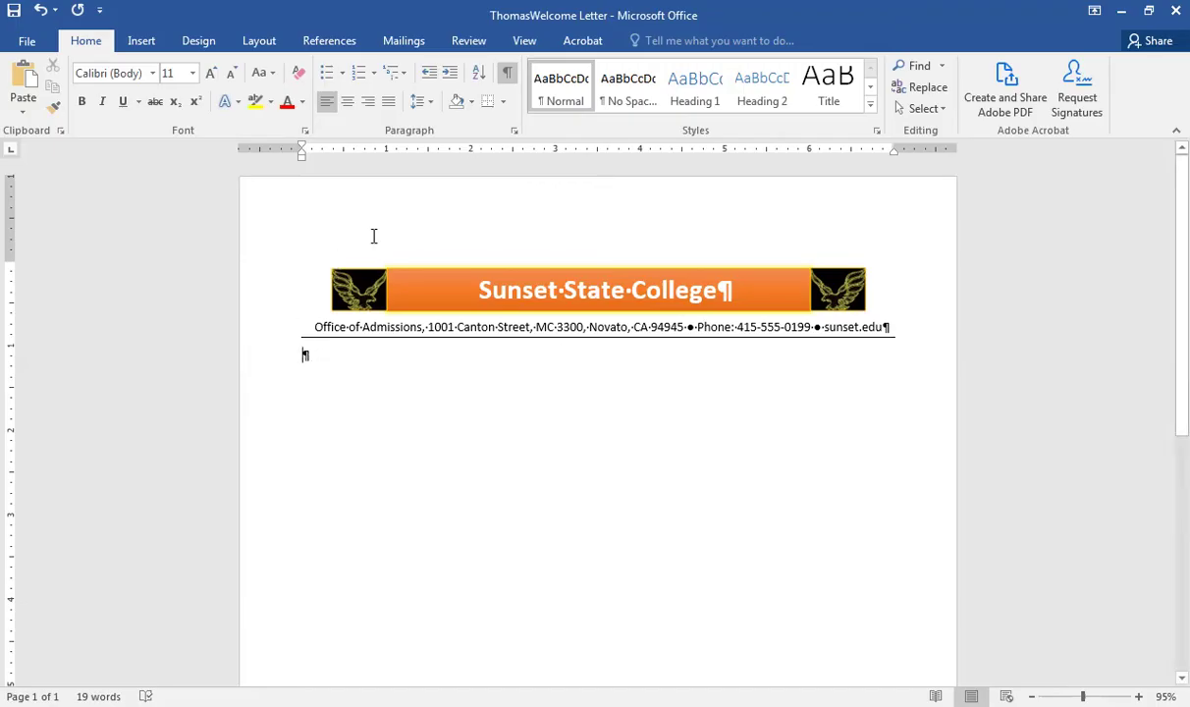
# Step: Apply the No Spacing style below the letterhead, leave one blank line, and insert the current date in the "May 4, 2020" format
pyautogui.click(626, 98)
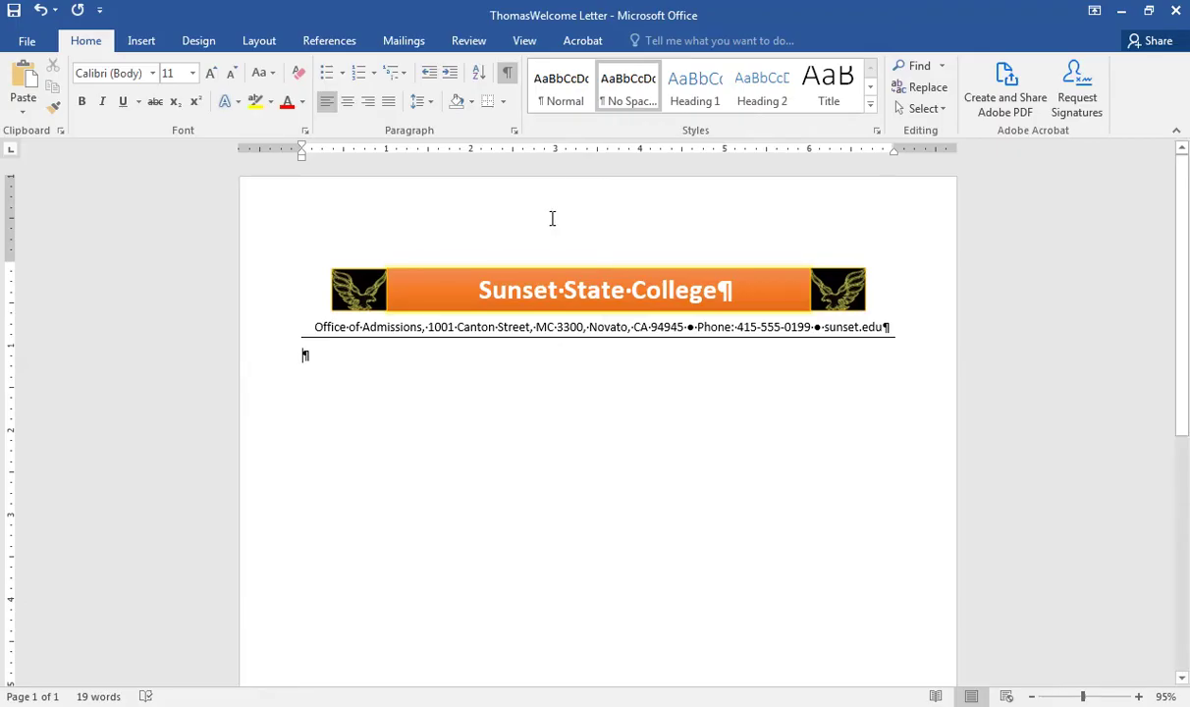
pyautogui.press('Return')
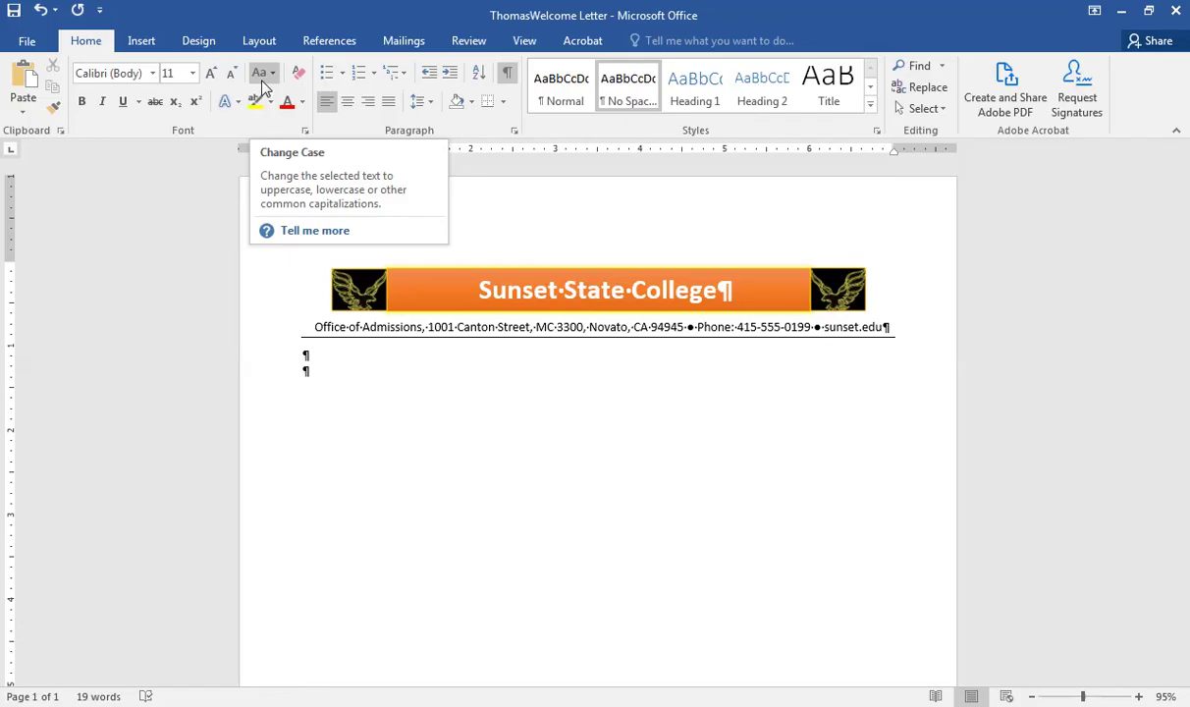
pyautogui.click(140, 43)
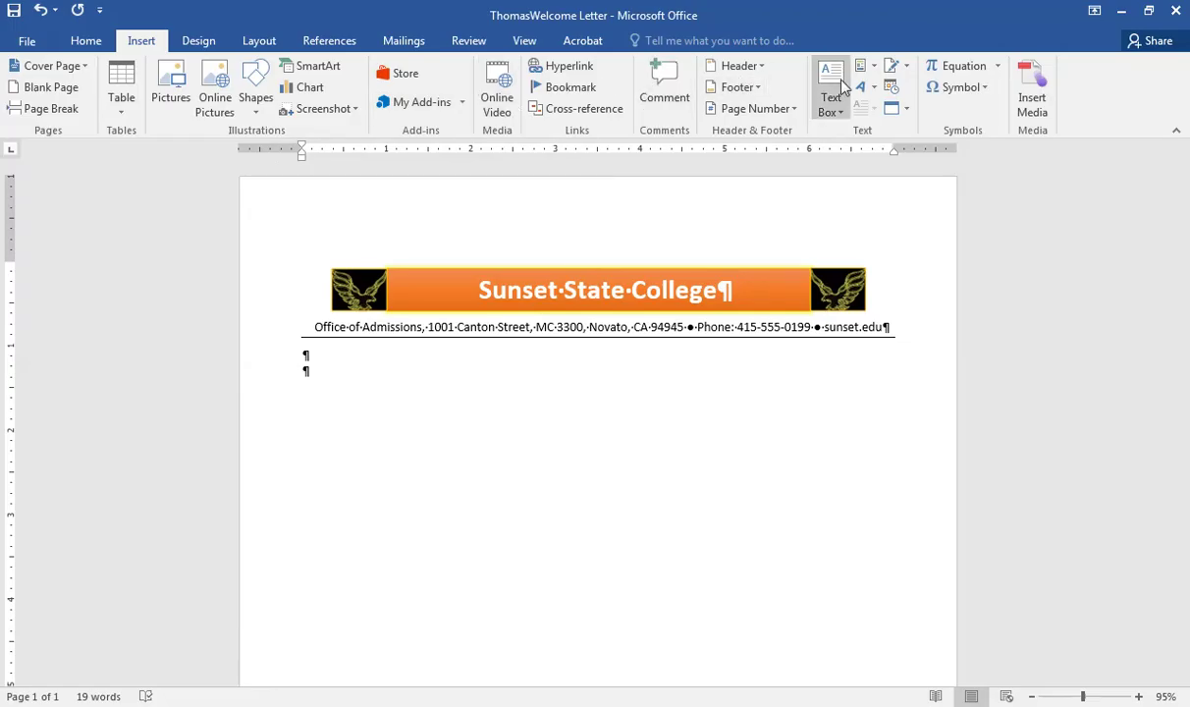
pyautogui.click(892, 89)
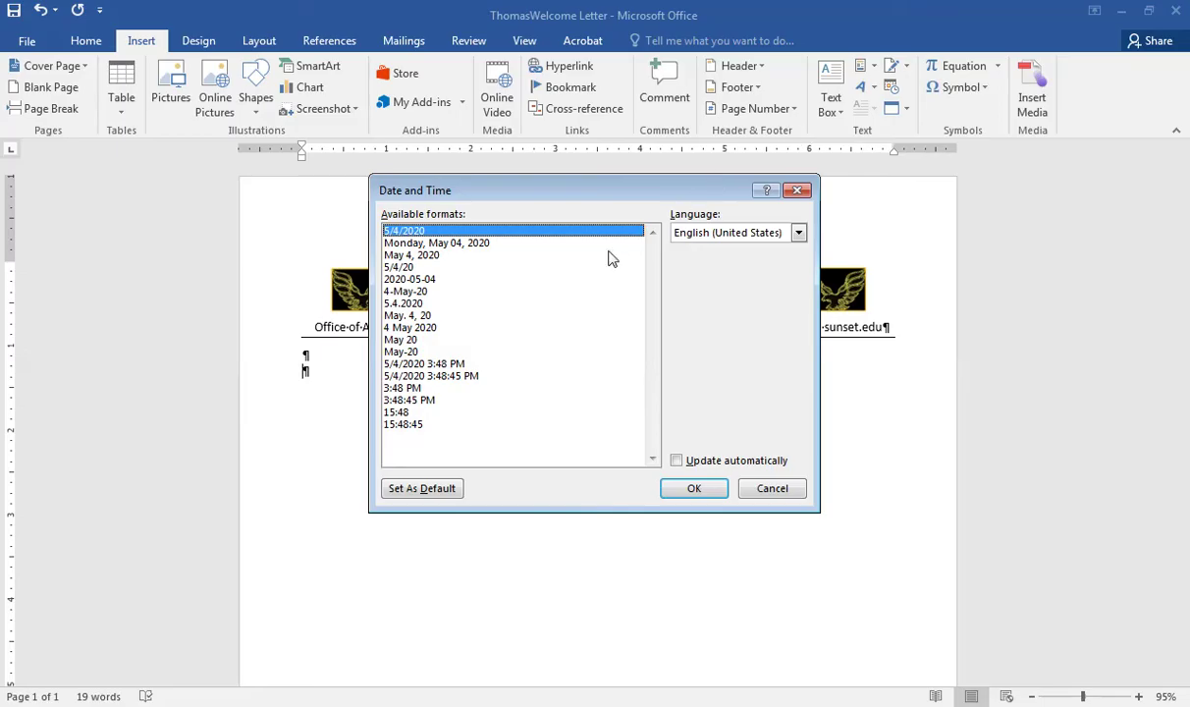
pyautogui.click(427, 255)
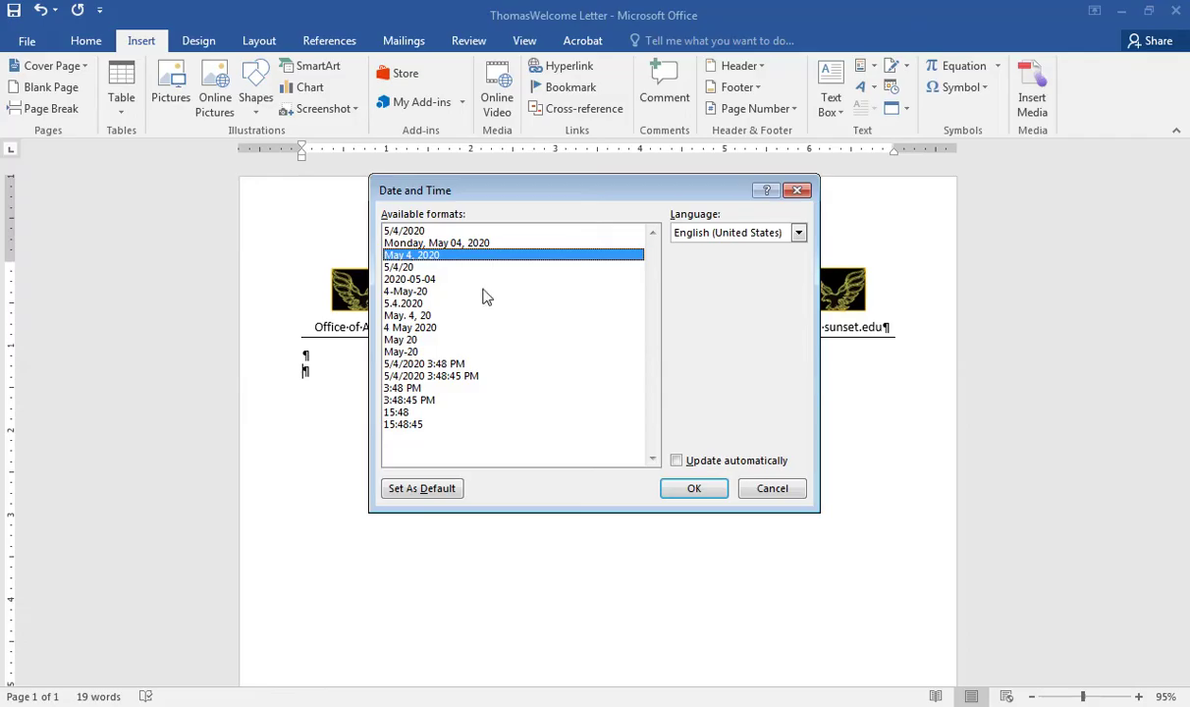
pyautogui.click(691, 490)
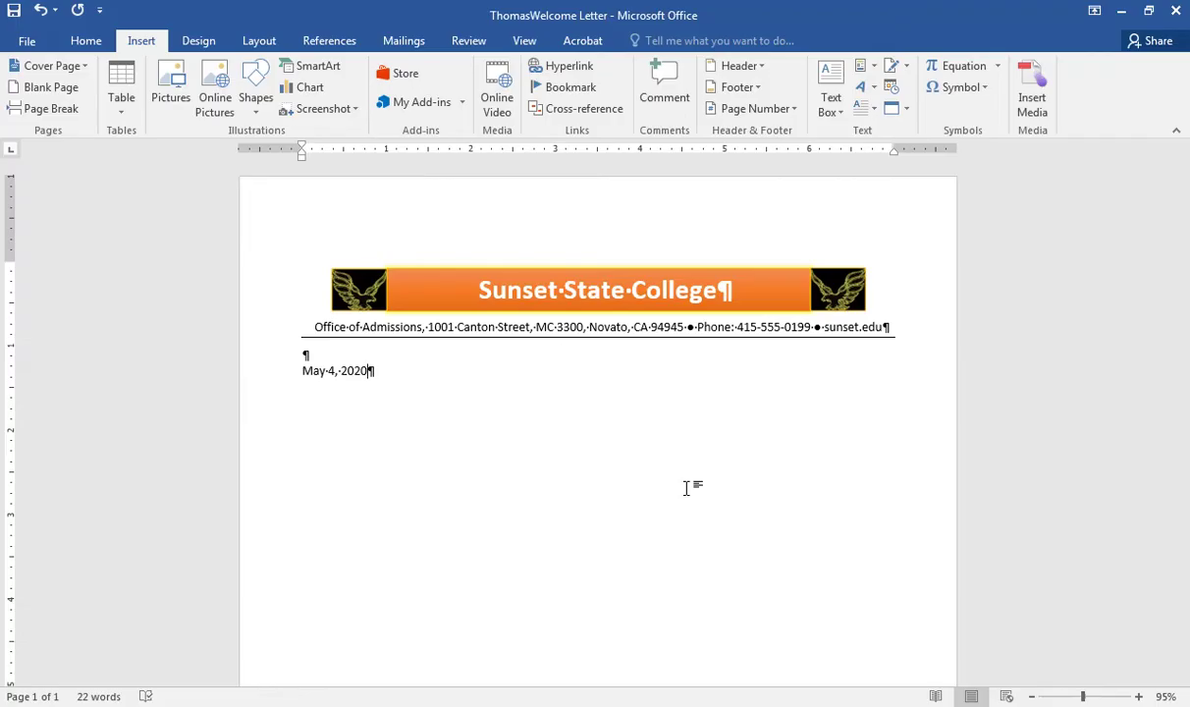
# Step: Leave three blank lines below the date and enter the recipient's titled full name, street address, and city, state and ZIP code
pyautogui.press('Return')
pyautogui.press('Return')
pyautogui.press('Return')
pyautogui.press('Return')
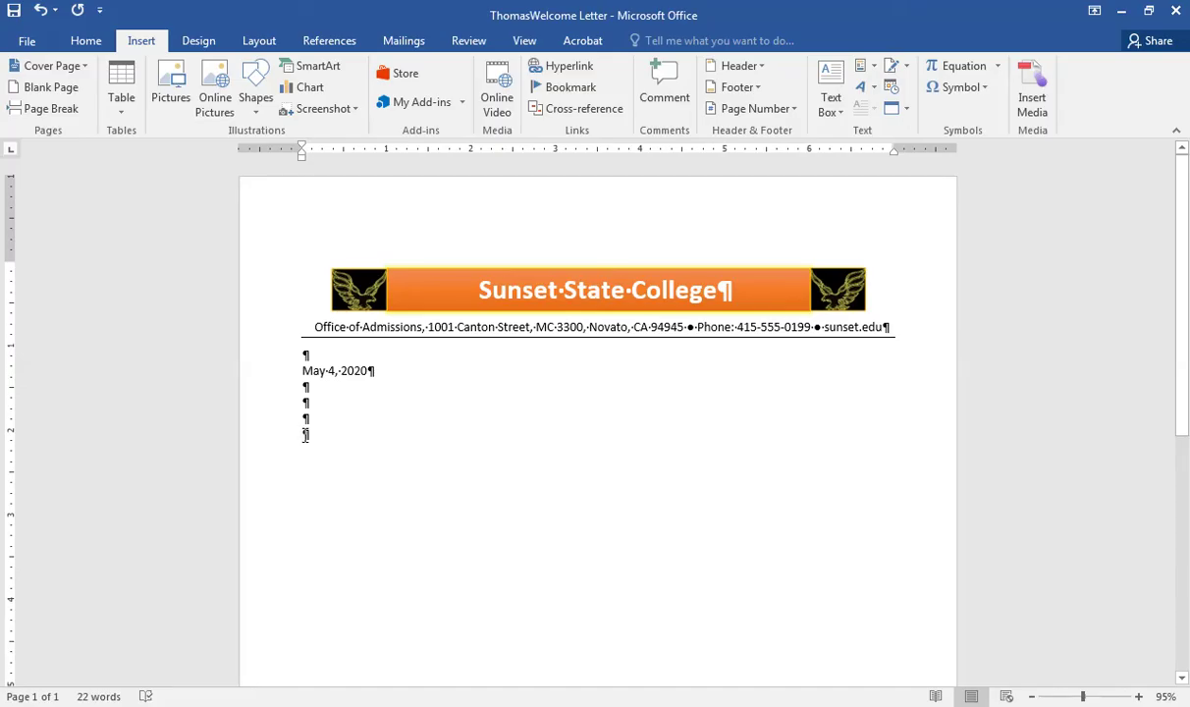
pyautogui.write('Mr.')
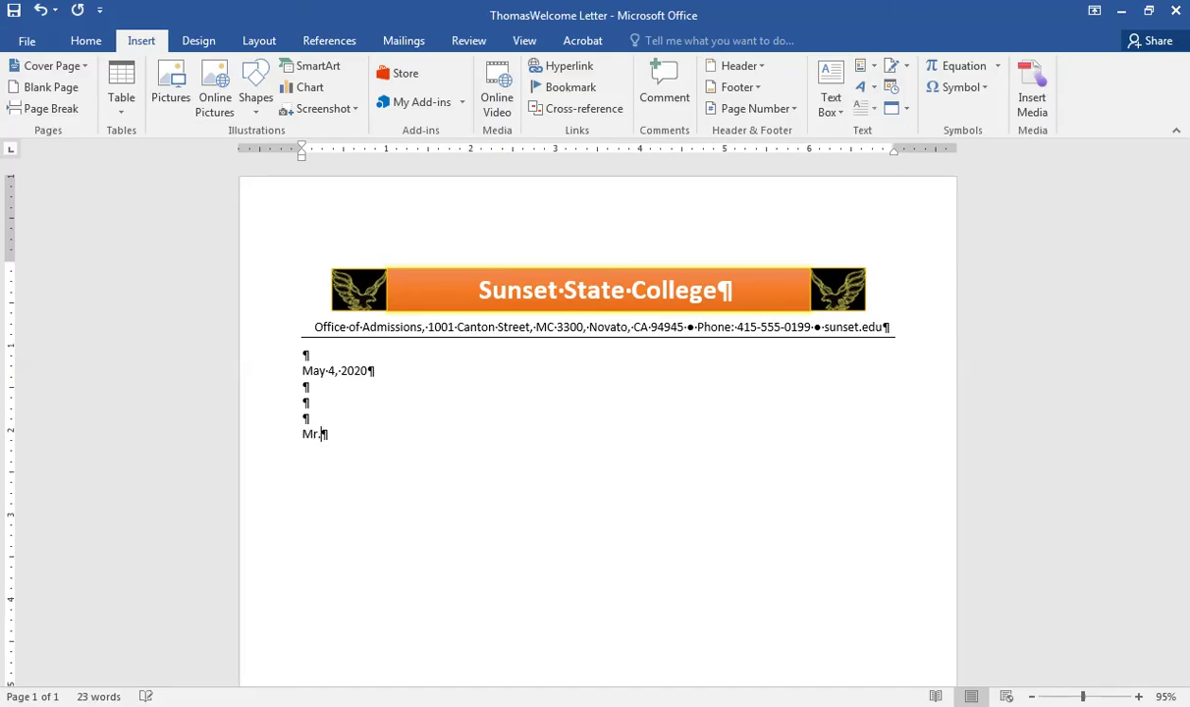
pyautogui.write(' Caleb Thomas')
pyautogui.press('Return')
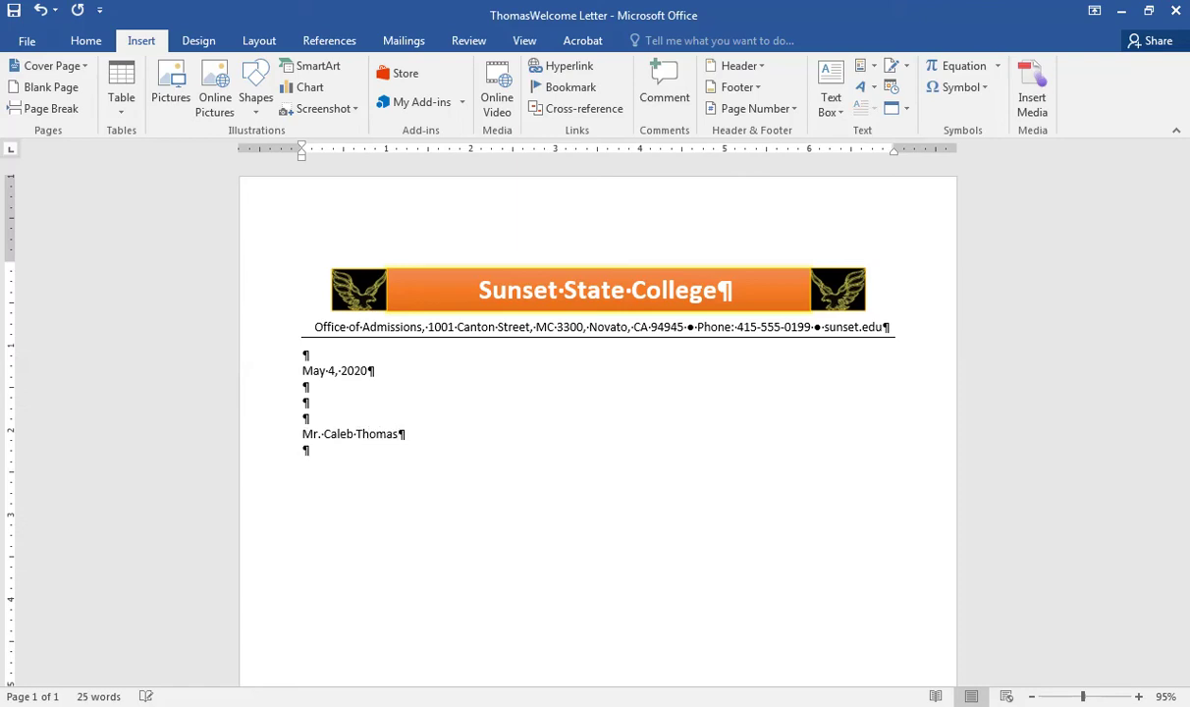
pyautogui.write('982 Bartlett Street')
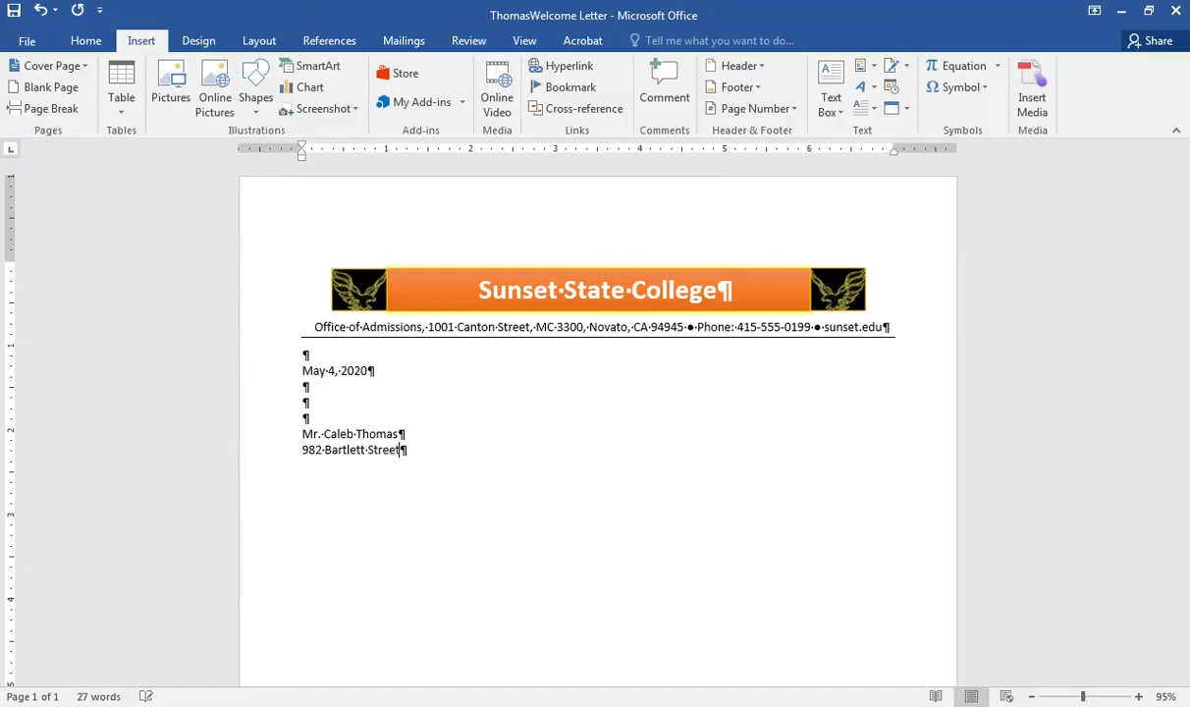
pyautogui.press('Return')
pyautogui.write('Live Oak, CA 95953')
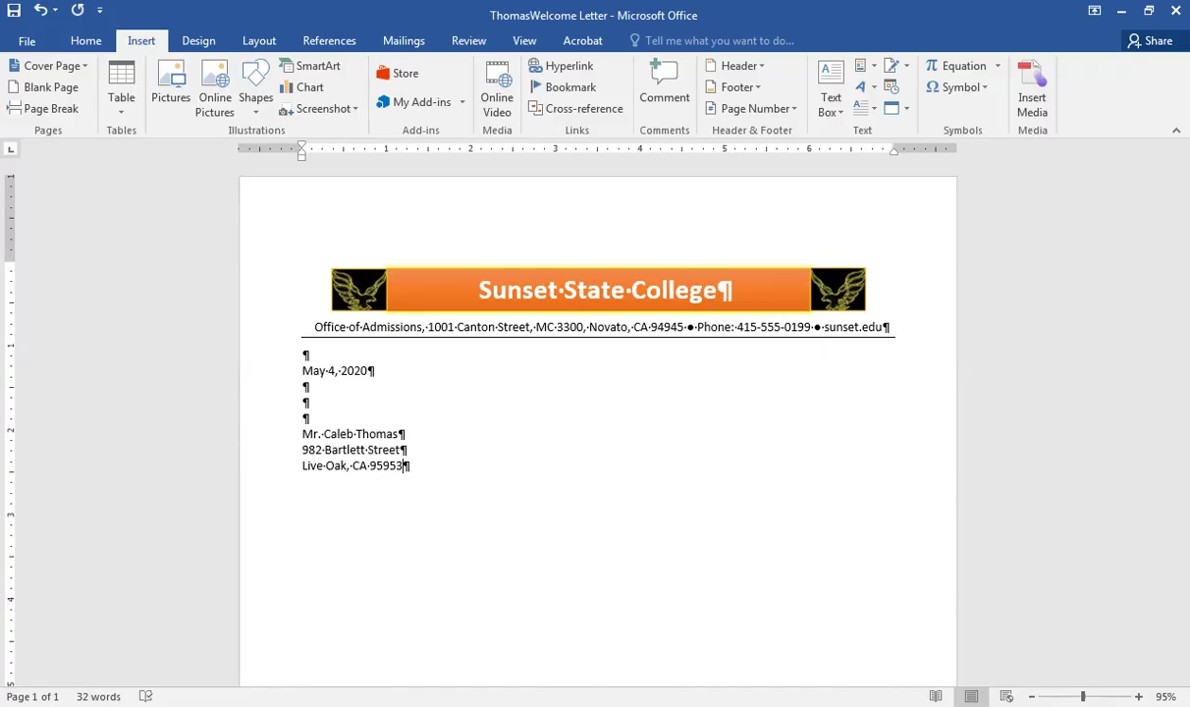
# Step: Add a "Dear" salutation with the recipient's first name and a colon, leaving a blank line above and below it
pyautogui.press('Return')
pyautogui.press('Return')
pyautogui.write('Dear Caleb:')
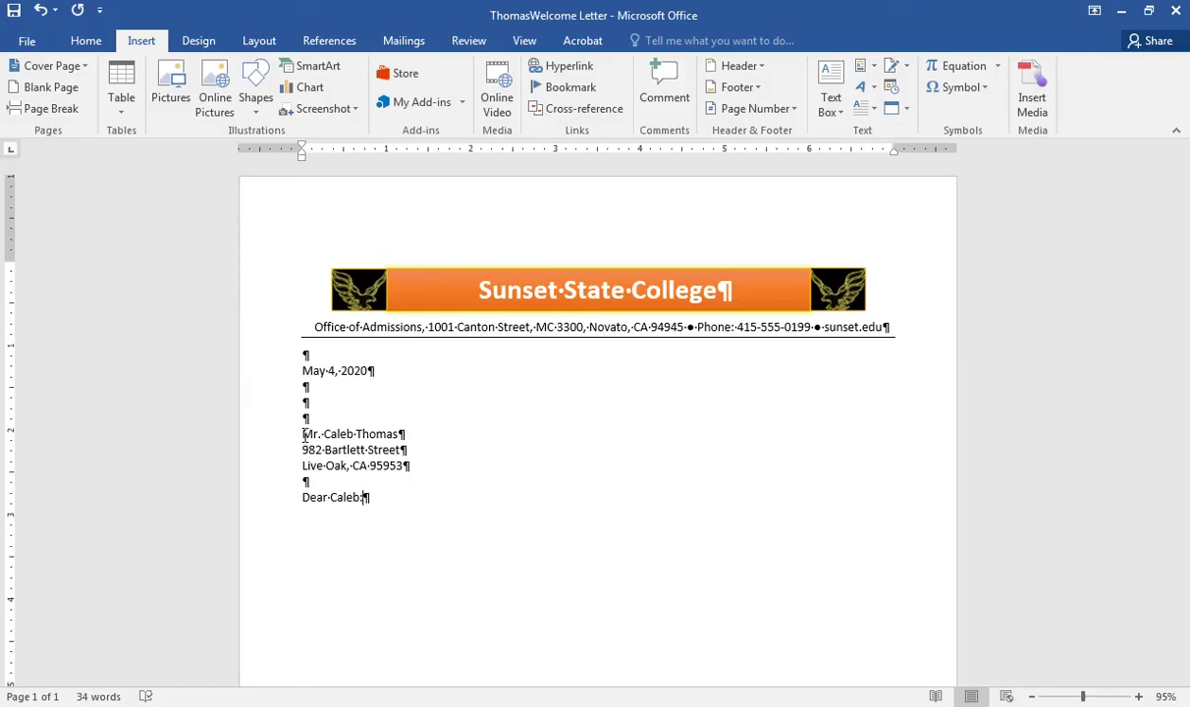
pyautogui.press('Return')
pyautogui.press('Return')
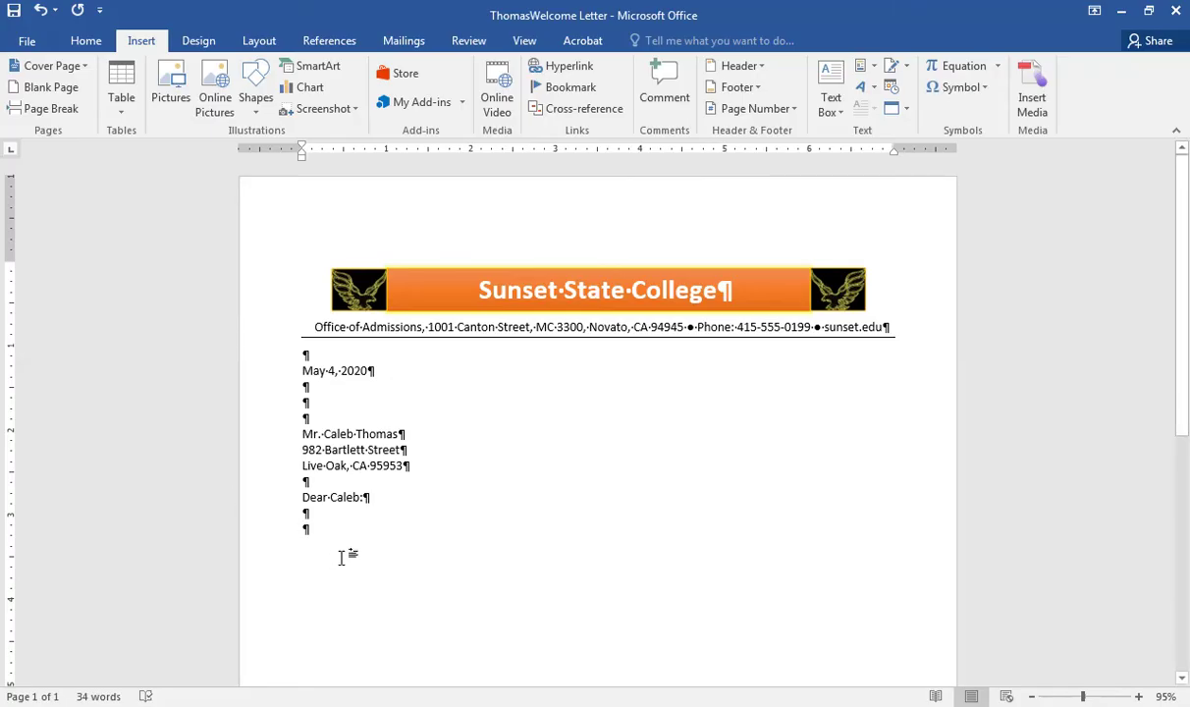
# Step: Copy the "Congratulations on your admission" paragraph from the Cheater Text Chapter 3 Demo Lesson document into the letter body, keeping text only
pyautogui.click(428, 705)
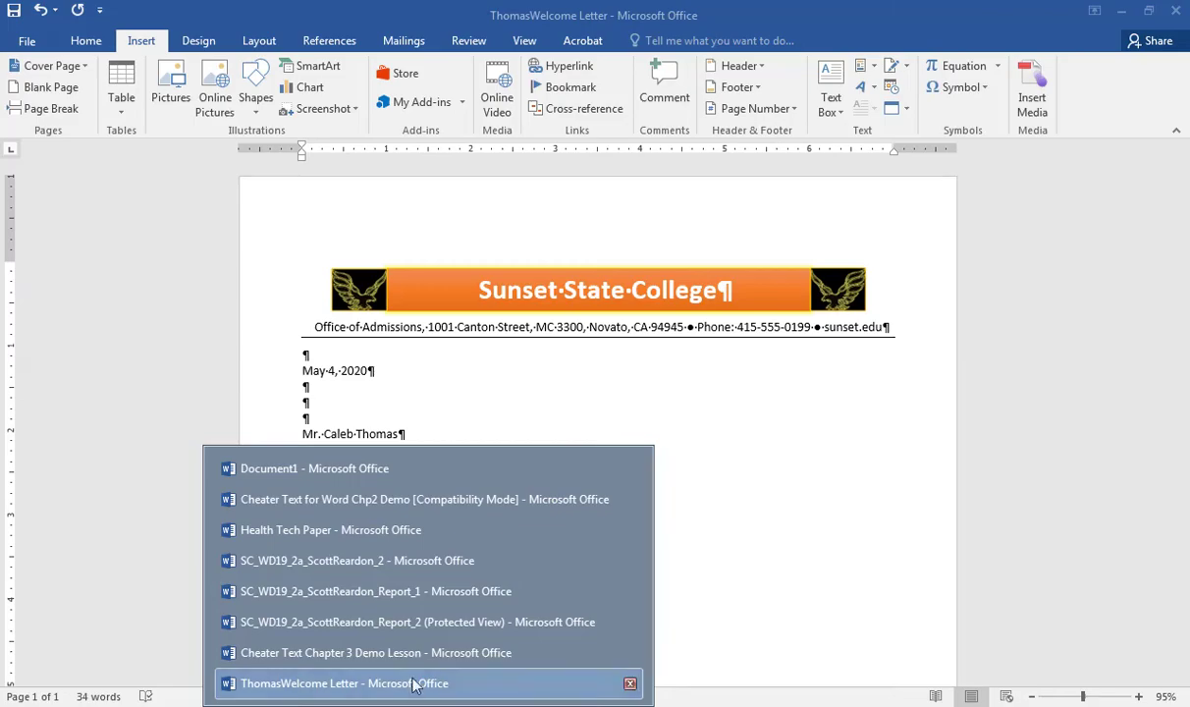
pyautogui.click(392, 653)
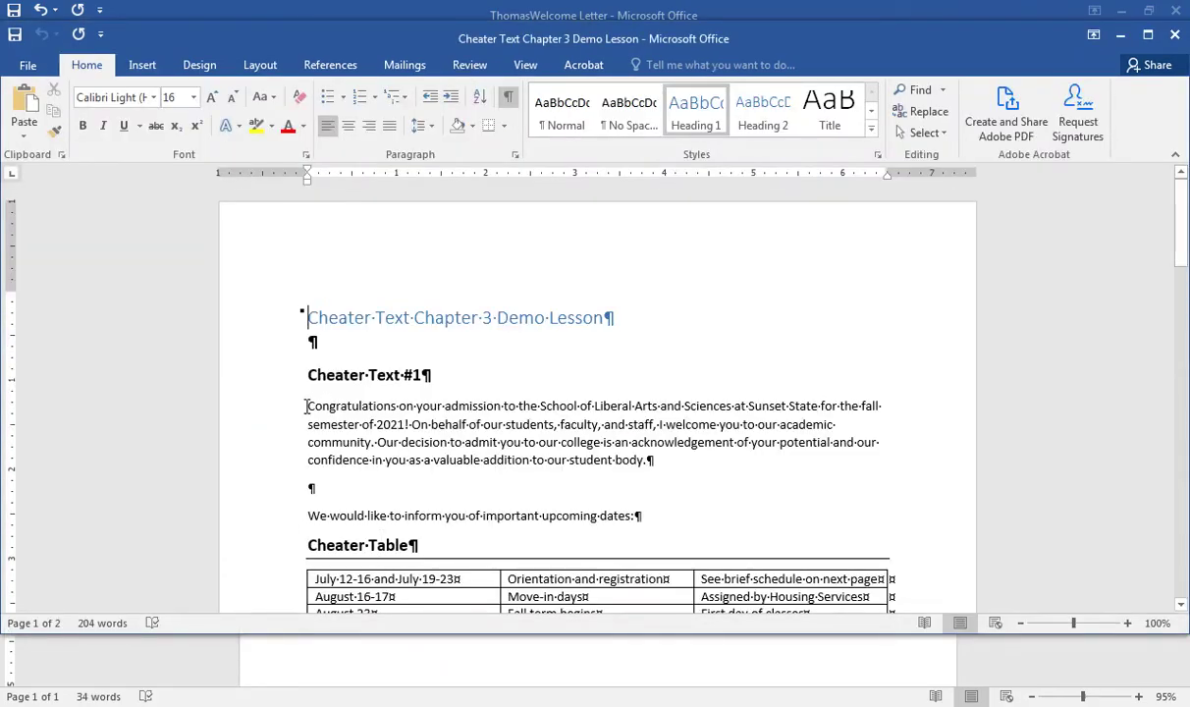
pyautogui.moveTo(306, 405); pyautogui.dragTo(645, 459)
pyautogui.hotkey('ctrl', 'c')
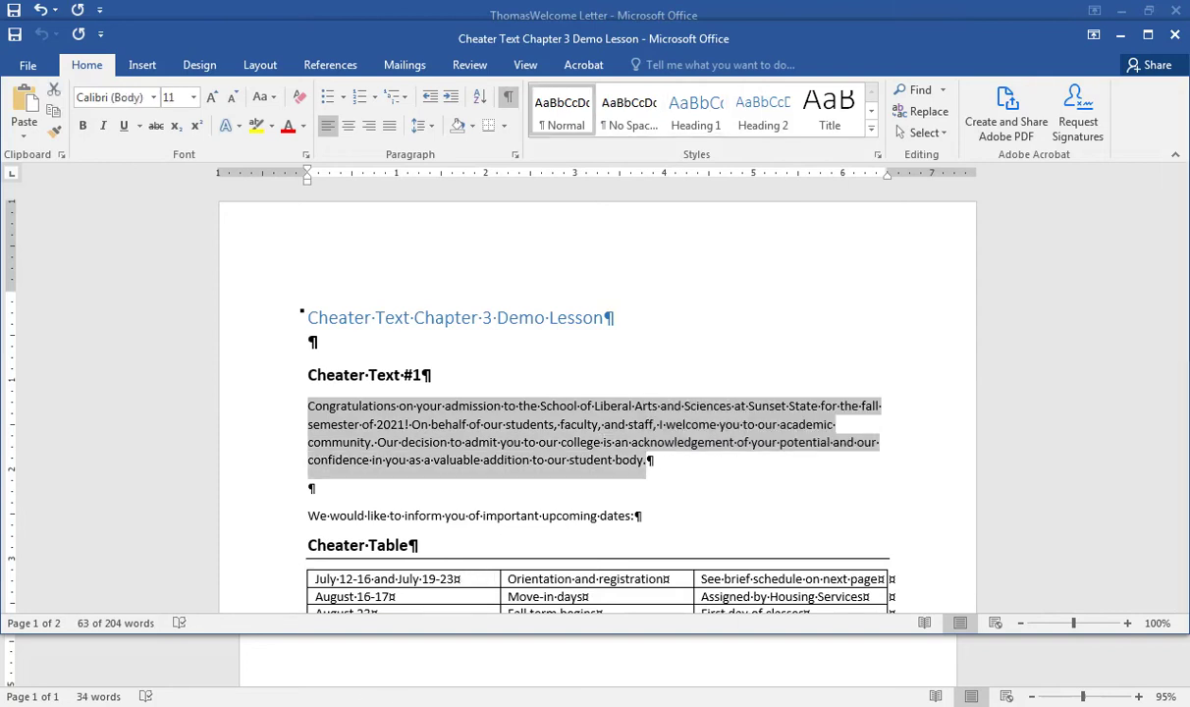
pyautogui.click(428, 705)
pyautogui.click(378, 684)
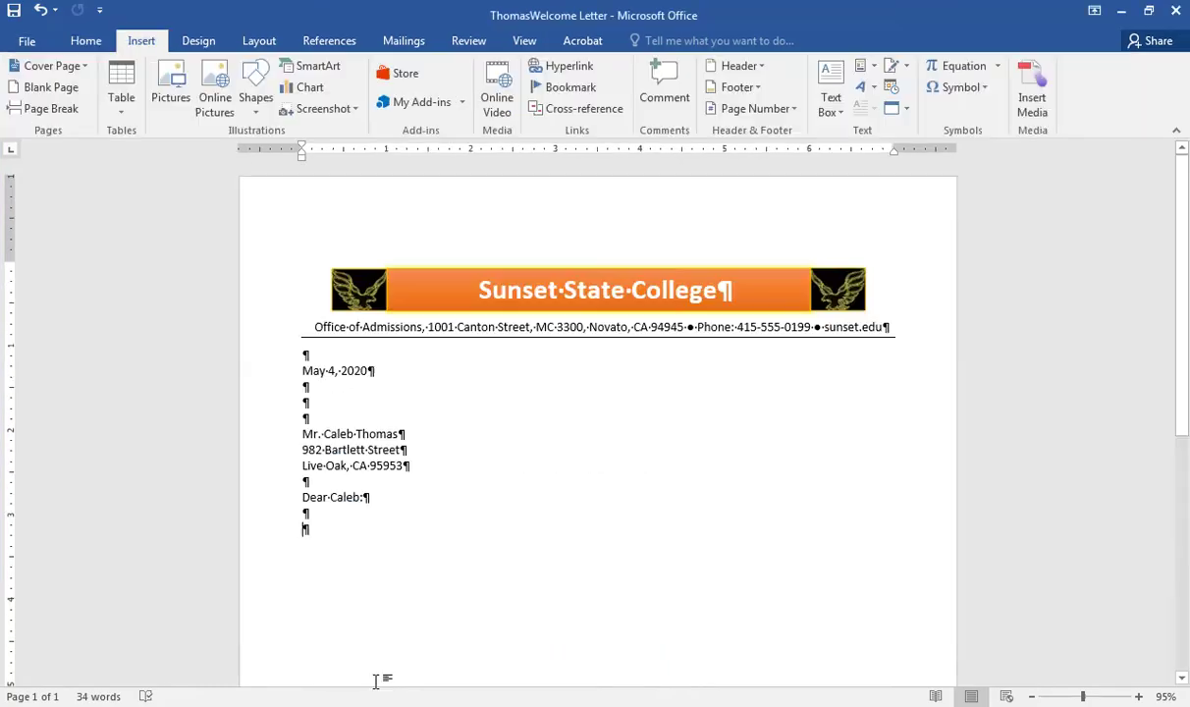
pyautogui.hotkey('ctrl', 'v')
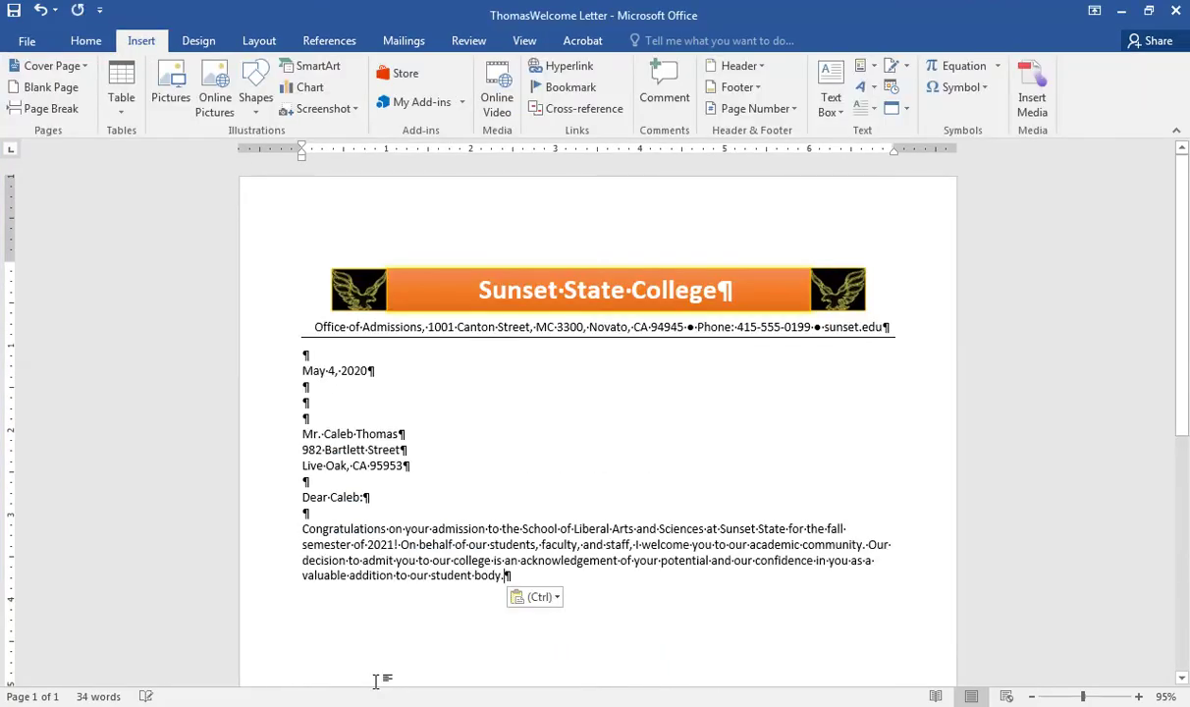
pyautogui.click(556, 599)
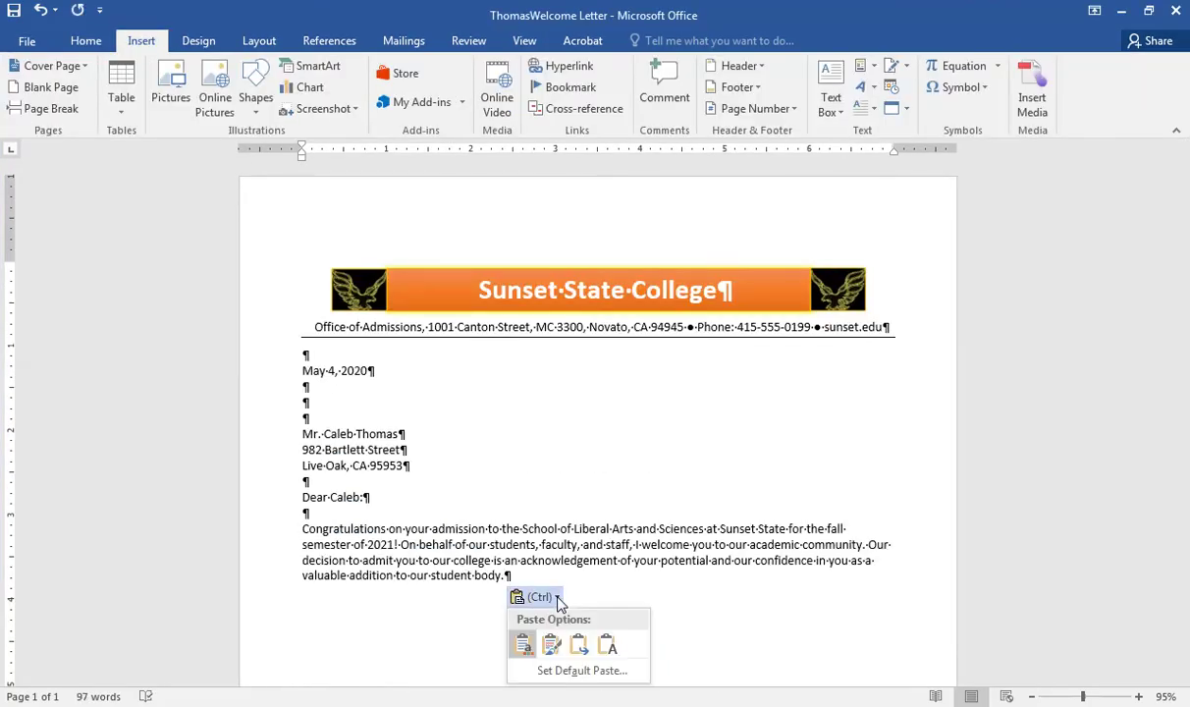
pyautogui.click(605, 644)
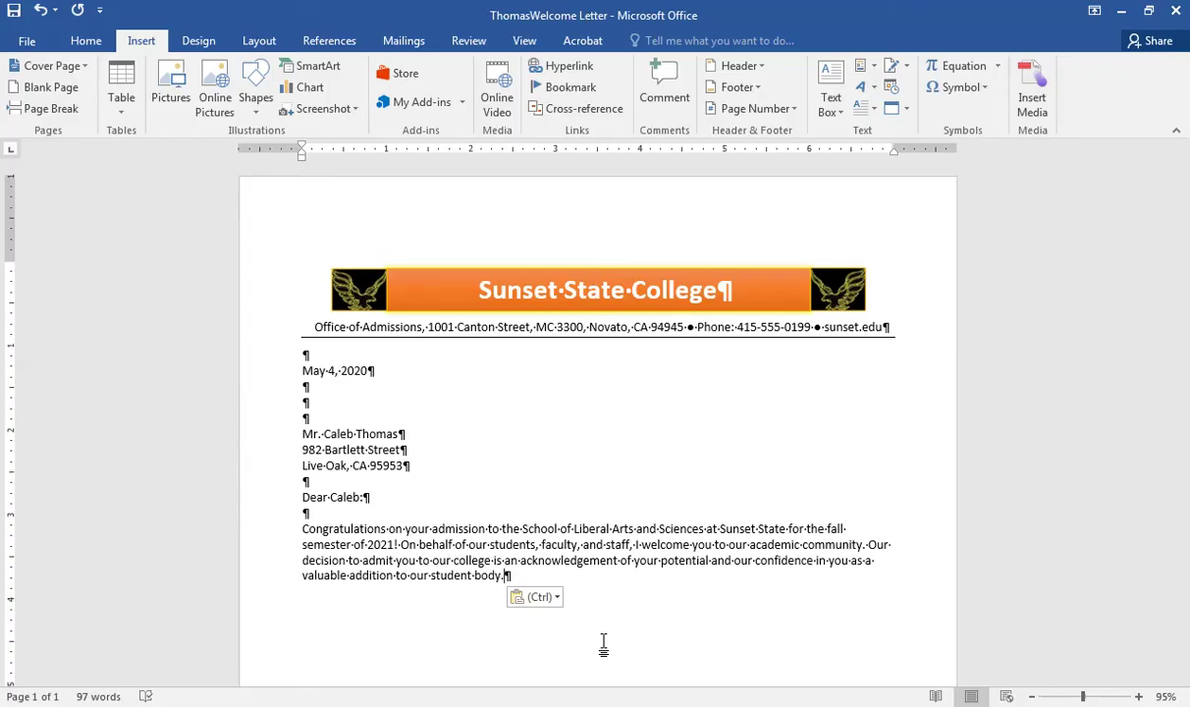
# Step: After a blank line, add "We would like to inform you of important upcoming dates:" copied from the Cheater Text Chapter 3 Demo Lesson document
pyautogui.press('Return')
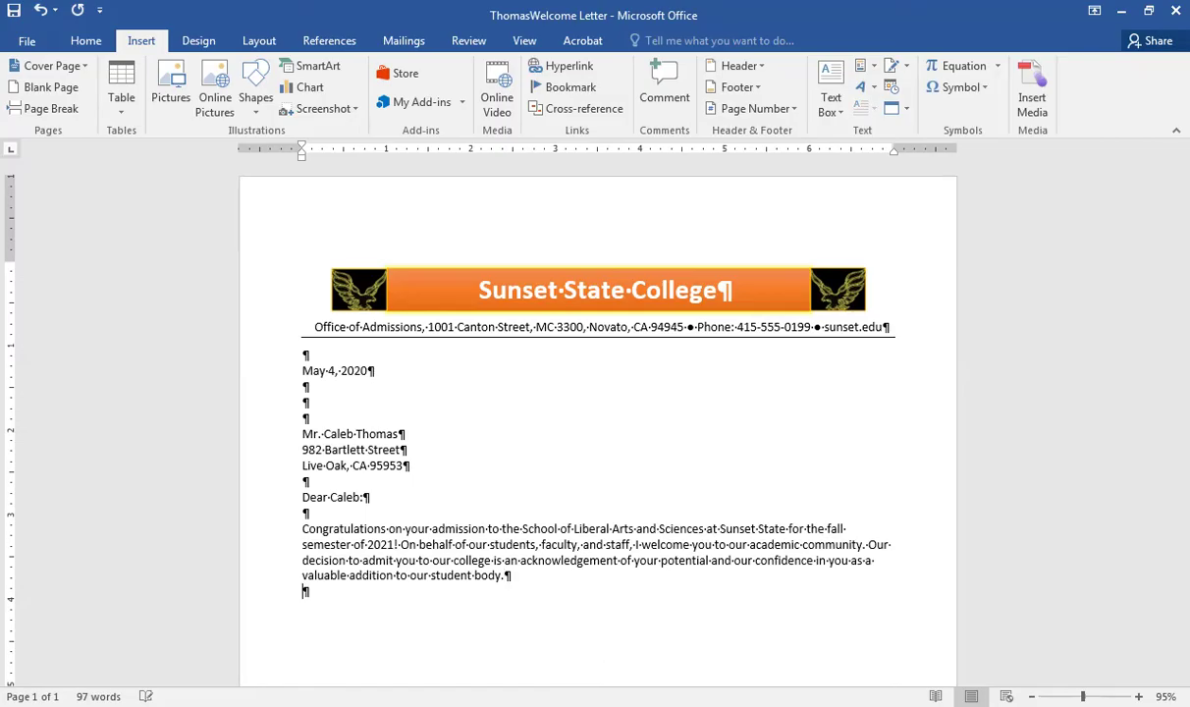
pyautogui.press('Return')
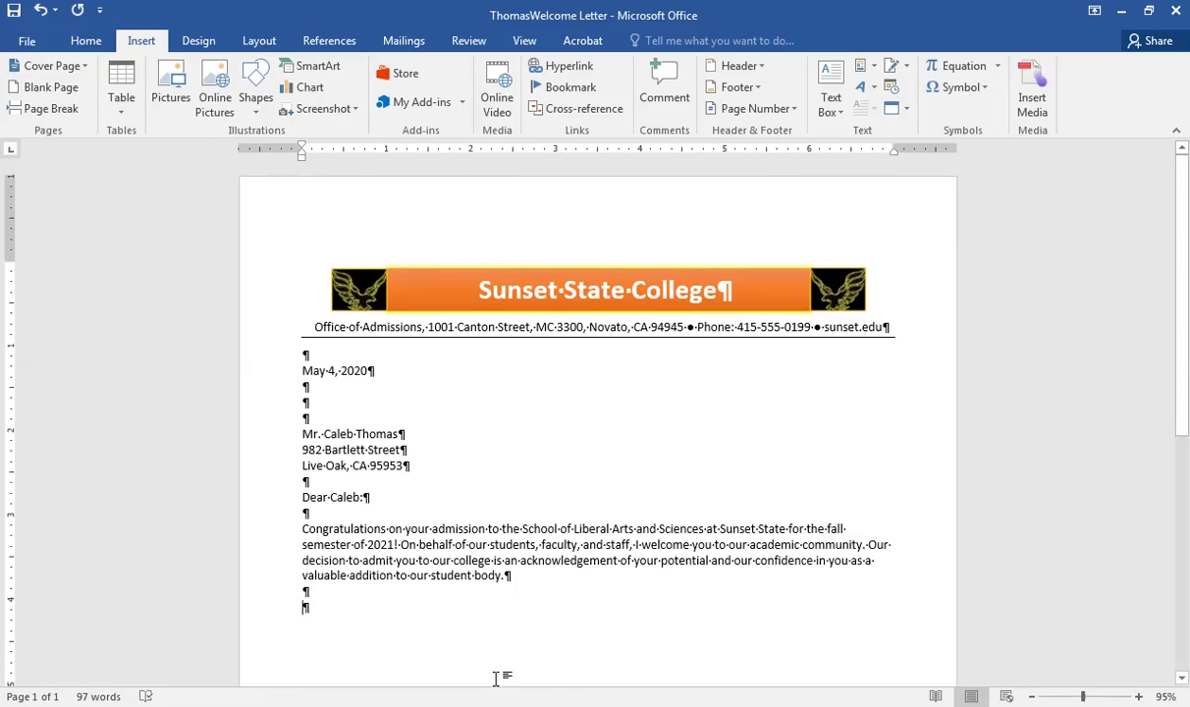
pyautogui.moveTo(428, 705)
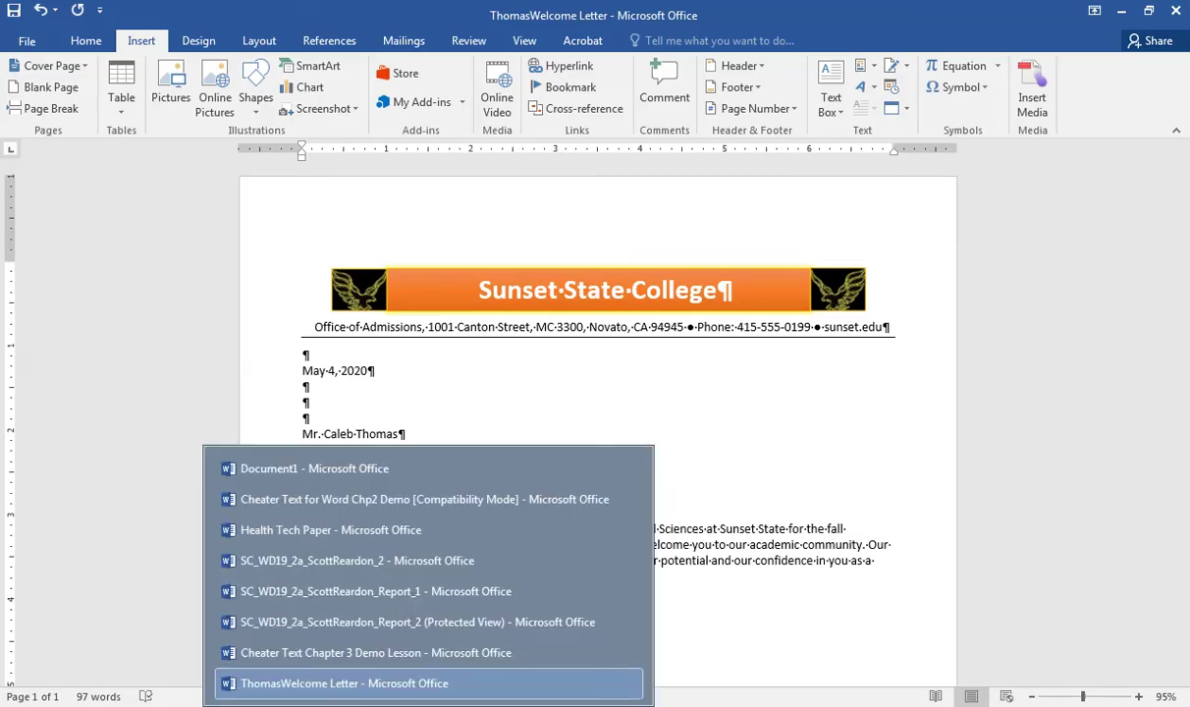
pyautogui.click(411, 651)
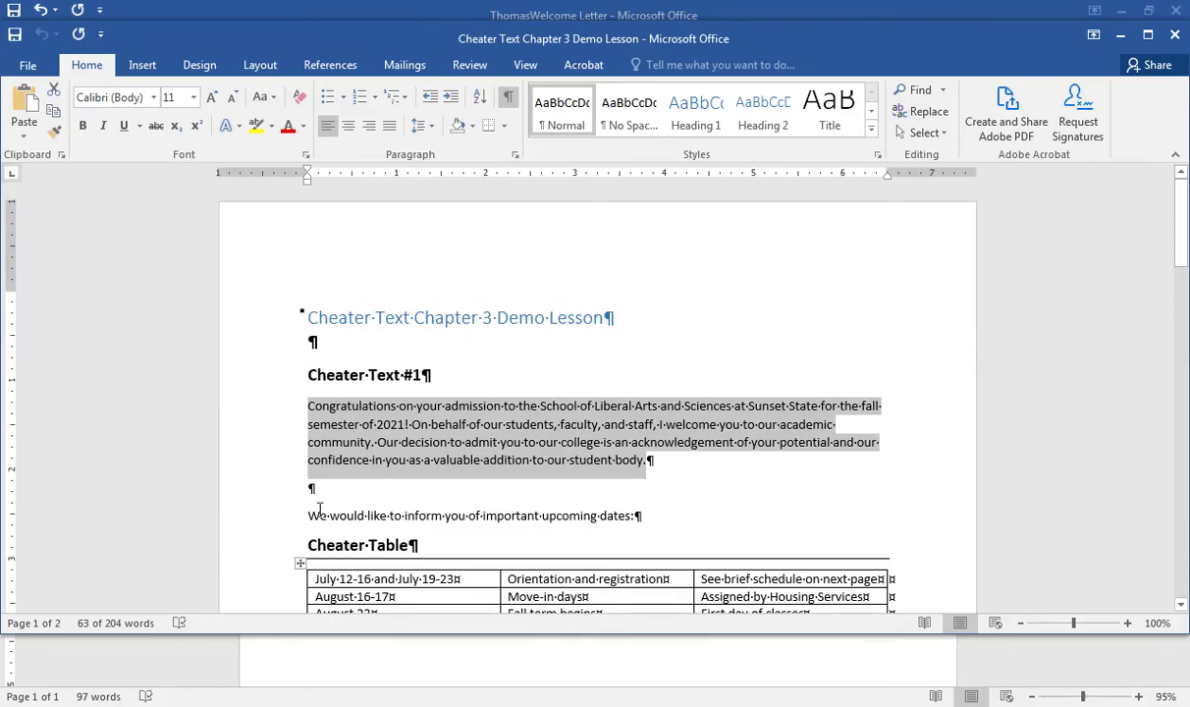
pyautogui.moveTo(306, 515); pyautogui.dragTo(636, 510)
pyautogui.hotkey('ctrl', 'c')
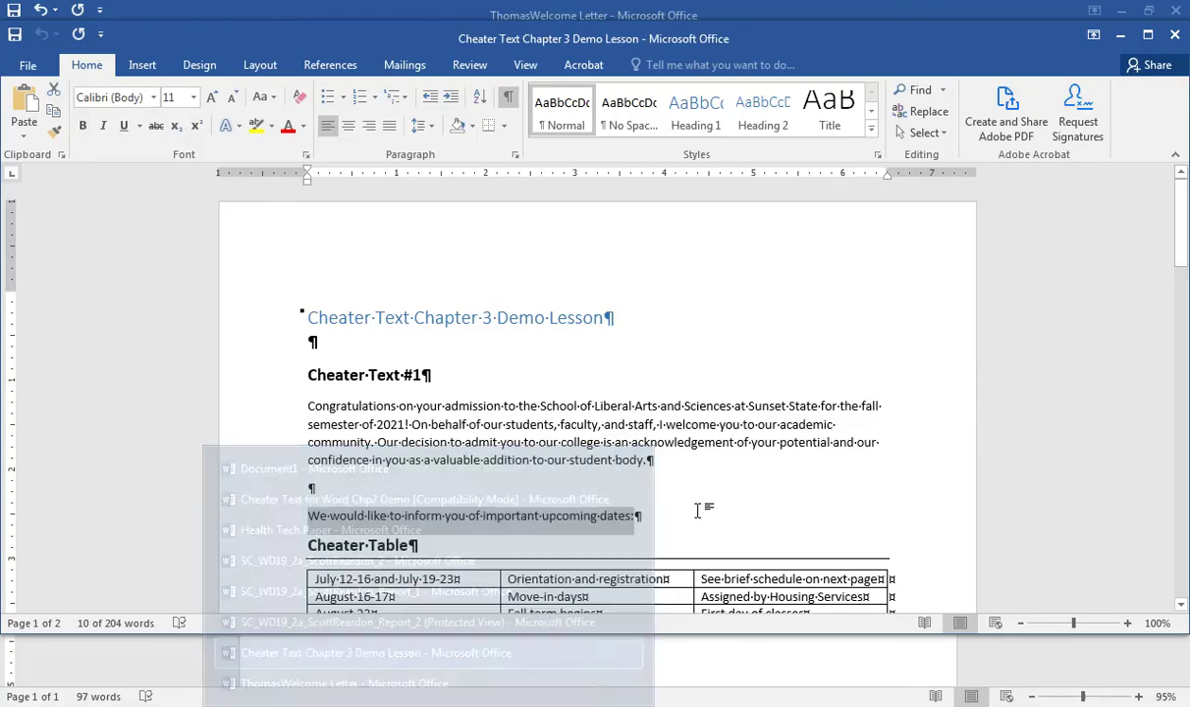
pyautogui.moveTo(417, 703)
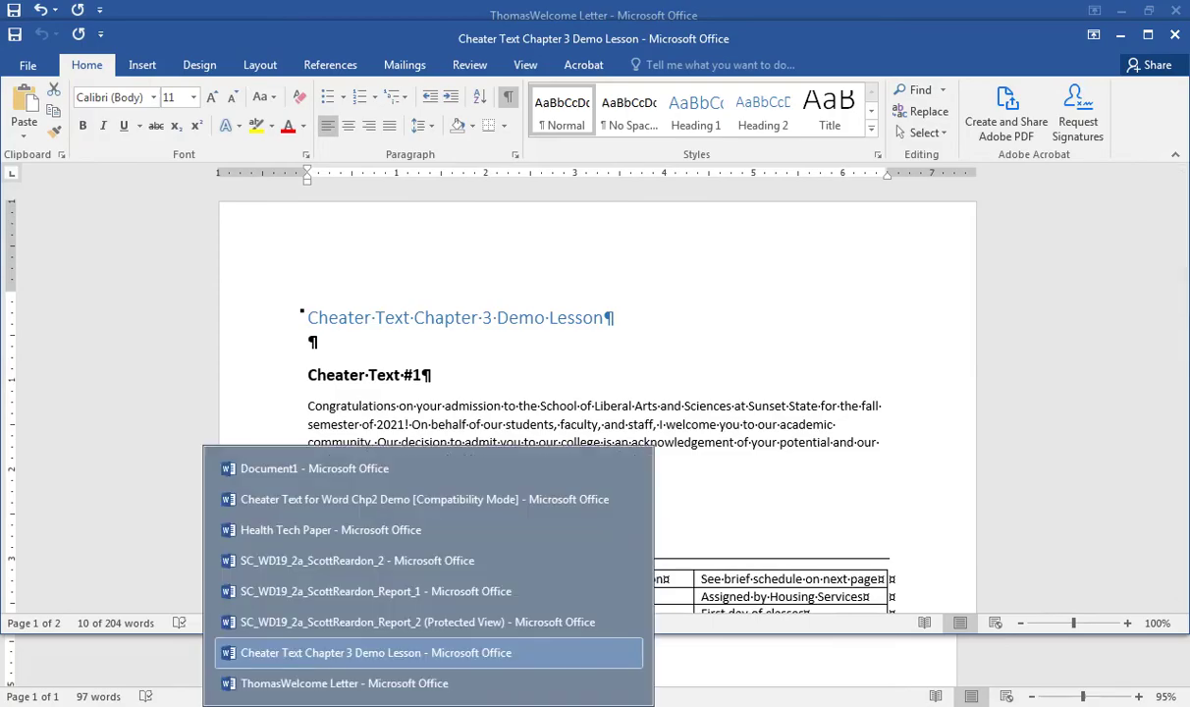
pyautogui.click(354, 684)
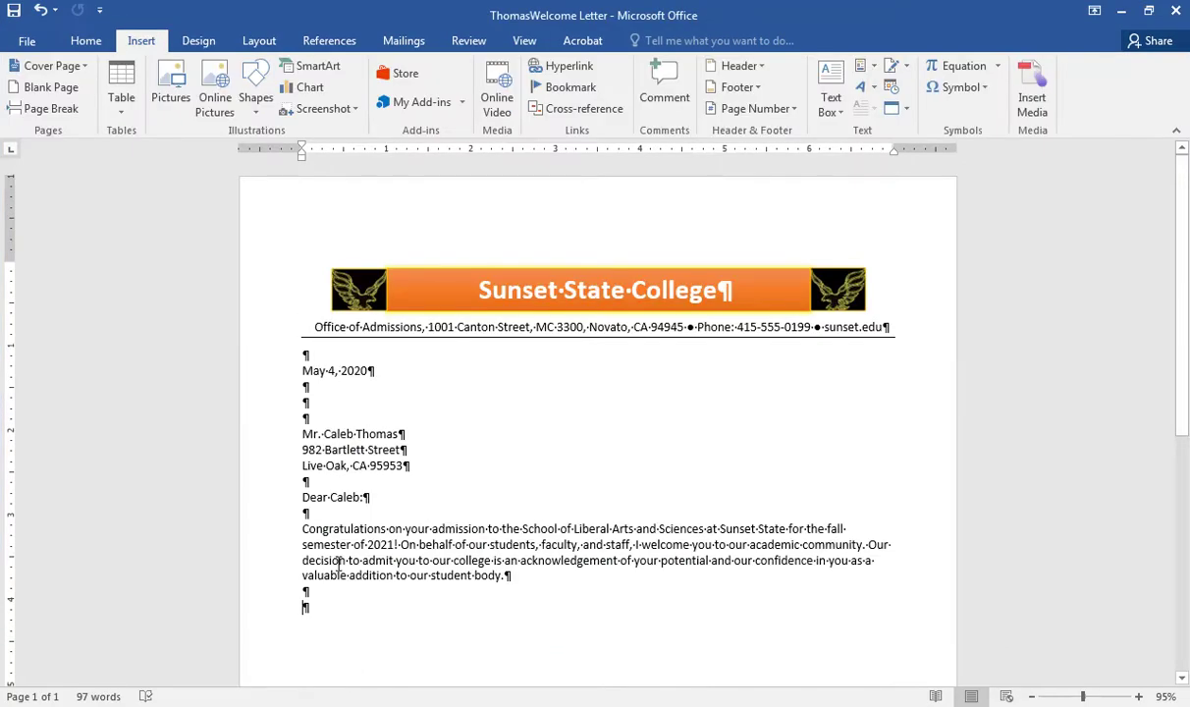
pyautogui.hotkey('ctrl', 'v')
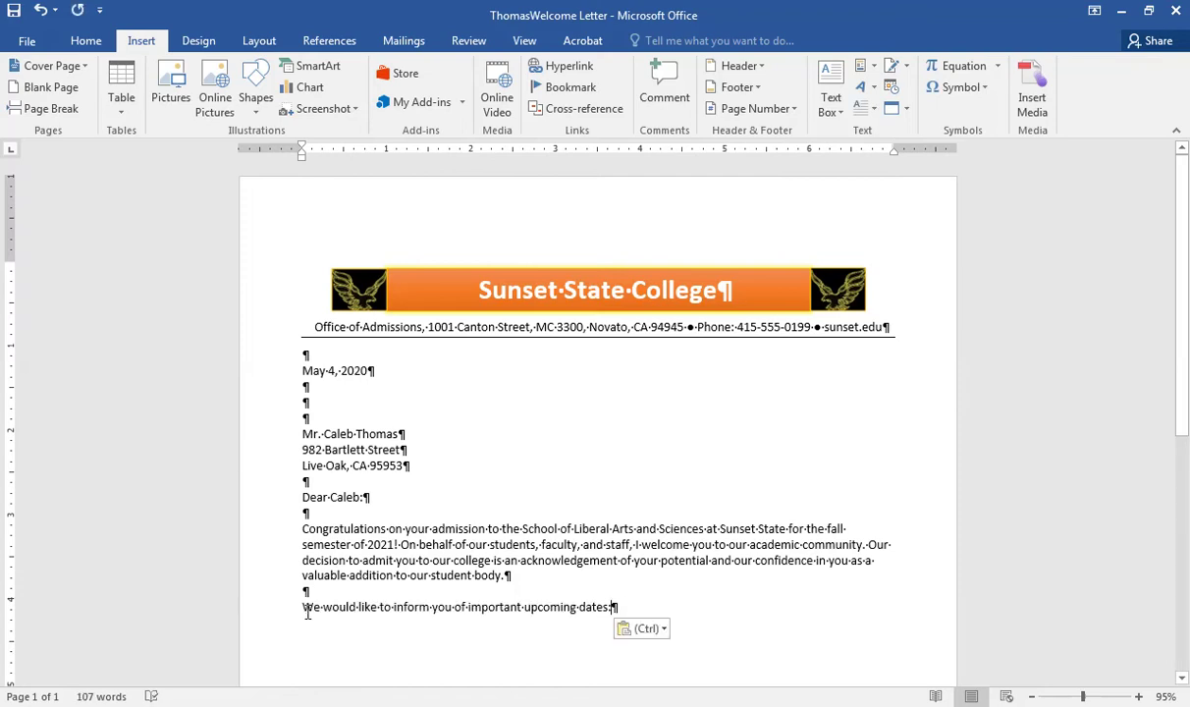
# Step: Leave a blank line after the upcoming dates sentence and insert a table with three columns and one row
pyautogui.press('Return')
pyautogui.press('Return')
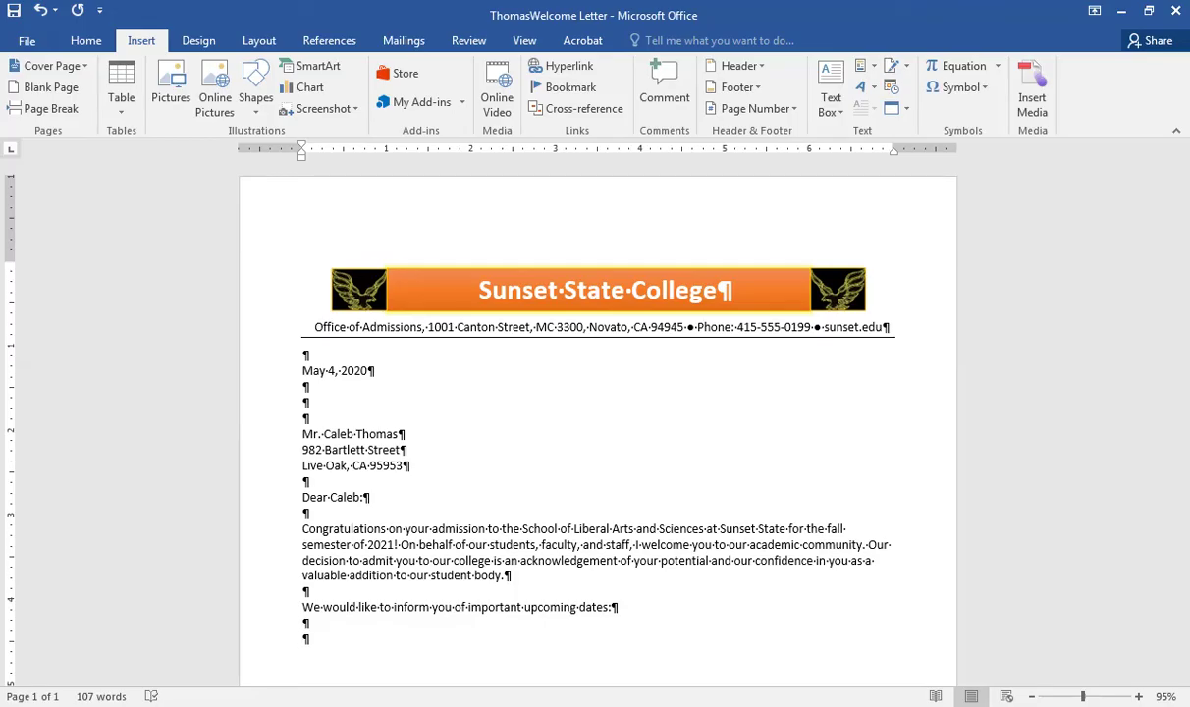
pyautogui.click(122, 104)
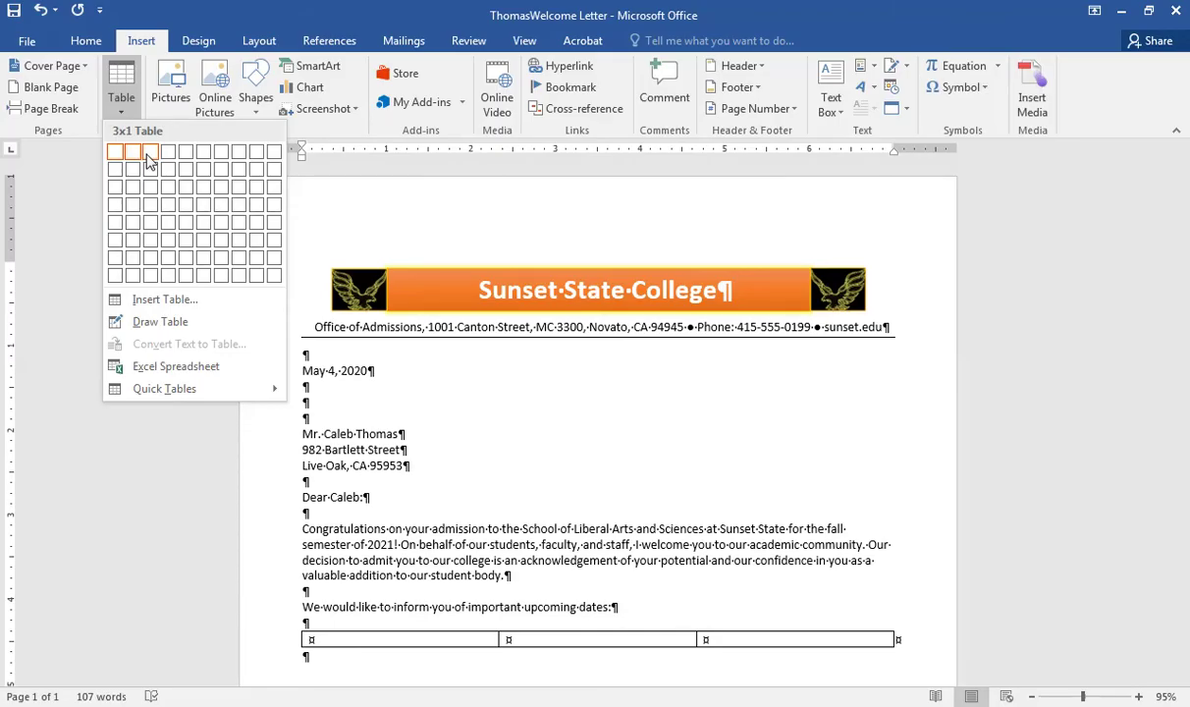
pyautogui.click(148, 157)
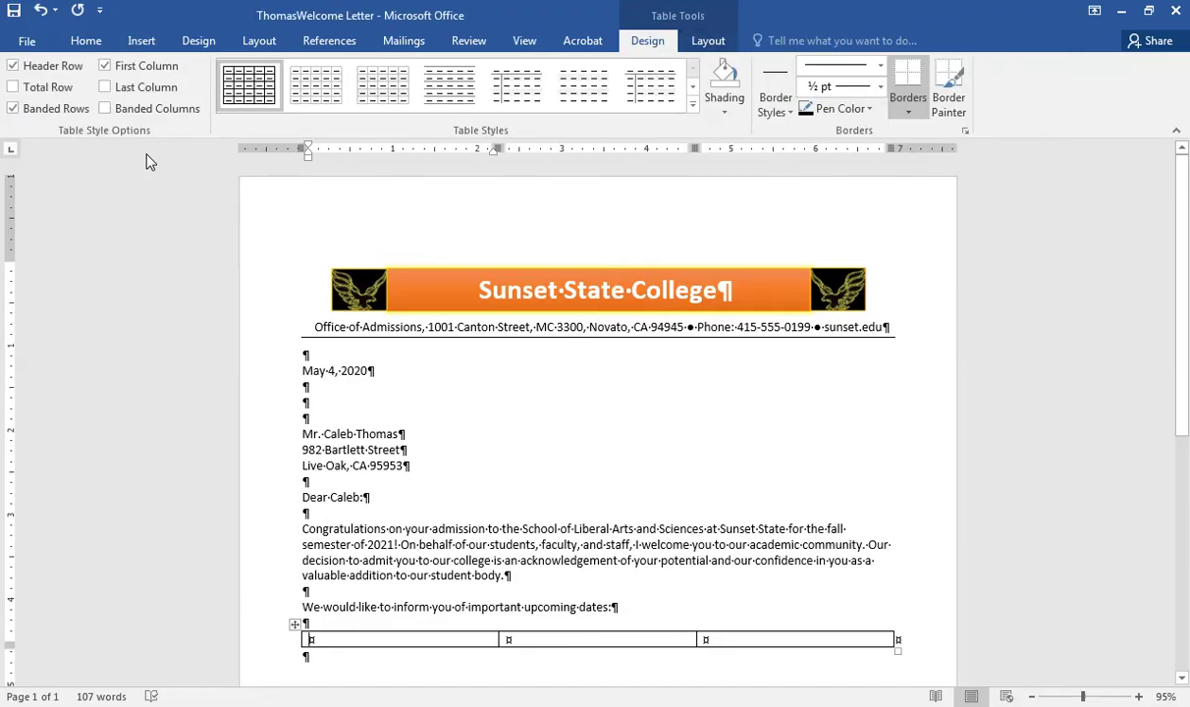
# Step: Fill the table's header cells with Date, Event and Notes
pyautogui.write('Date')
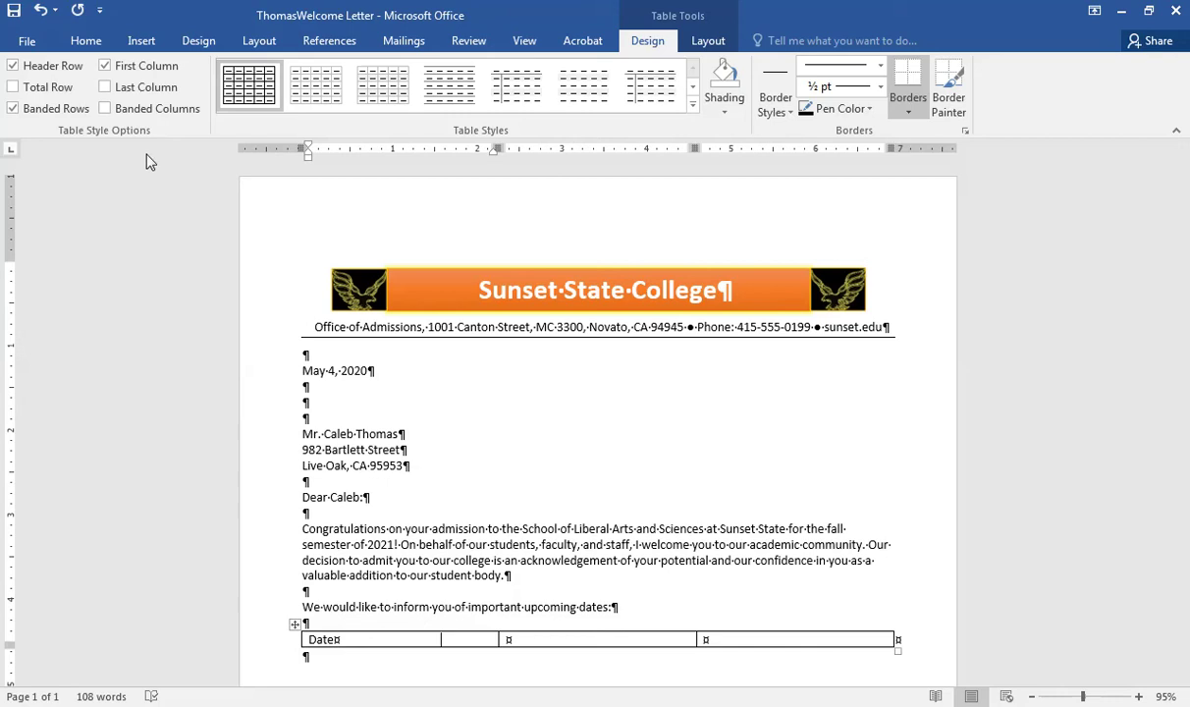
pyautogui.press('Tab')
pyautogui.write('Event')
pyautogui.press('Tab')
pyautogui.write('Notes')
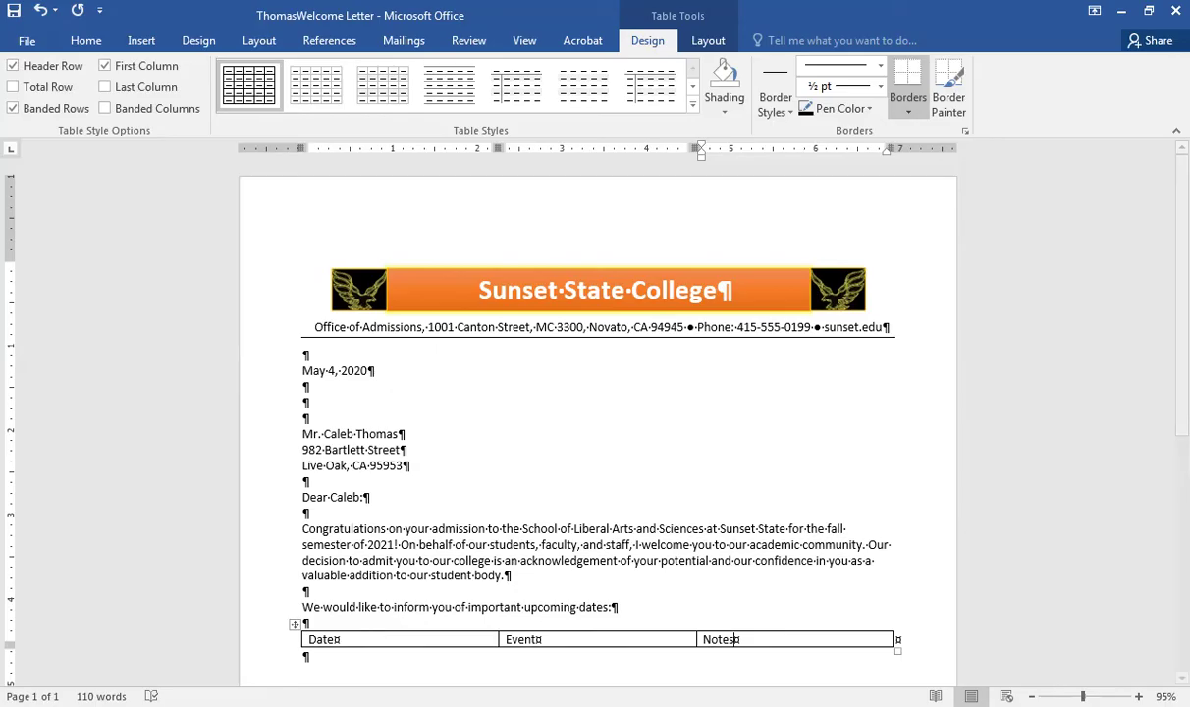
# Step: Copy the whole Cheater Table from the Cheater Text Chapter 3 Demo Lesson document and return to the welcome letter
pyautogui.click(398, 643)
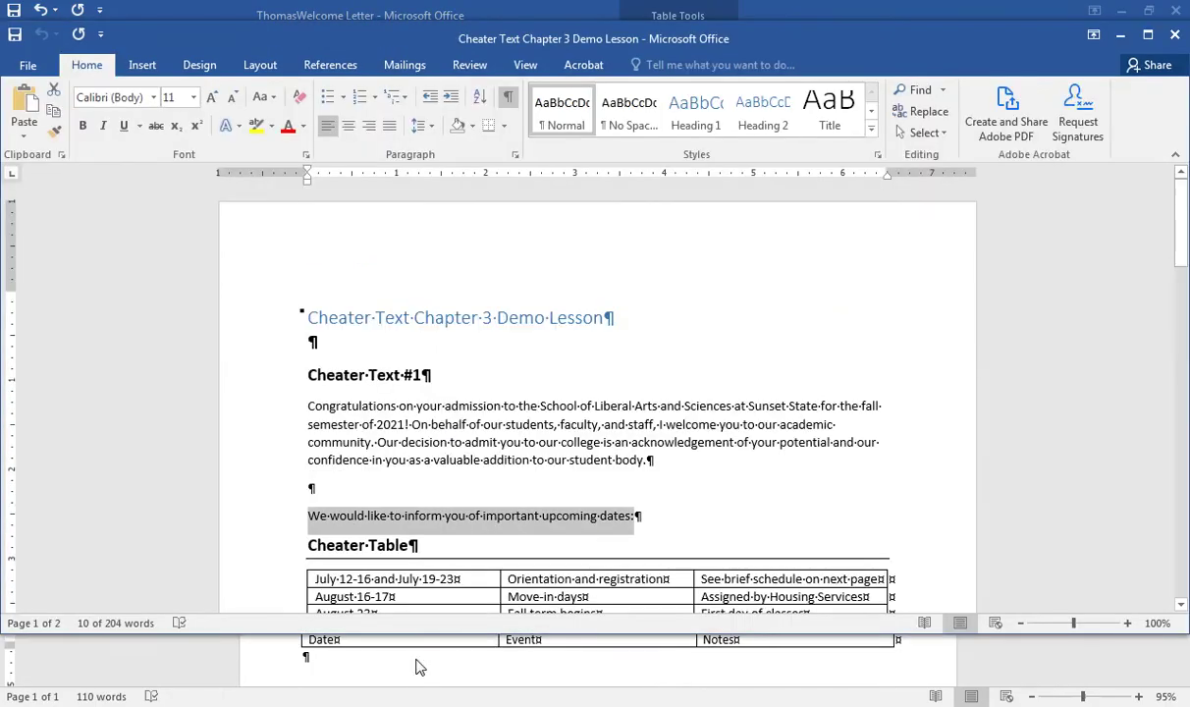
pyautogui.moveTo(1183, 254); pyautogui.dragTo(1183, 291)
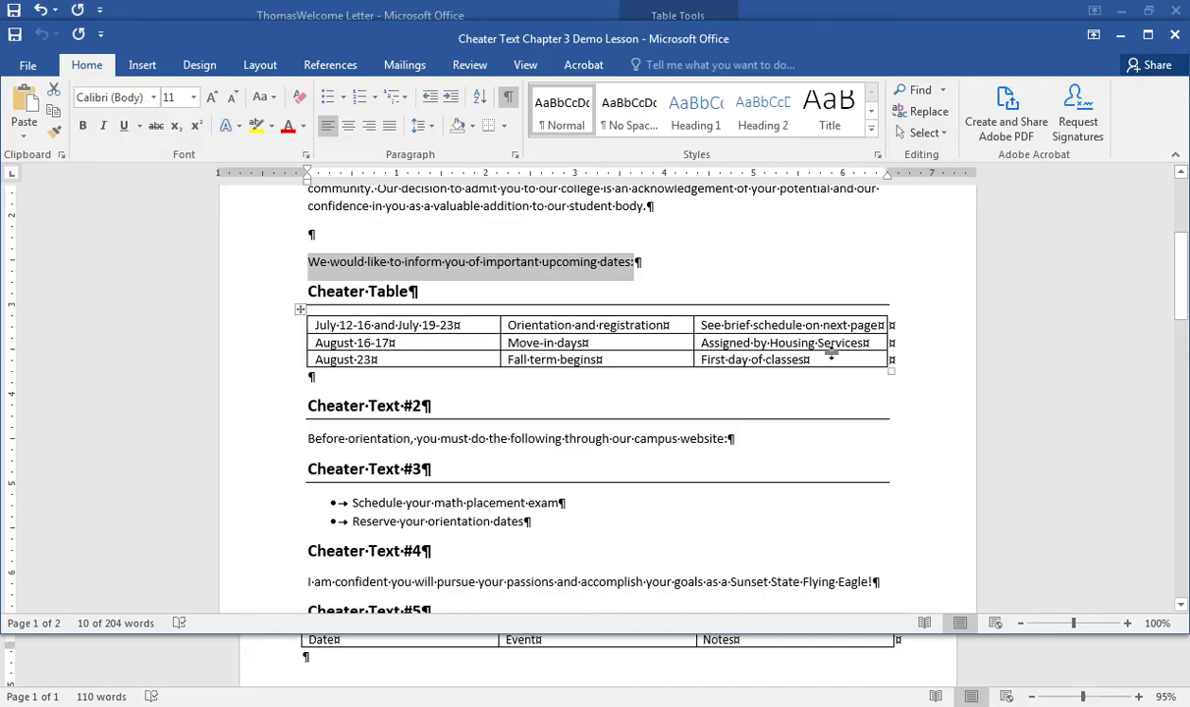
pyautogui.click(298, 310)
pyautogui.hotkey('ctrl', 'c')
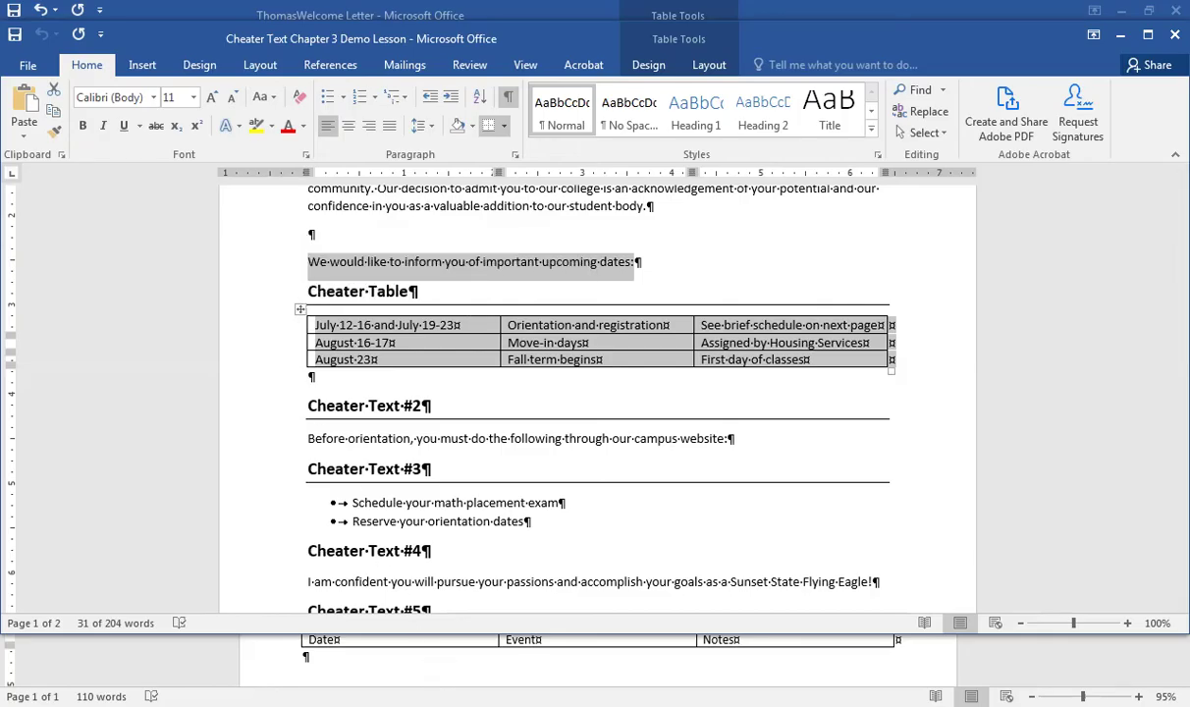
pyautogui.click(407, 680)
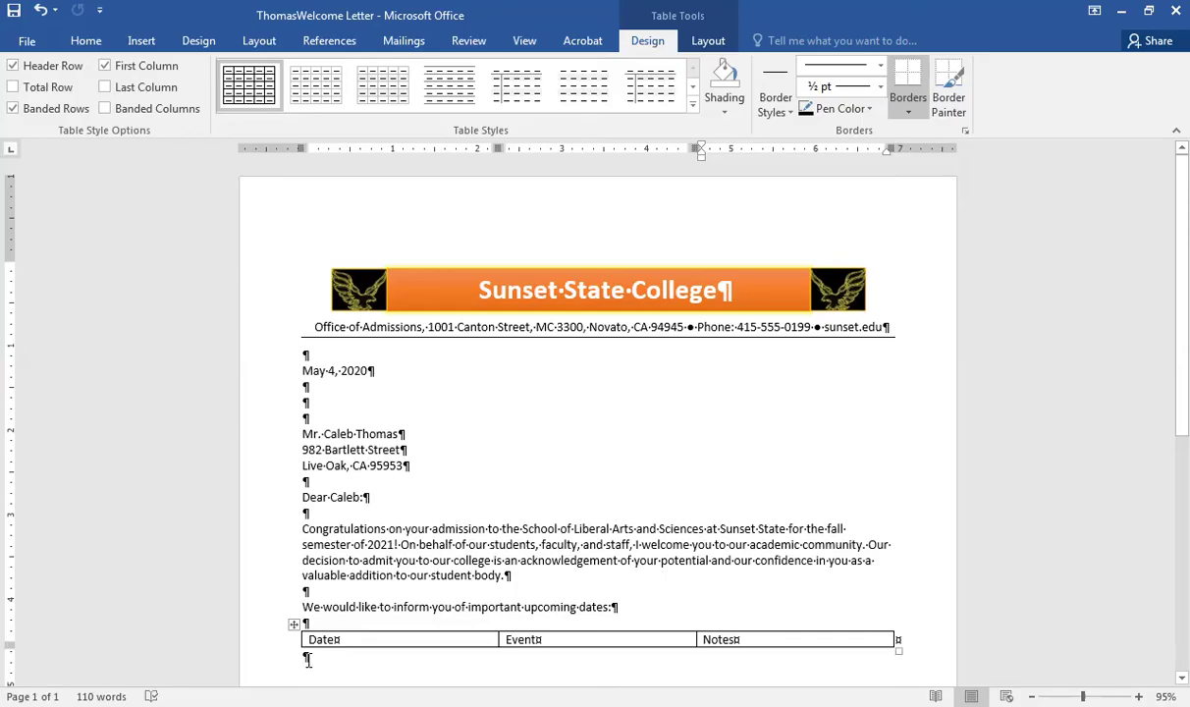
# Step: Try pasting the copied table into the Notes header cell and undo the paste
pyautogui.hotkey('ctrl', 'v')
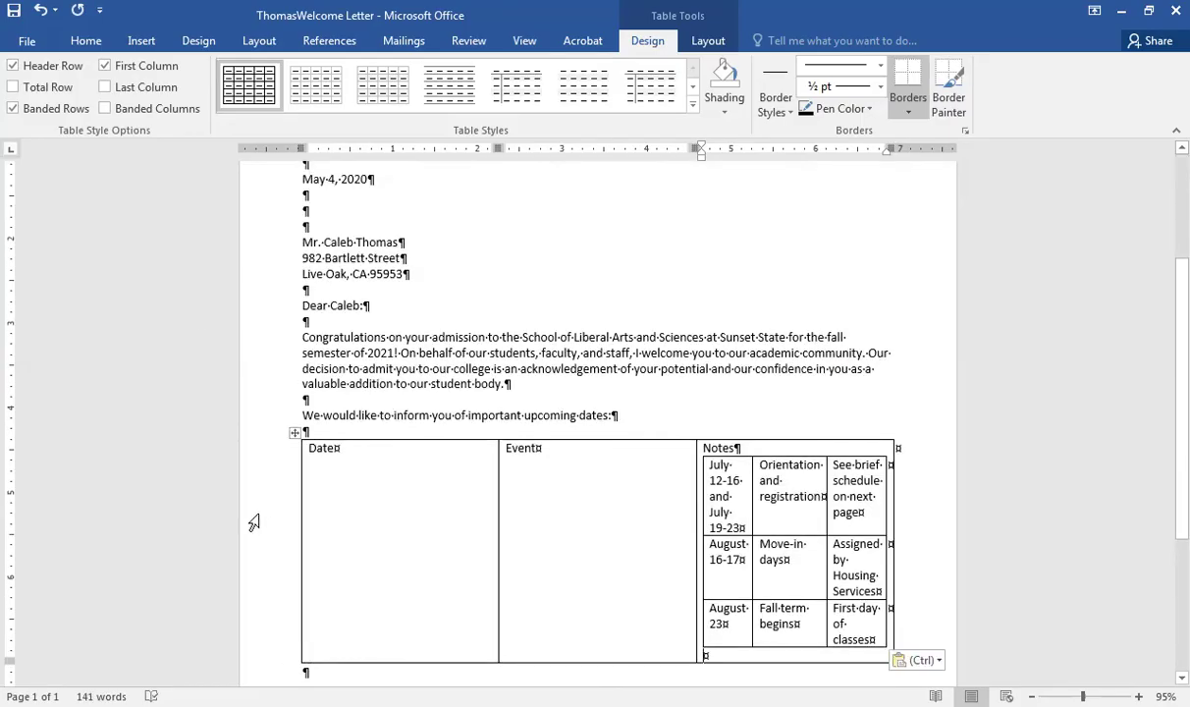
pyautogui.click(40, 12)
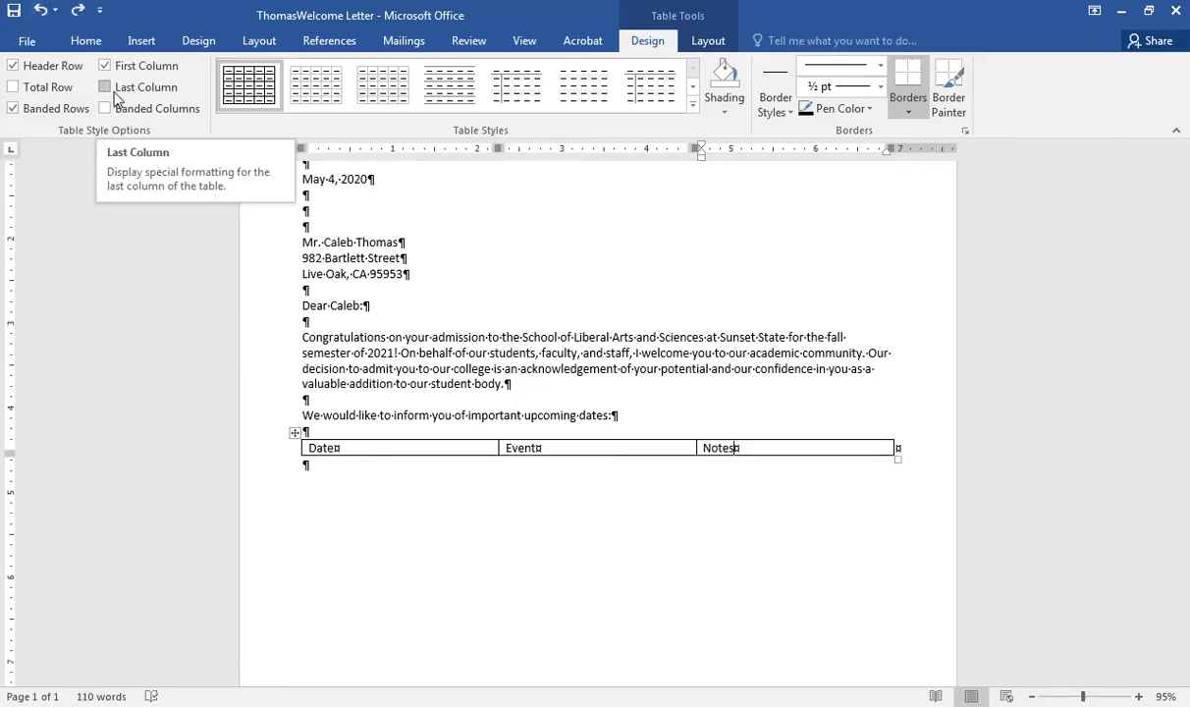
# Step: Add a new row under the Date, Event and Notes headers and paste the copied table there with the Merge Table option
pyautogui.press('Tab')
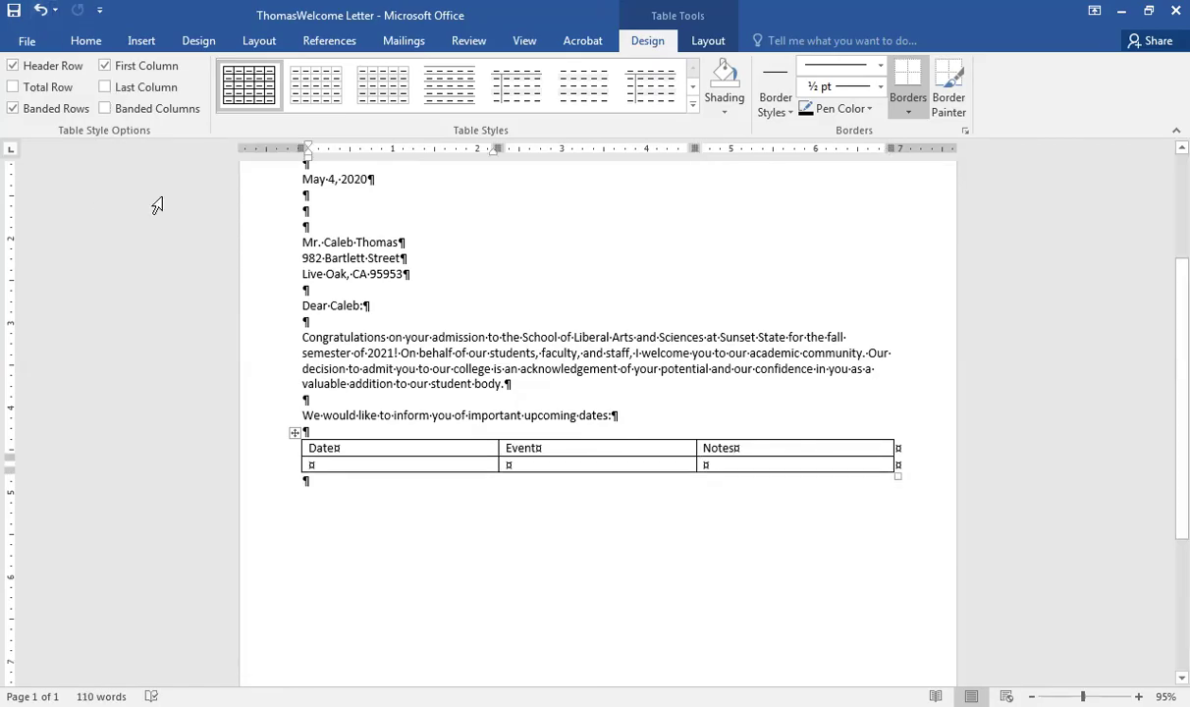
pyautogui.hotkey('ctrl', 'v')
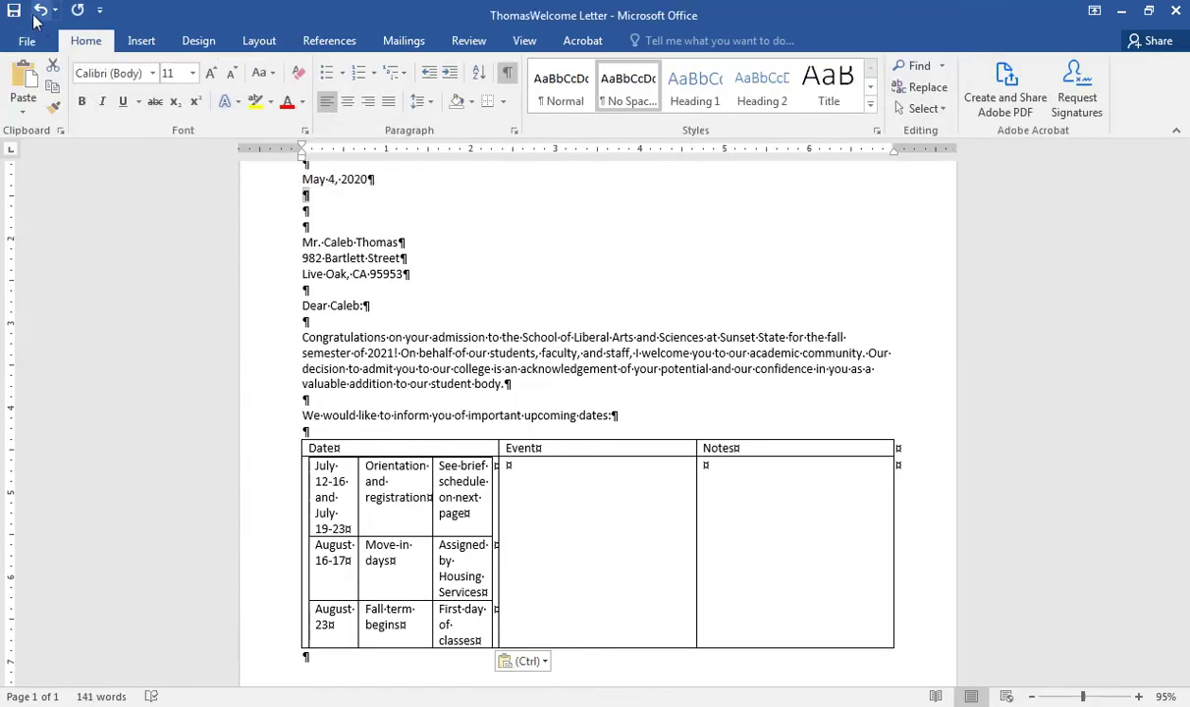
pyautogui.click(546, 666)
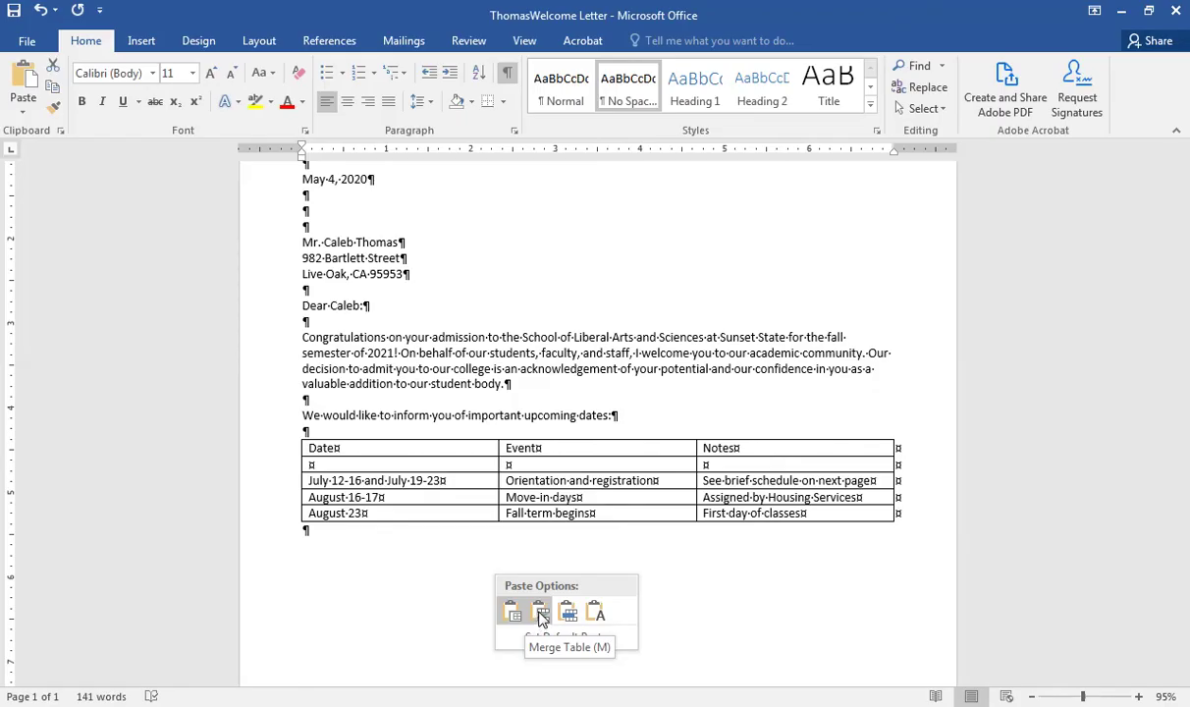
pyautogui.click(540, 615)
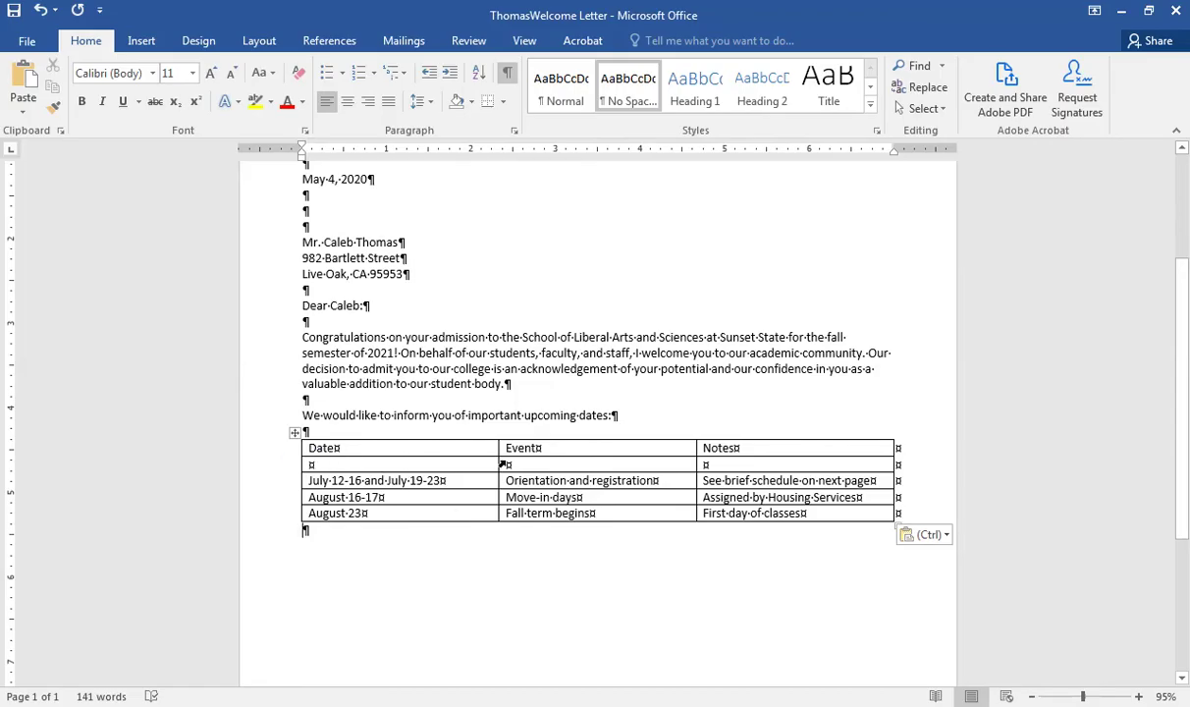
# Step: Delete the empty row between the header row and the July 12-16 and July 19-23 row
pyautogui.click(265, 471)
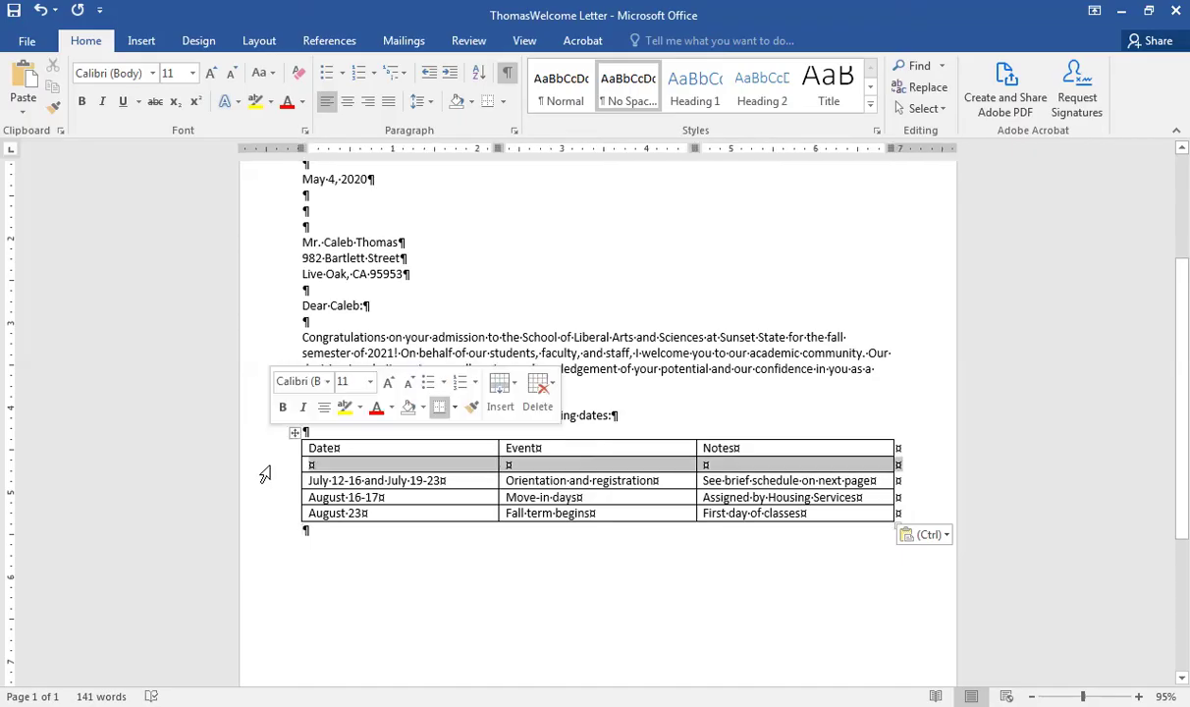
pyautogui.rightClick(330, 466)
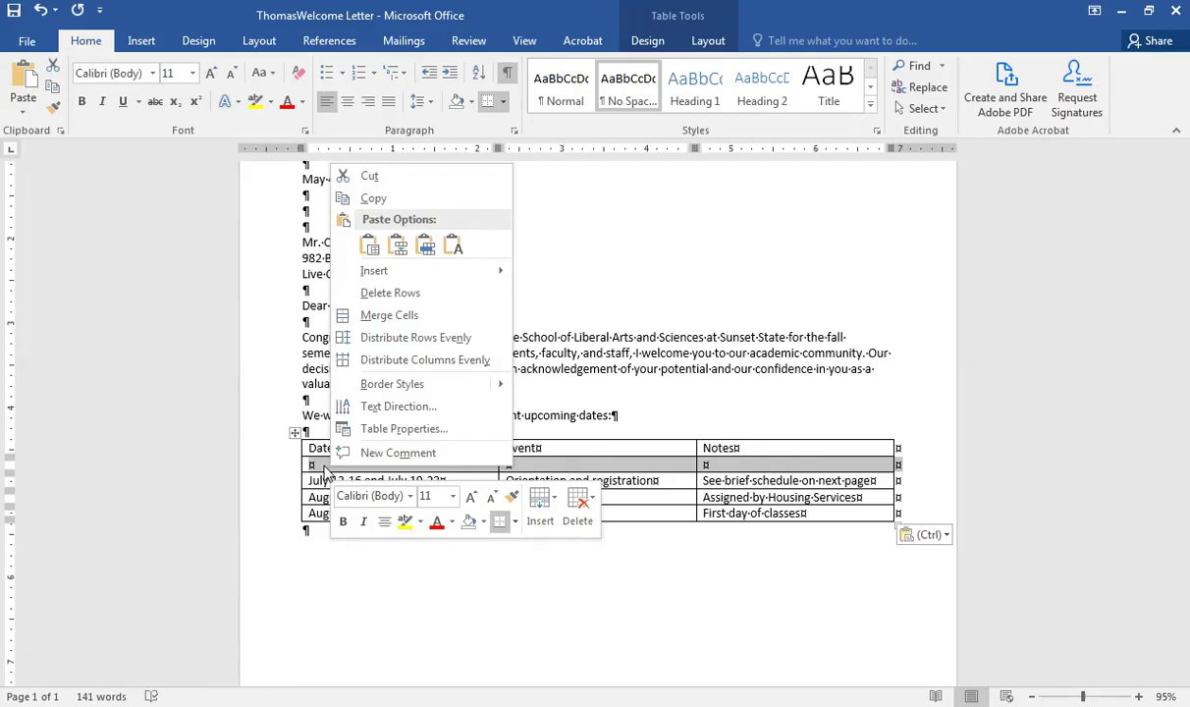
pyautogui.click(391, 305)
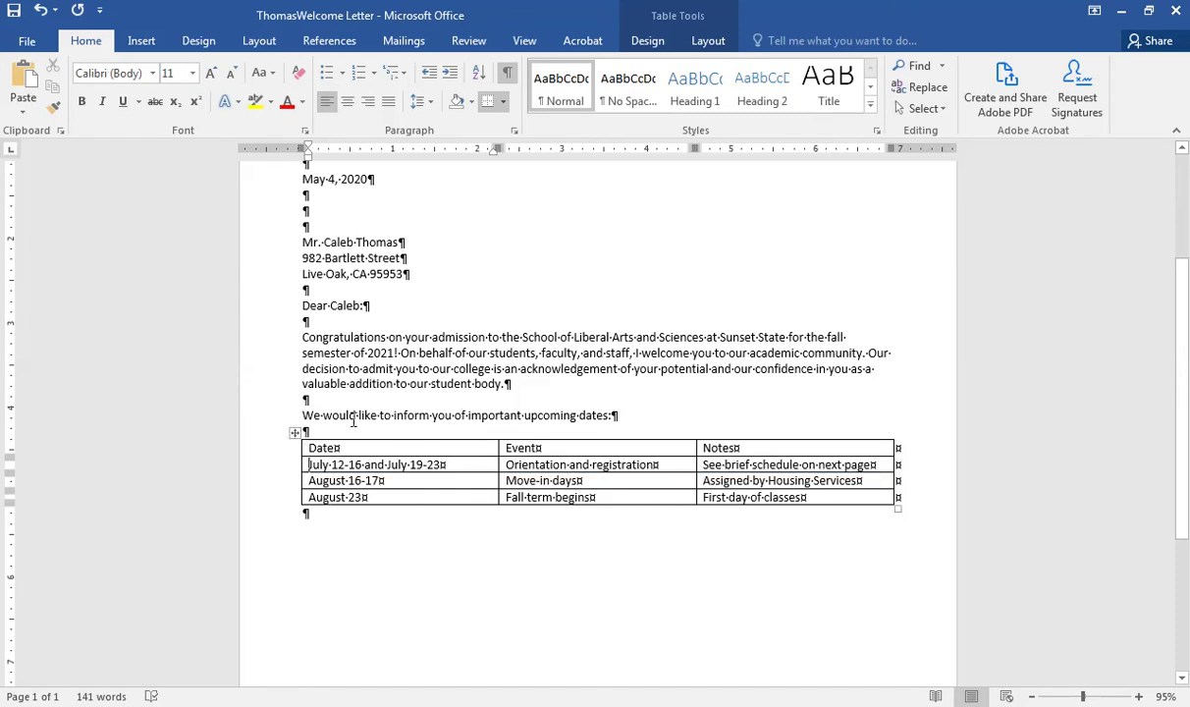
# Step: Turn off First Column formatting for the dates table and apply the light orange style from the first row of Grid Tables
pyautogui.click(646, 41)
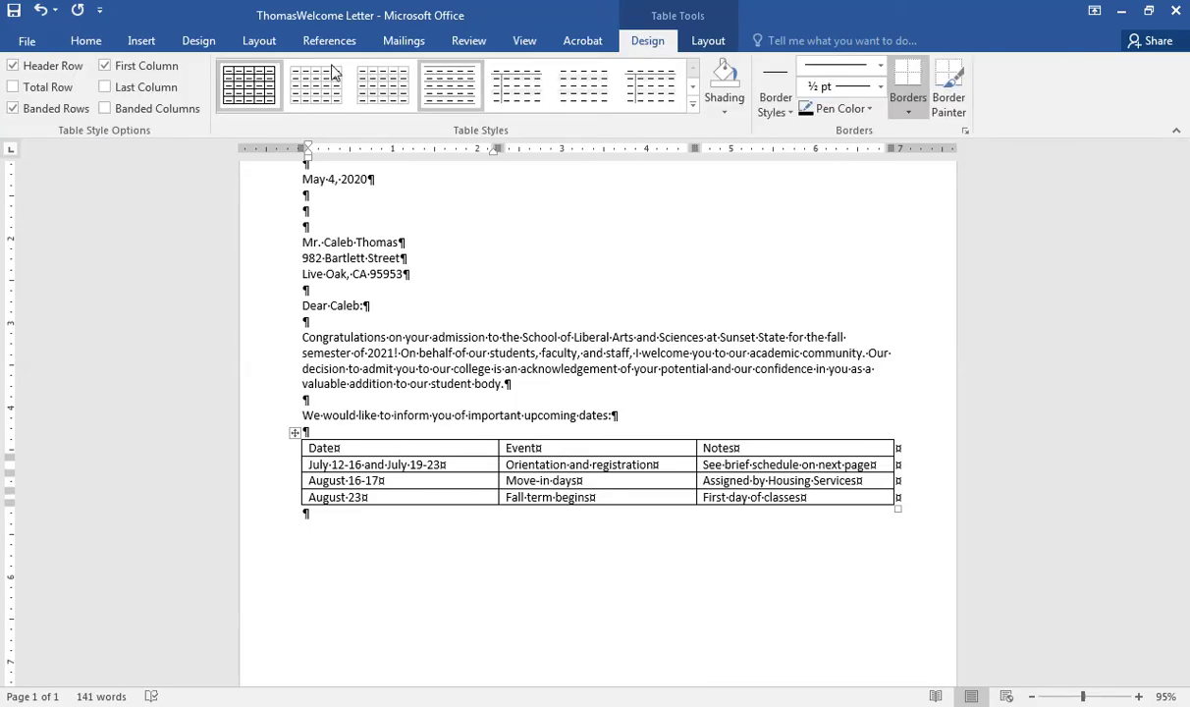
pyautogui.click(104, 66)
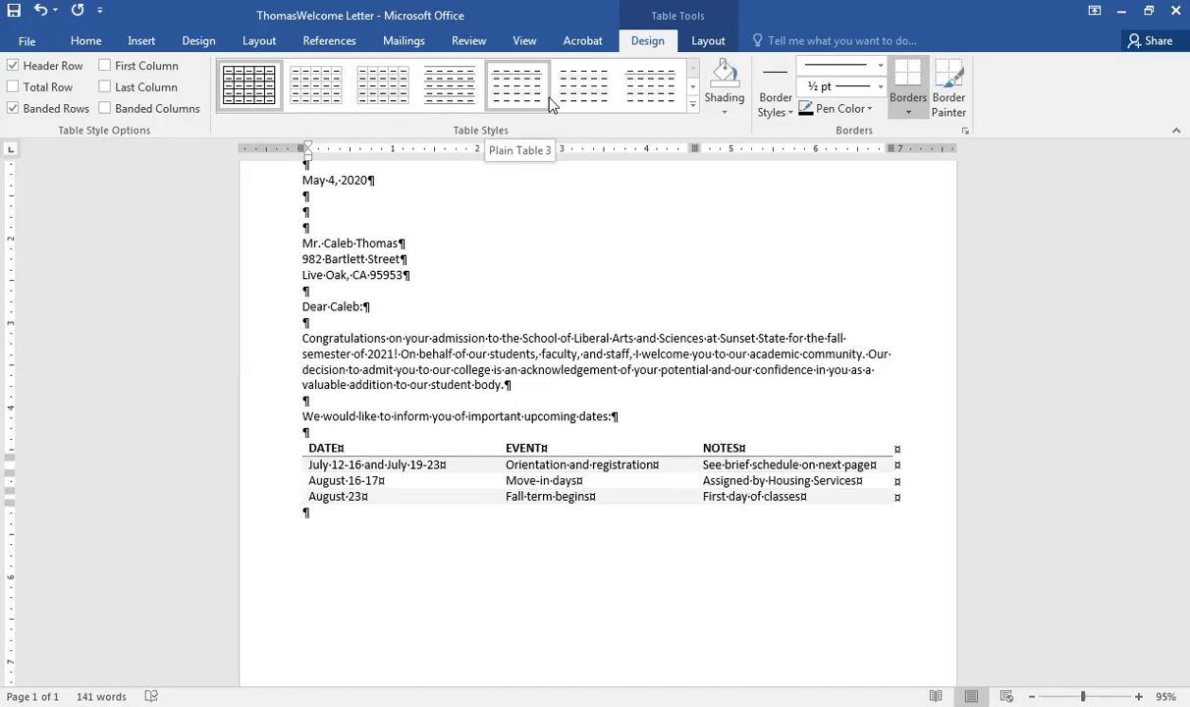
pyautogui.click(650, 87)
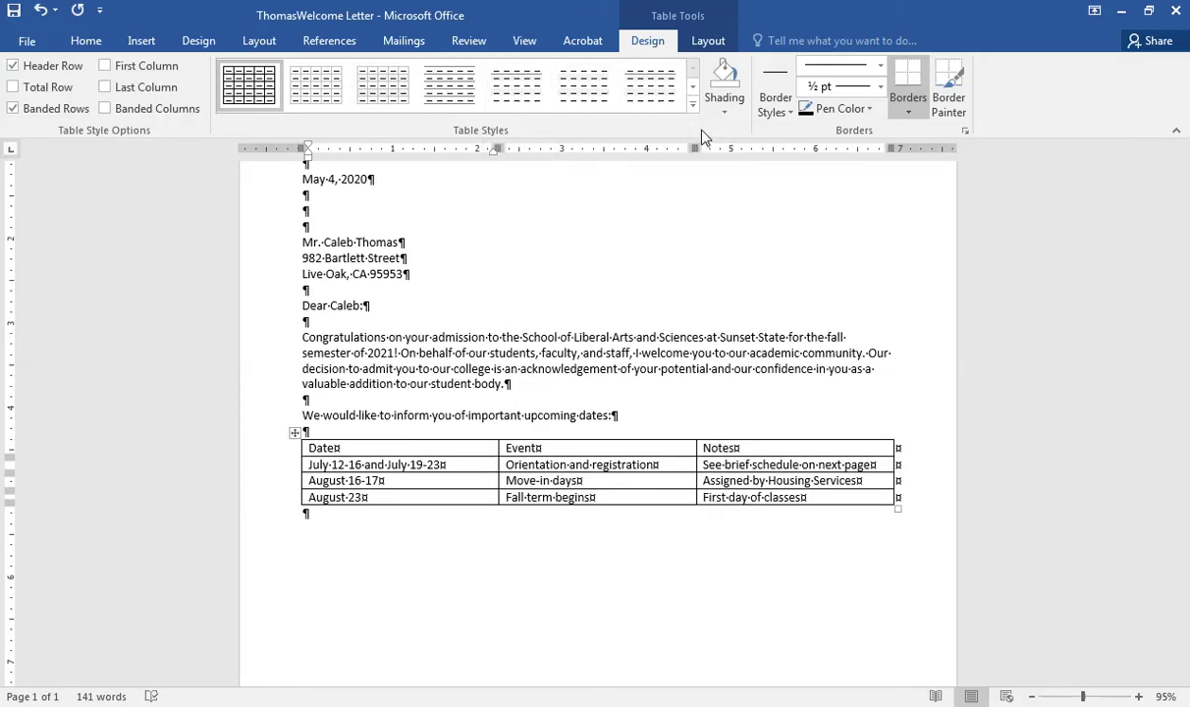
pyautogui.click(692, 103)
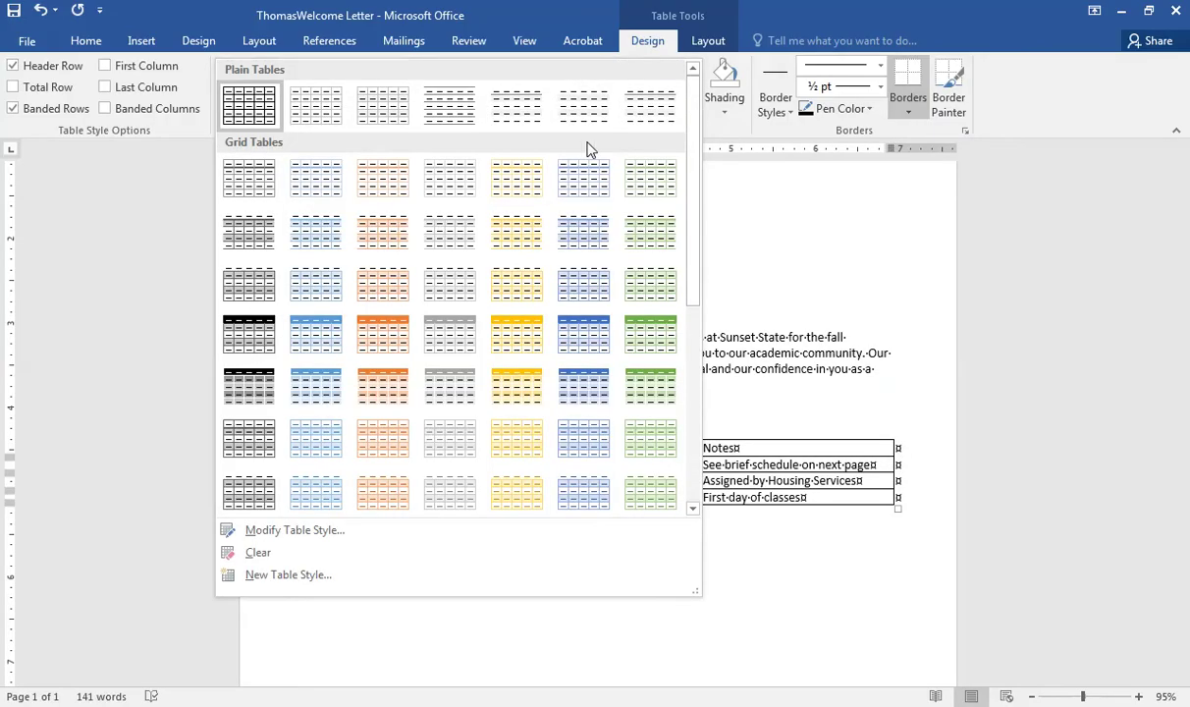
pyautogui.click(387, 187)
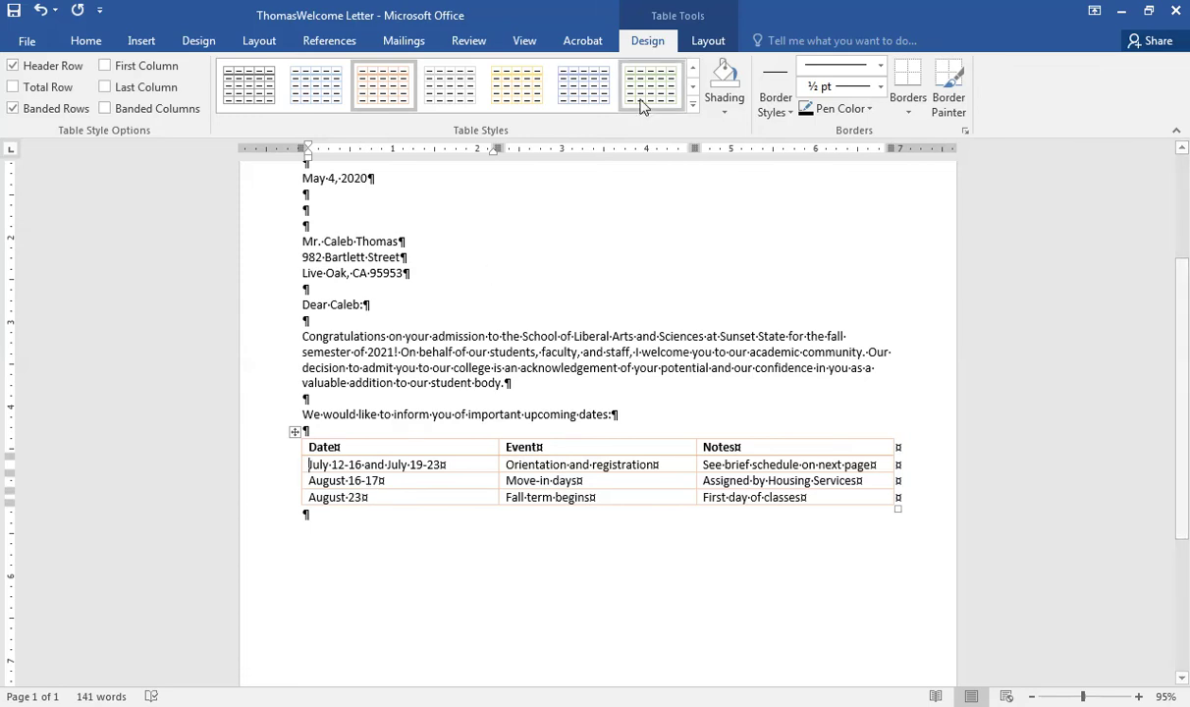
# Step: AutoFit the dates table's columns to their contents
pyautogui.click(705, 43)
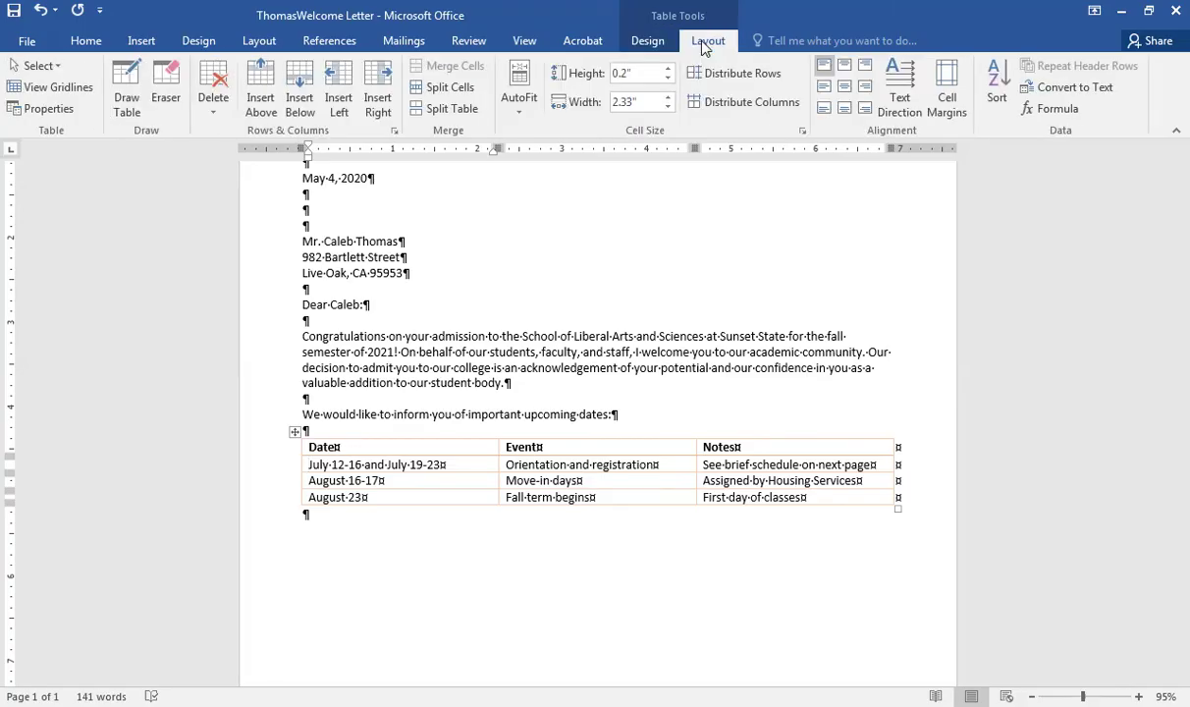
pyautogui.click(523, 106)
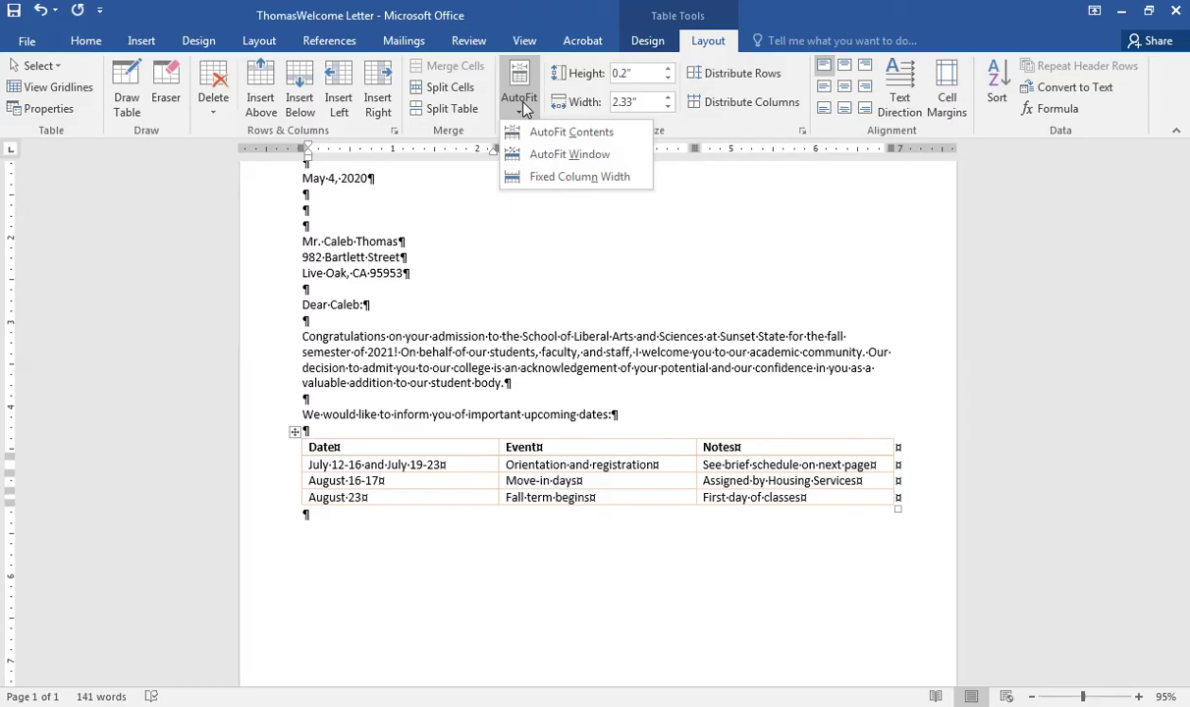
pyautogui.click(581, 137)
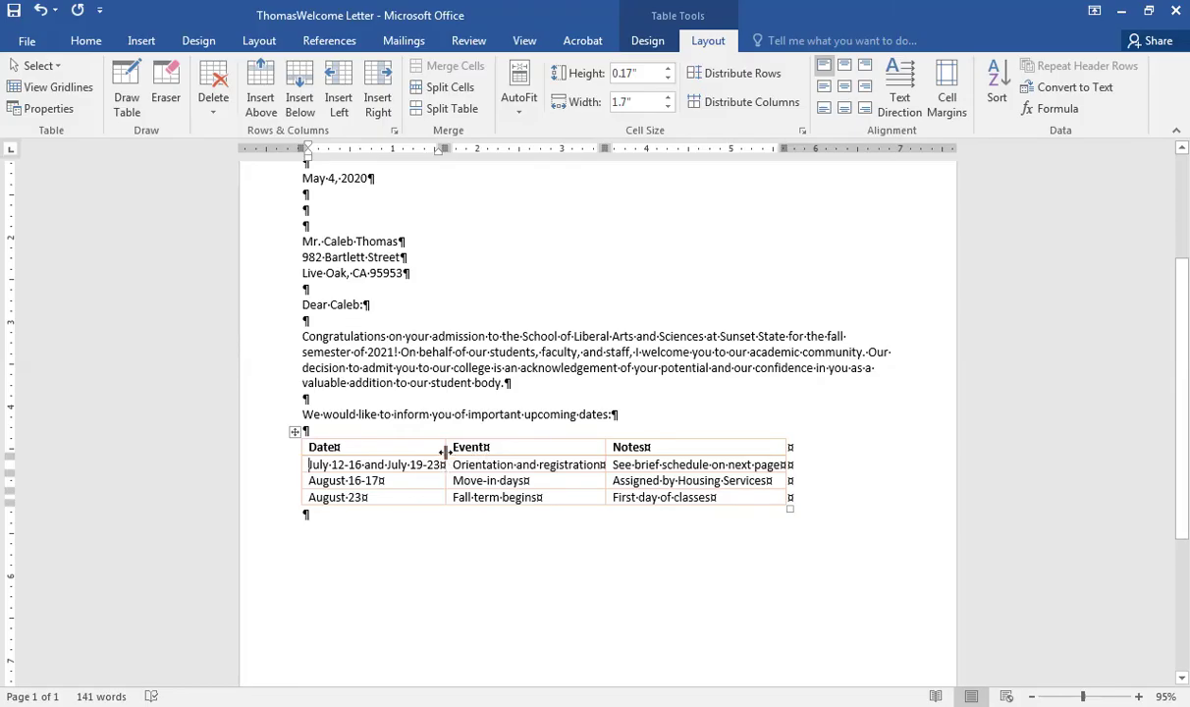
pyautogui.moveTo(443, 451); pyautogui.dragTo(451, 449)
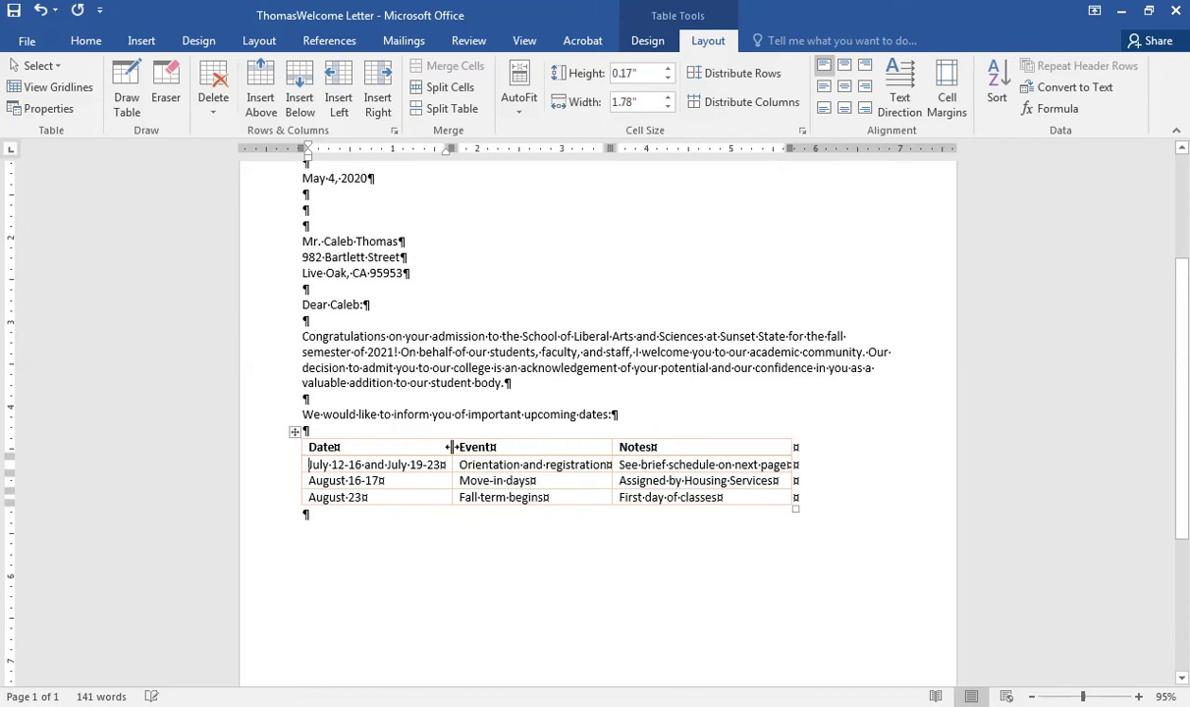
pyautogui.click(41, 11)
pyautogui.click(41, 11)
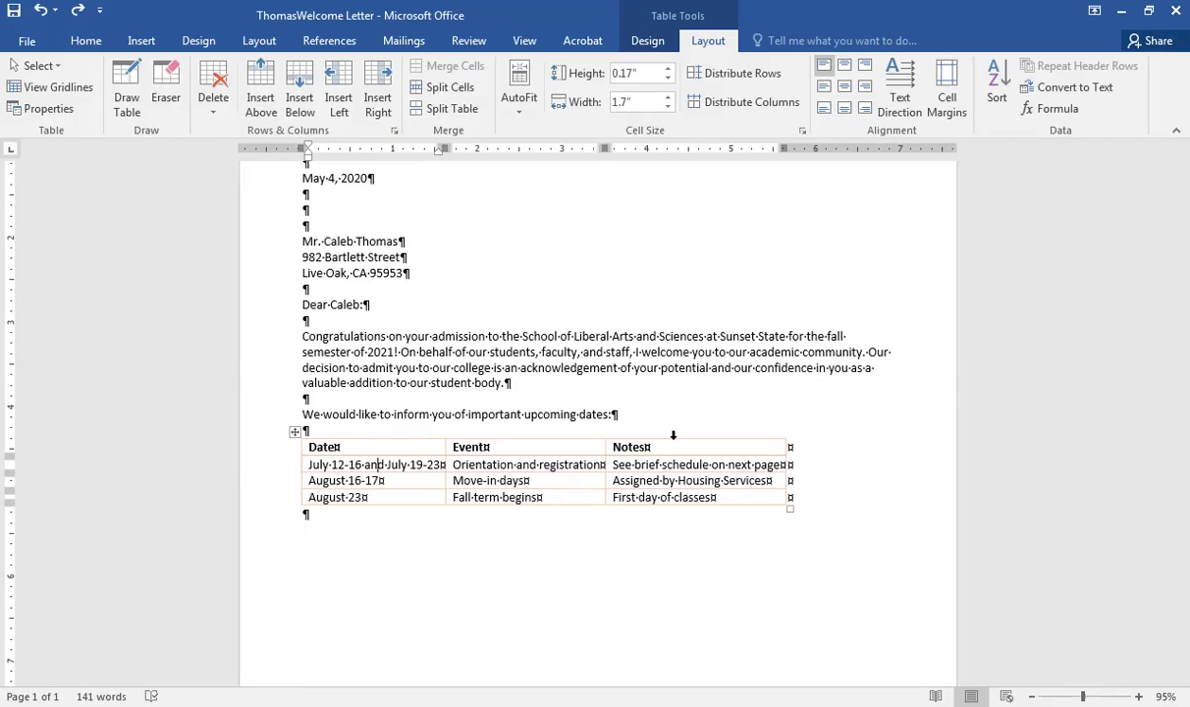
# Step: Italicize the entire Notes column, including its header, and set its cell alignment to top center
pyautogui.click(672, 434)
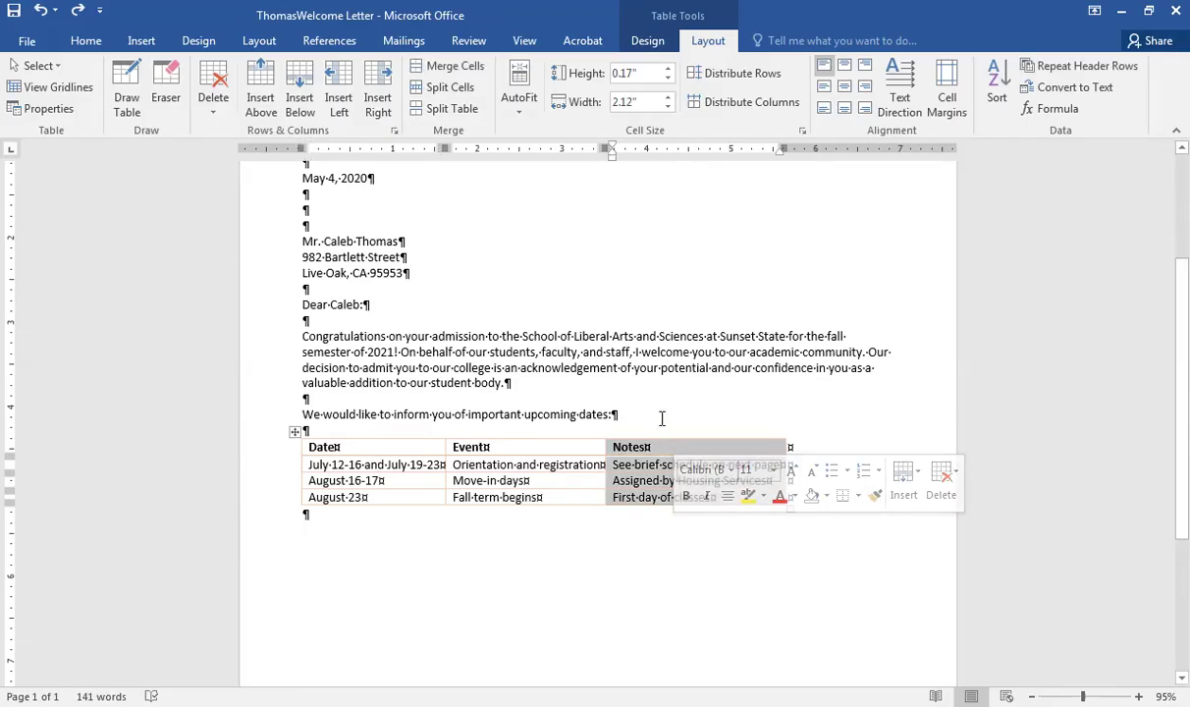
pyautogui.hotkey('ctrl', 'i')
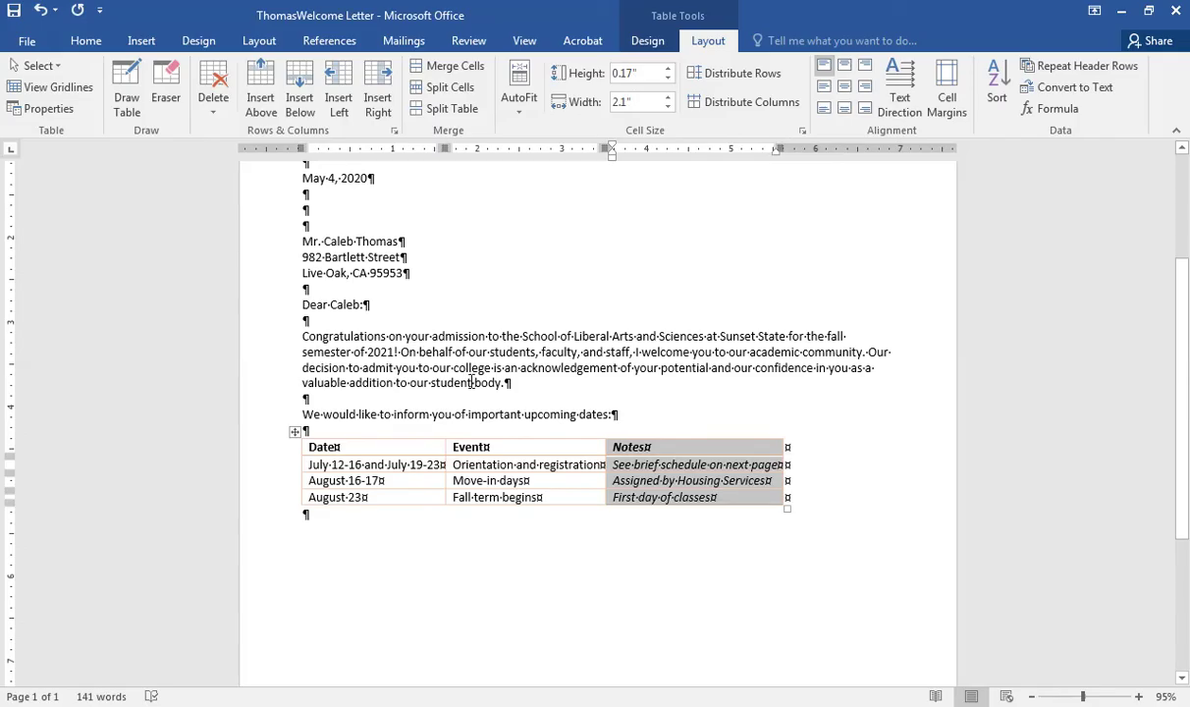
pyautogui.click(458, 465)
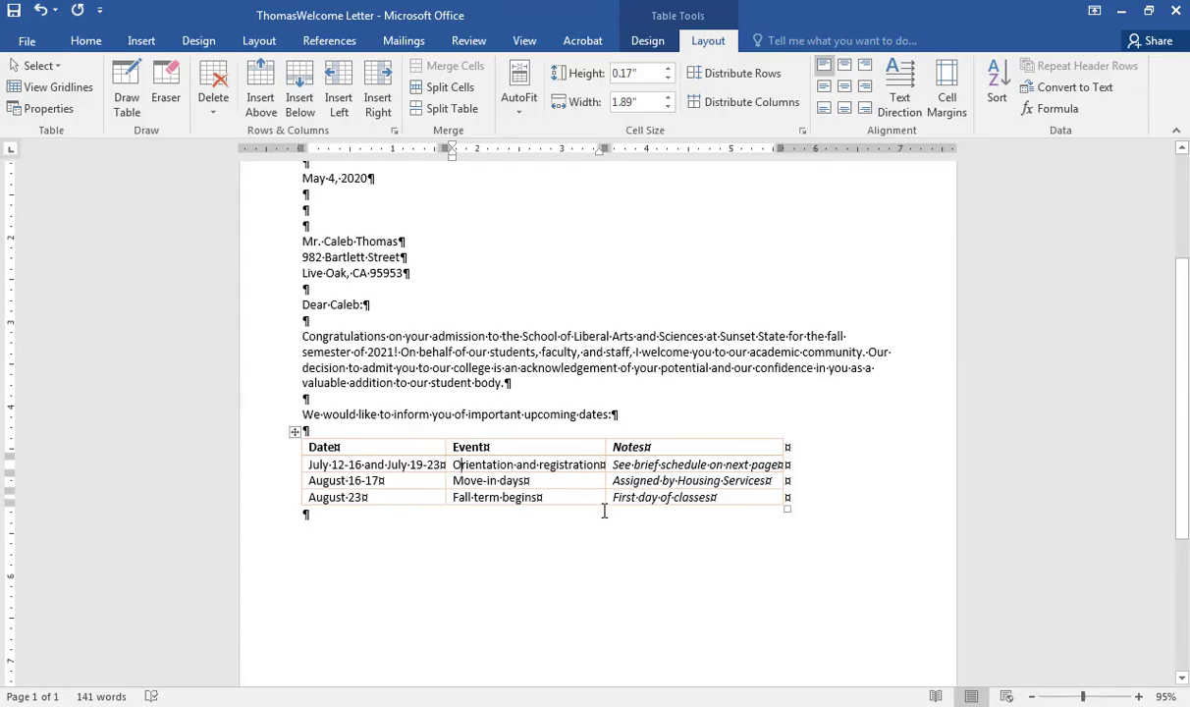
pyautogui.click(681, 436)
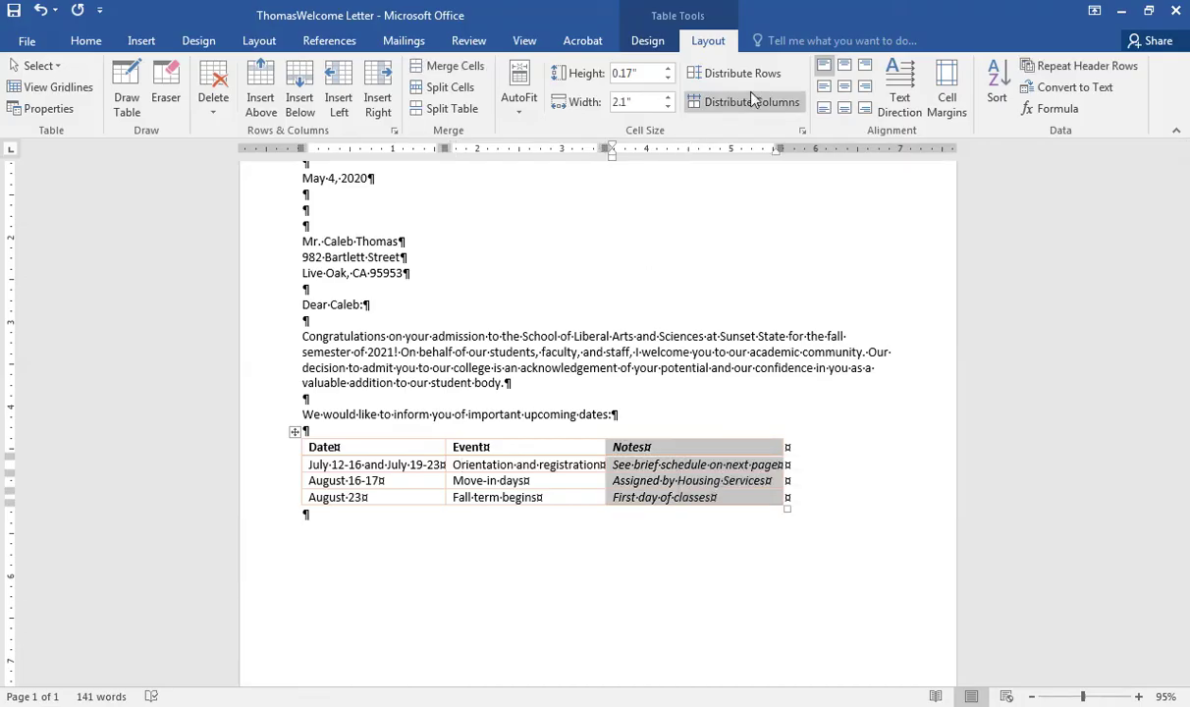
pyautogui.click(845, 68)
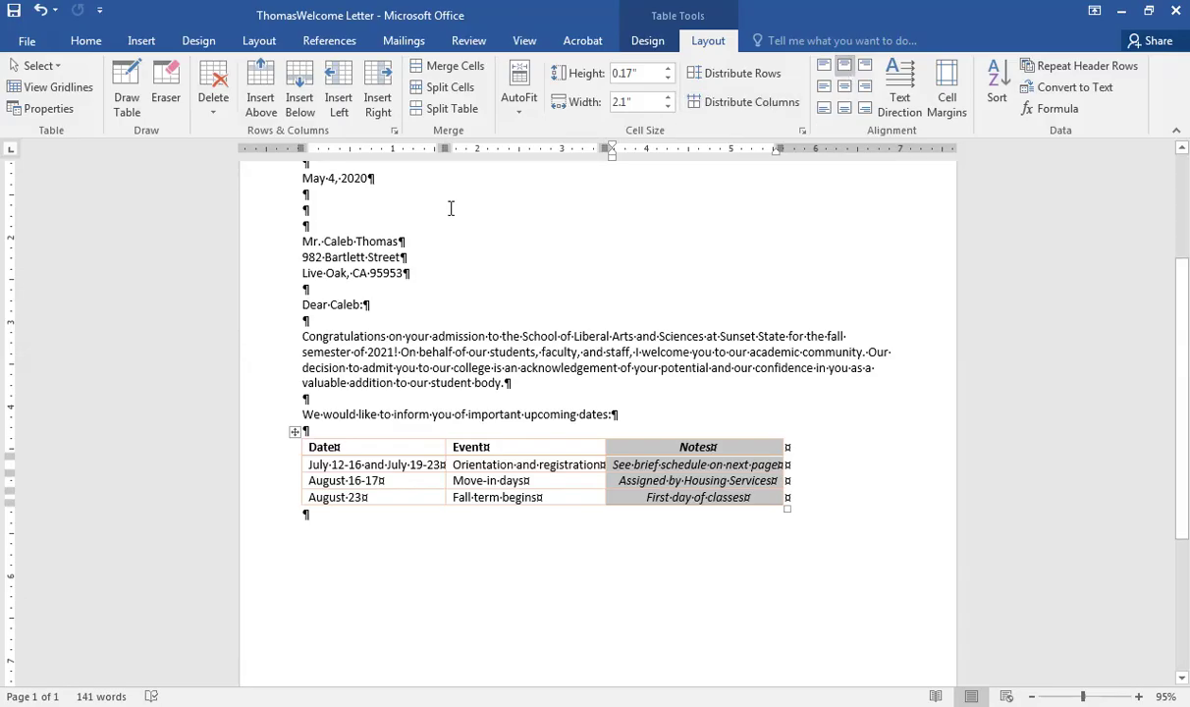
# Step: Center the whole dates table horizontally between the page margins
pyautogui.click(293, 432)
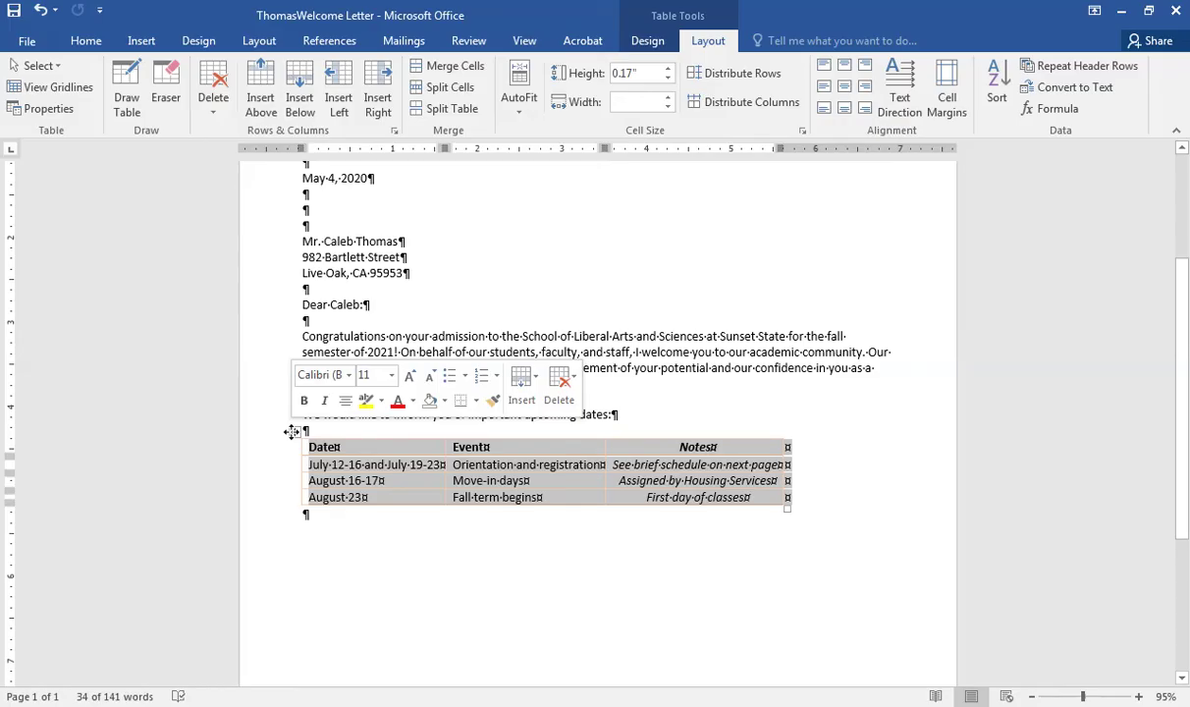
pyautogui.hotkey('ctrl', 'e')
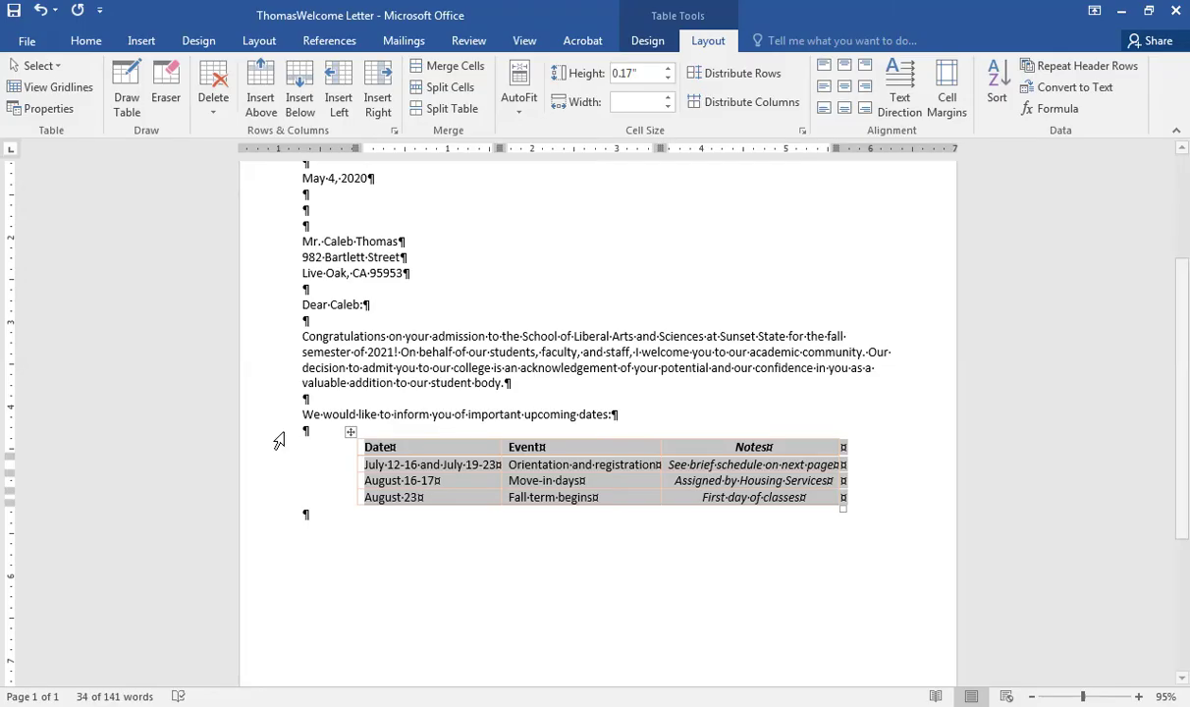
# Step: Insert a row above the August 23 row and fill it with "August 16-20", "Welcome week" and "Get schedule during orientation"
pyautogui.click(373, 498)
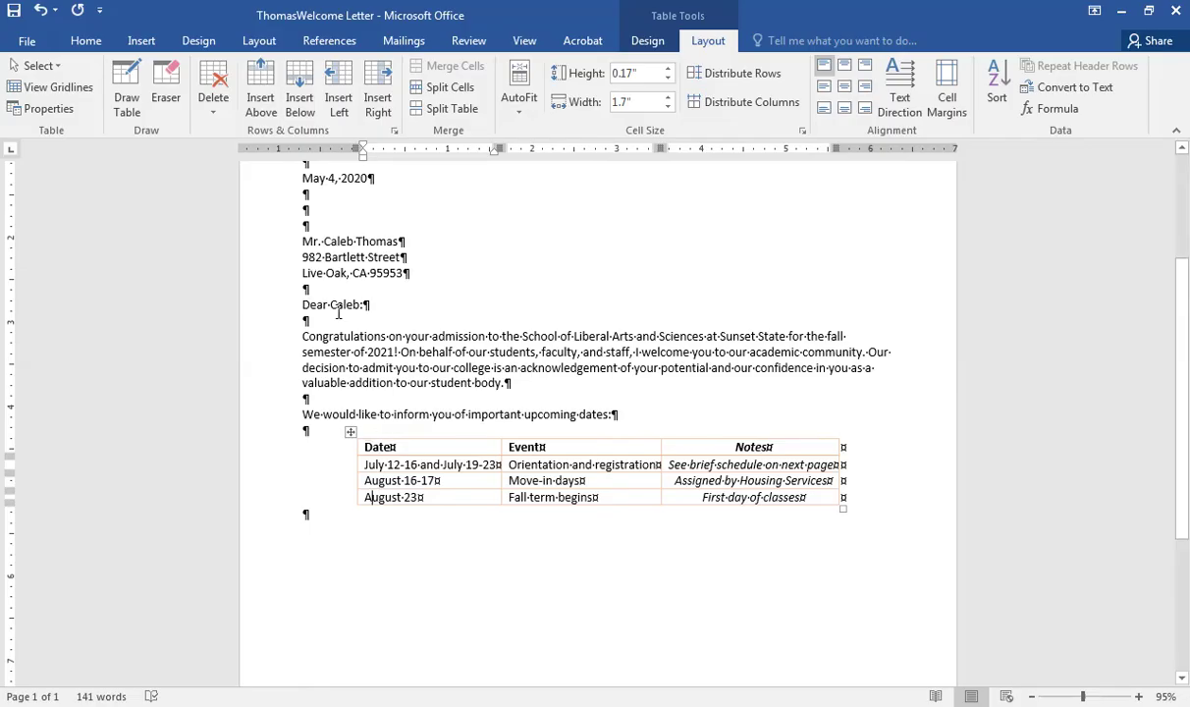
pyautogui.click(260, 106)
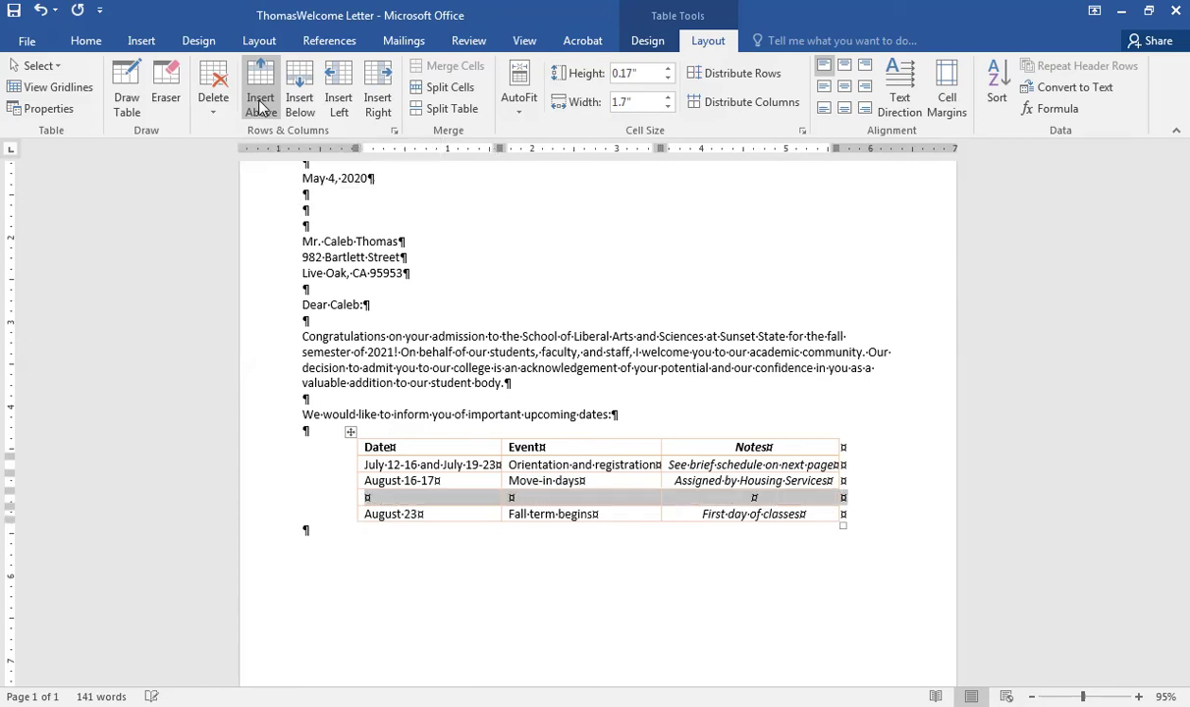
pyautogui.click(367, 498)
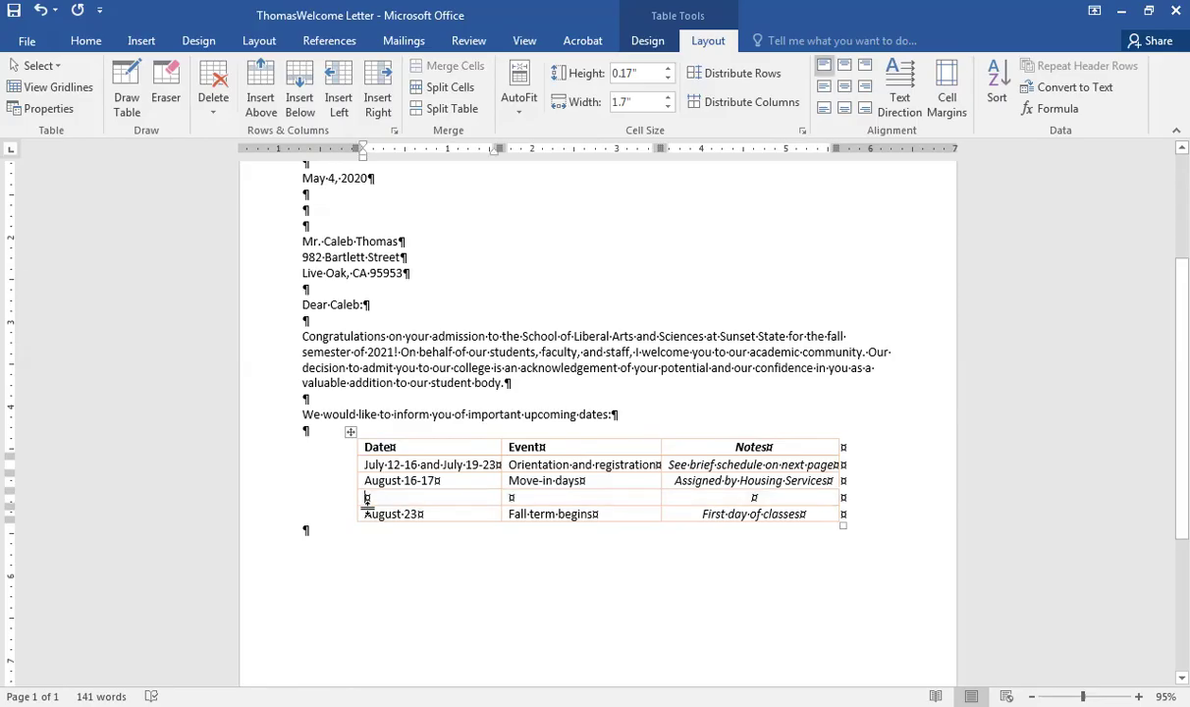
pyautogui.write('August 16-20')
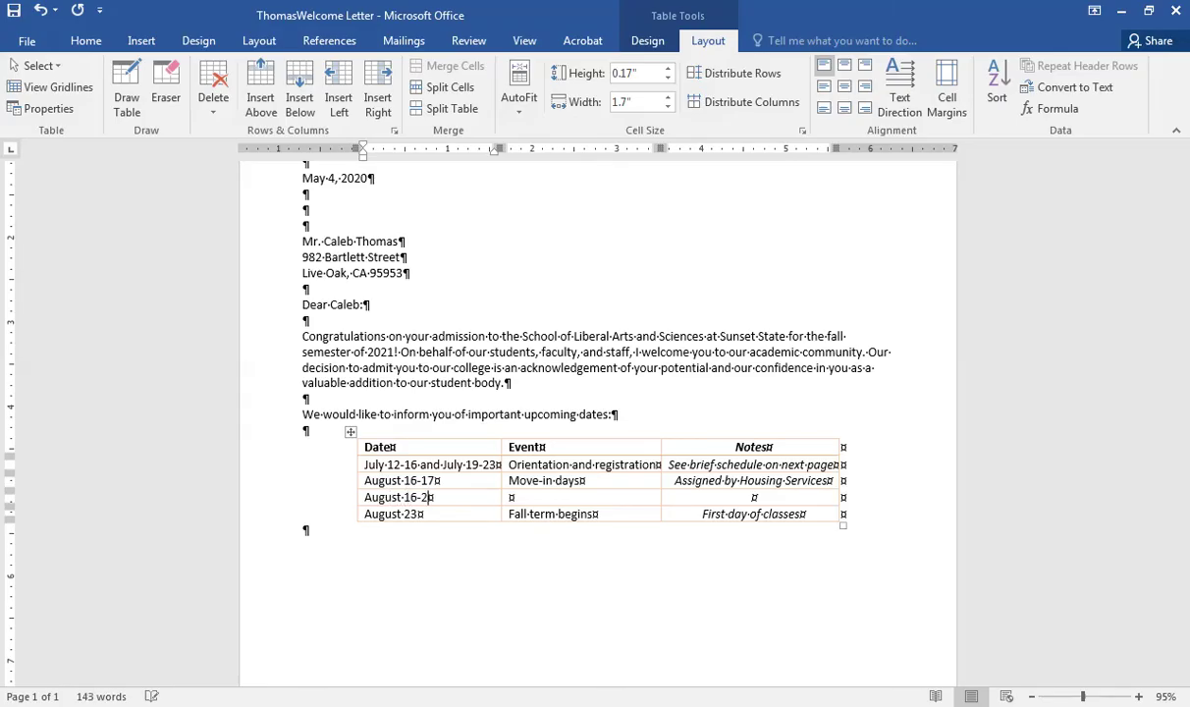
pyautogui.press('Tab')
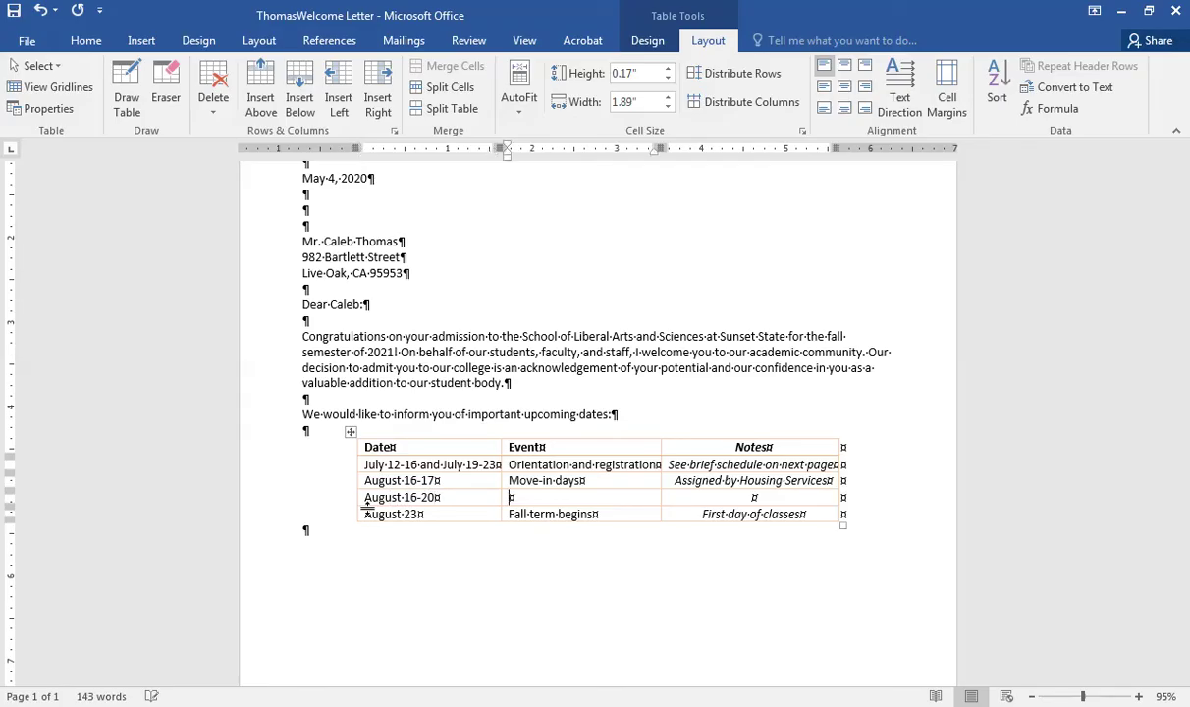
pyautogui.write('Welcome week')
pyautogui.press('Tab')
pyautogui.write('G')
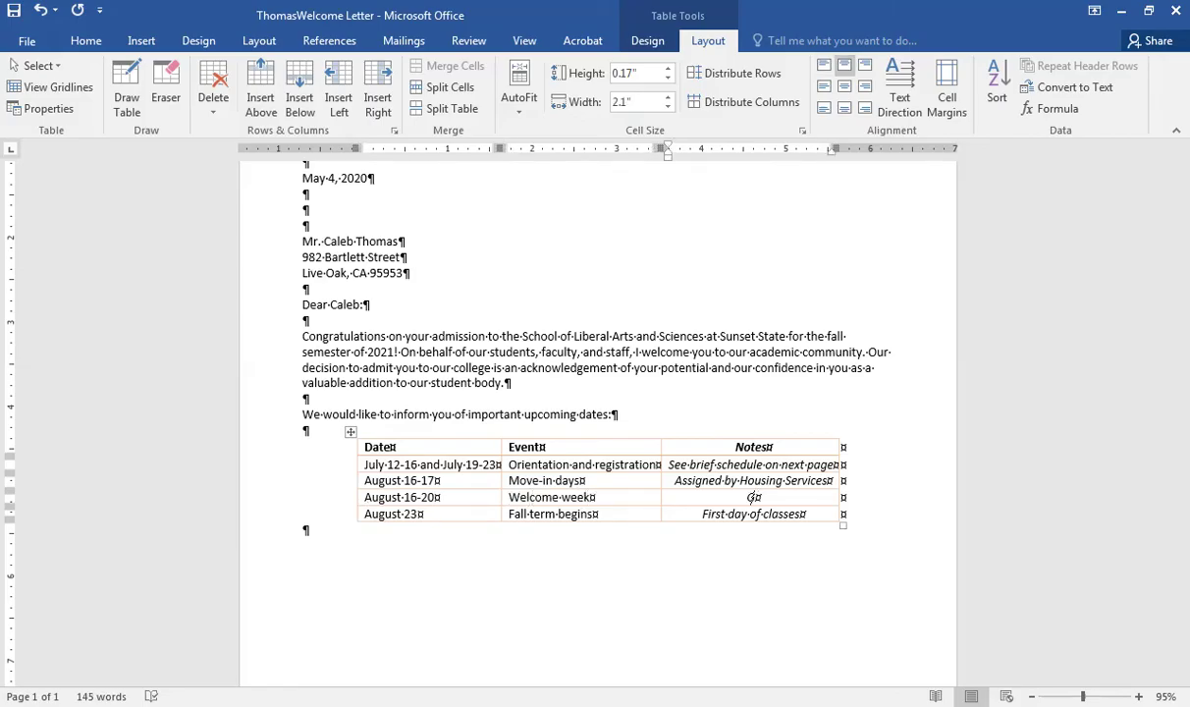
pyautogui.write('et schedule during orienta')
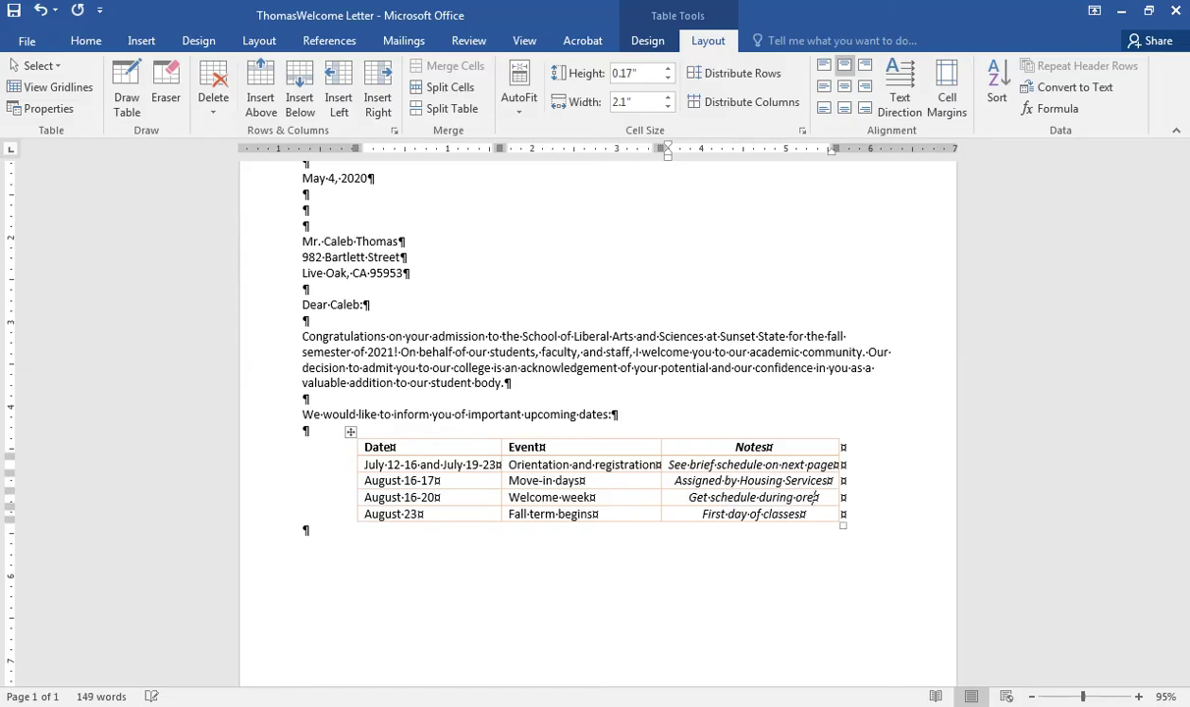
pyautogui.write('tion')
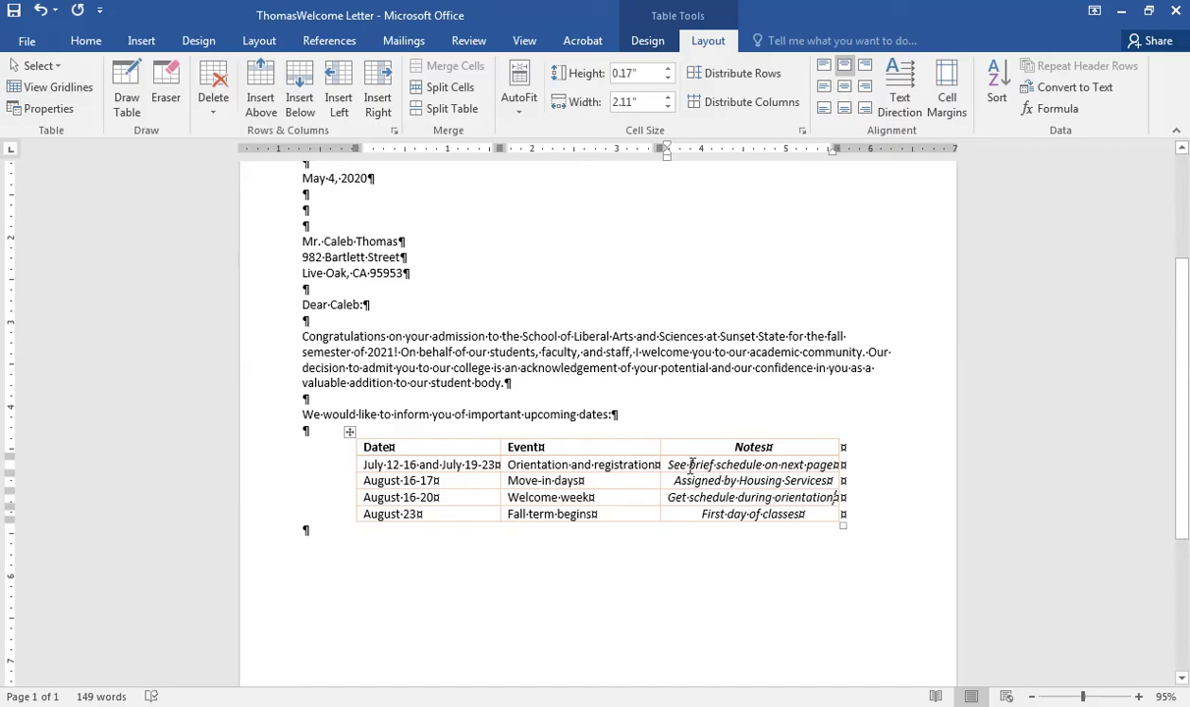
# Step: Merge the four cells below the Notes header of the dates table into one cell
pyautogui.moveTo(706, 465); pyautogui.dragTo(705, 511)
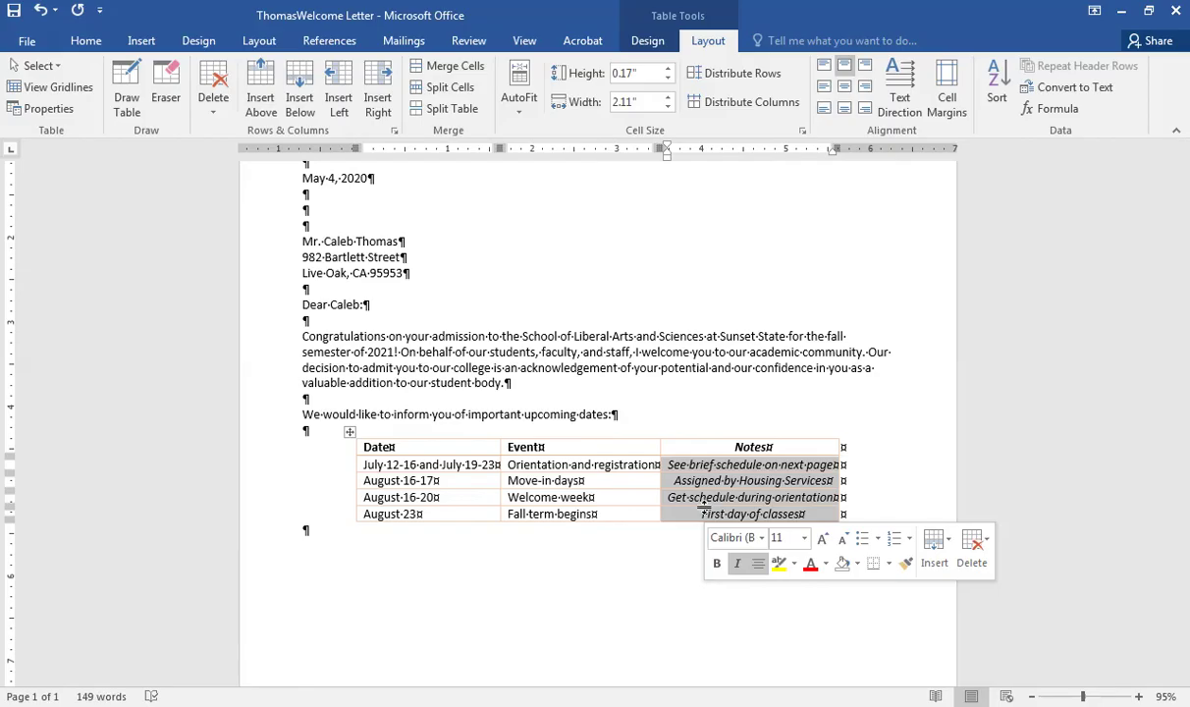
pyautogui.click(451, 67)
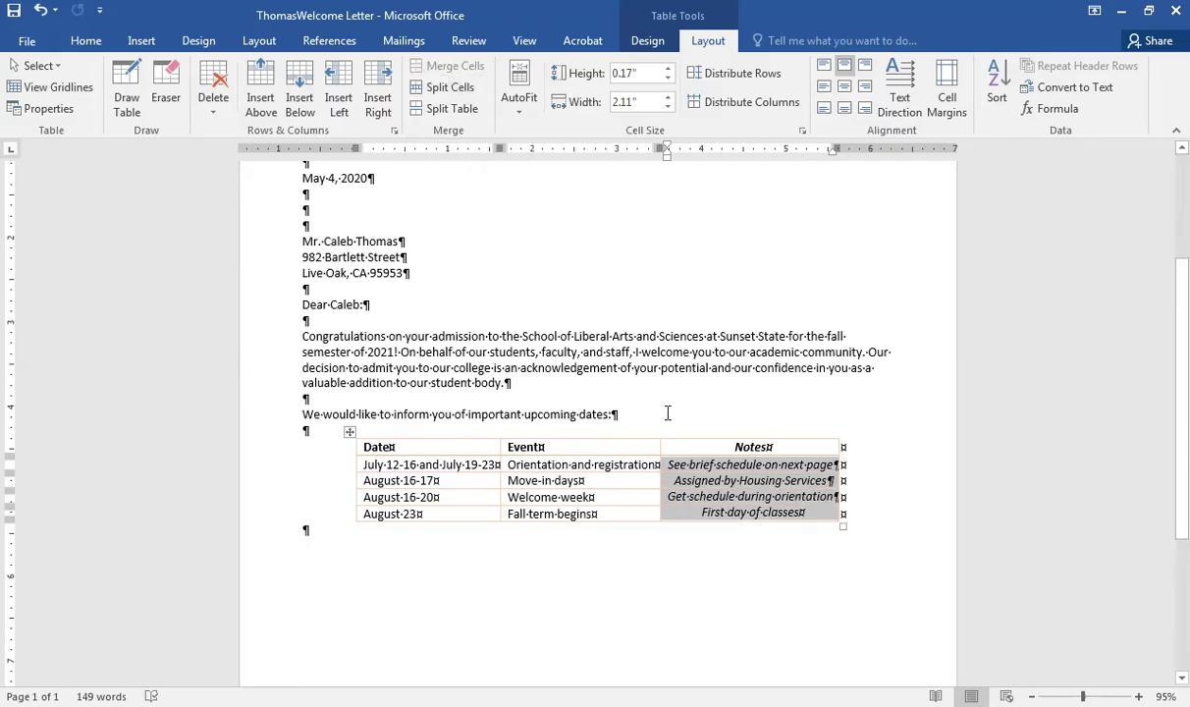
pyautogui.click(721, 486)
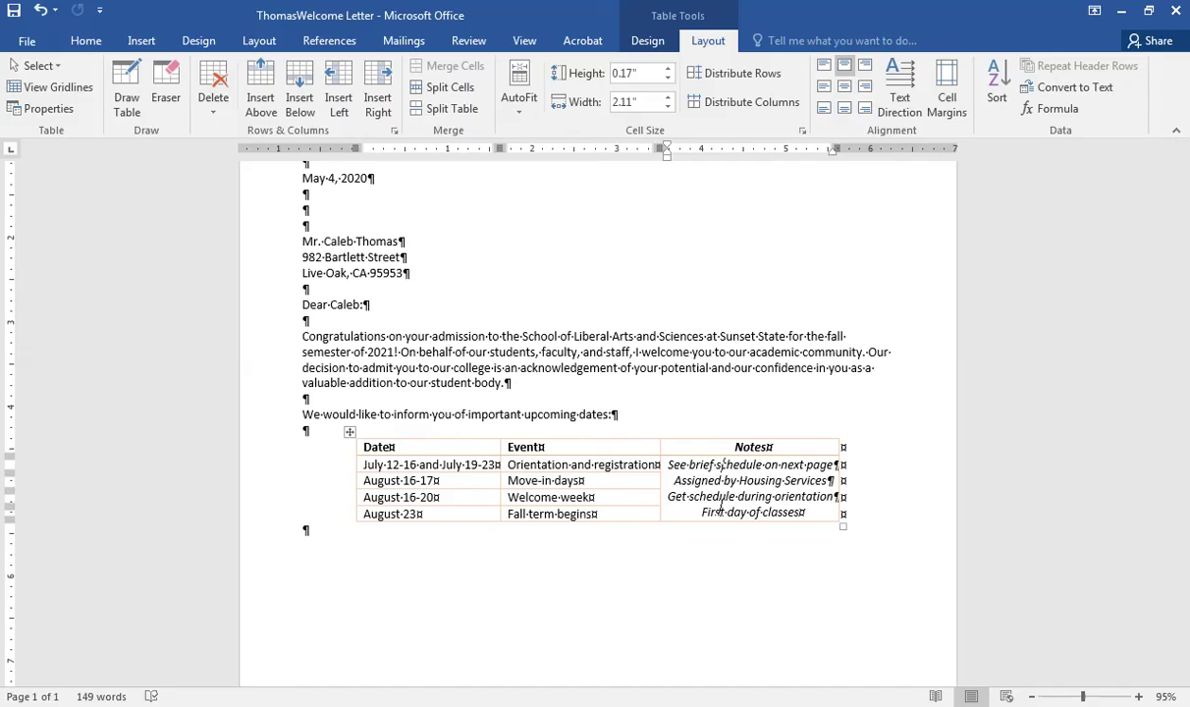
# Step: Copy the "Before orientation" sentence from the Cheater Text Chapter 3 Demo Lesson document and paste it one blank line below the dates table
pyautogui.click(304, 531)
pyautogui.press('Return')
pyautogui.click(428, 706)
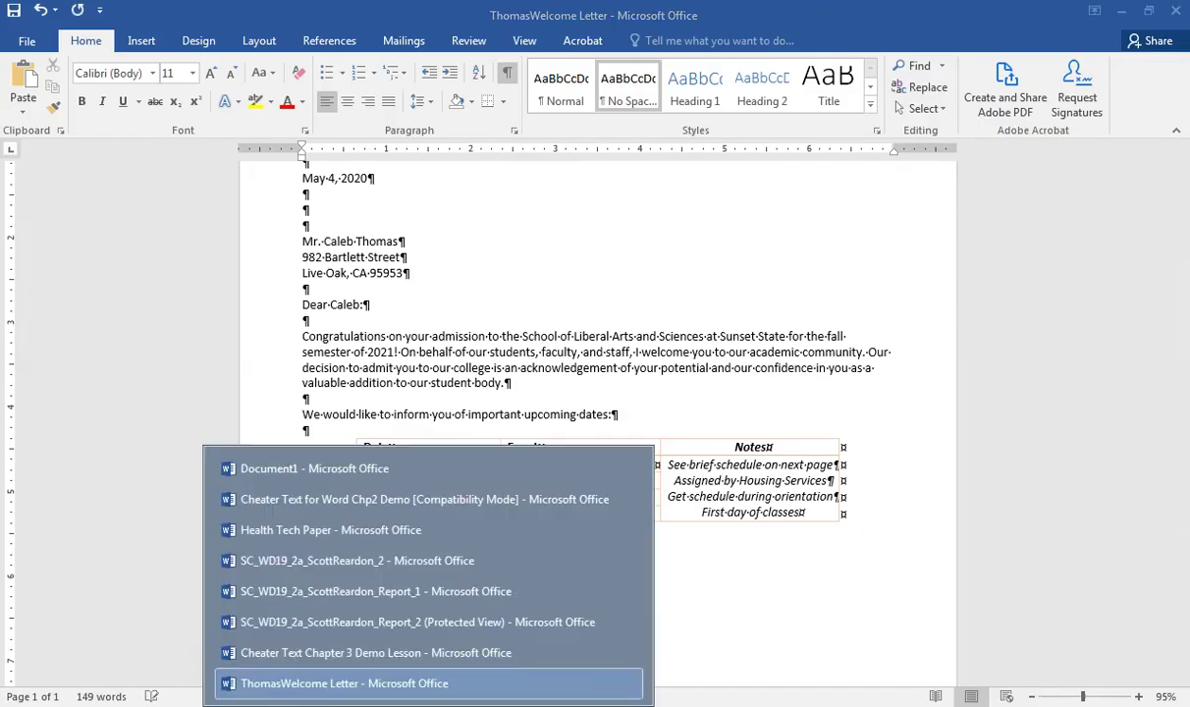
pyautogui.click(437, 659)
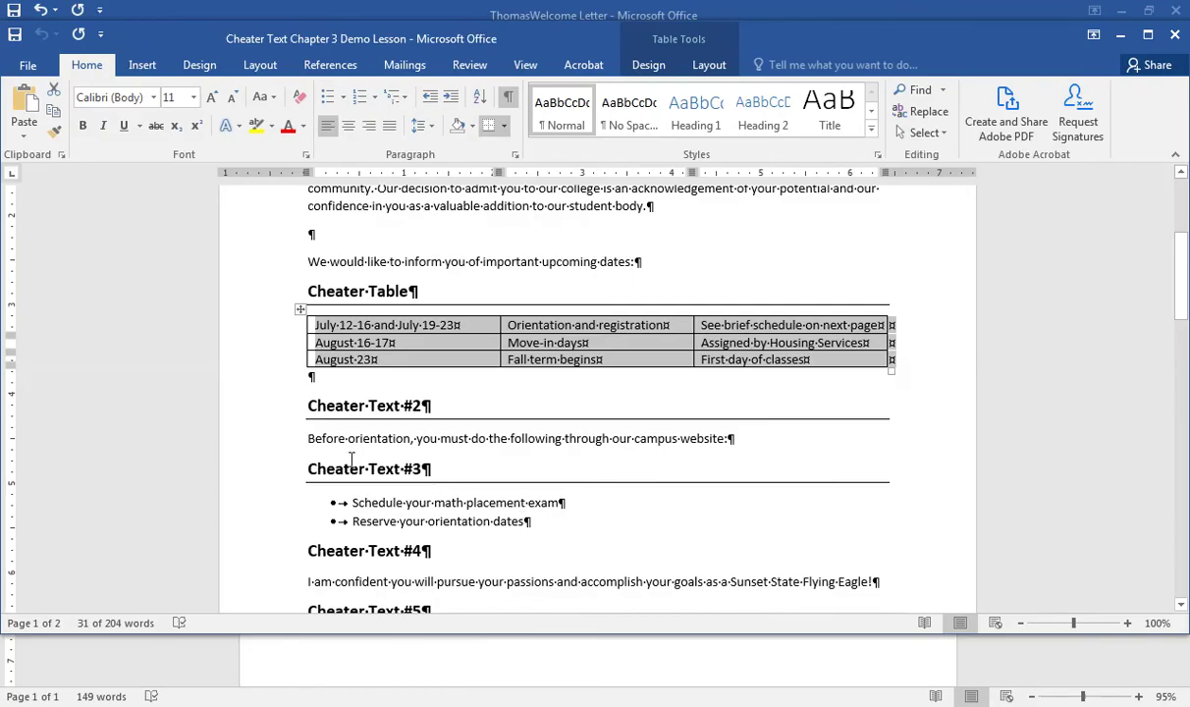
pyautogui.moveTo(308, 438); pyautogui.dragTo(731, 435)
pyautogui.hotkey('ctrl', 'c')
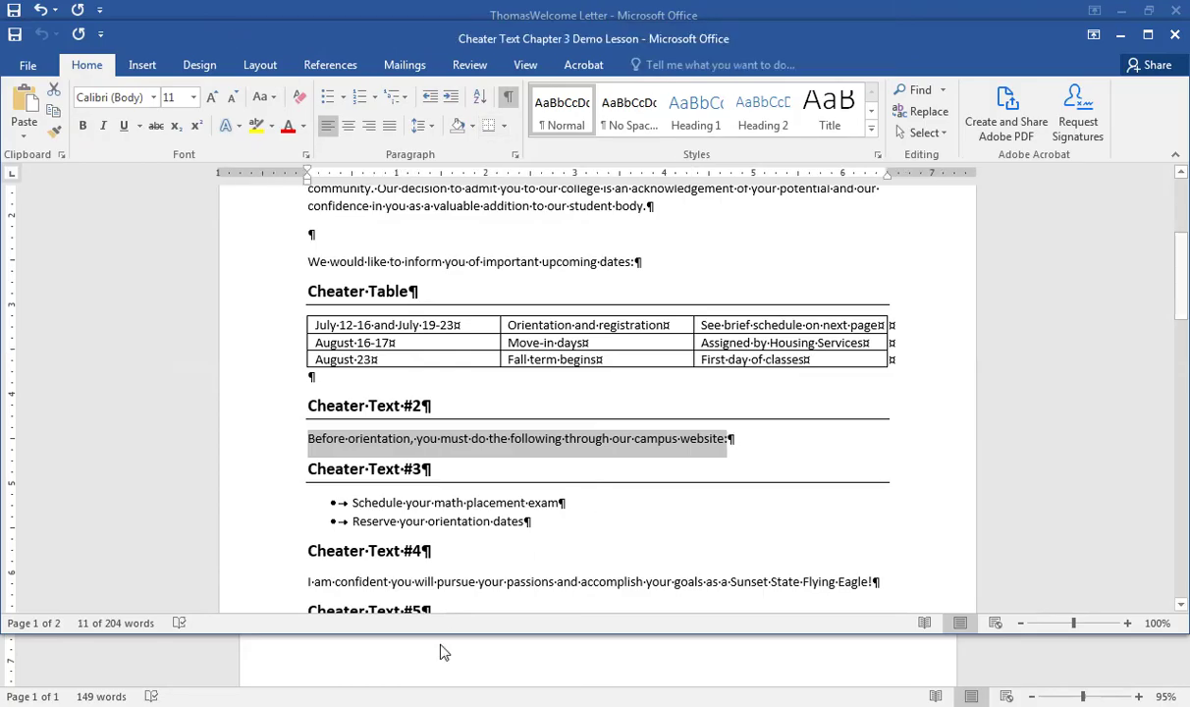
pyautogui.click(393, 705)
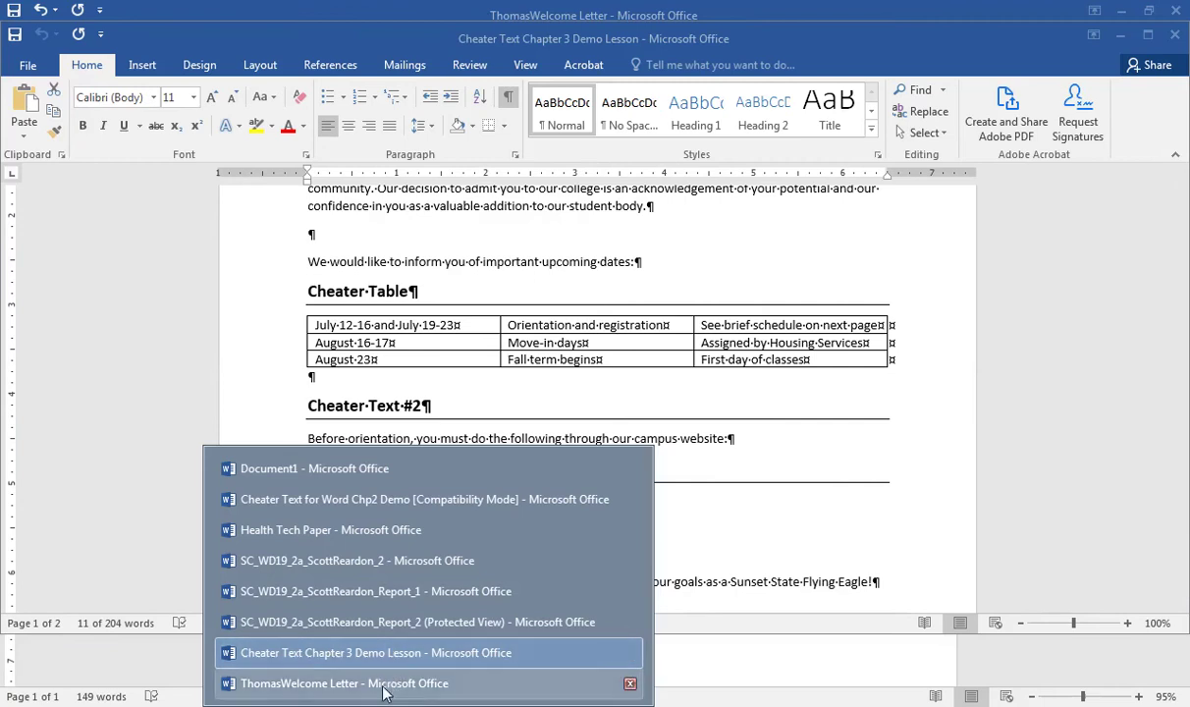
pyautogui.click(385, 684)
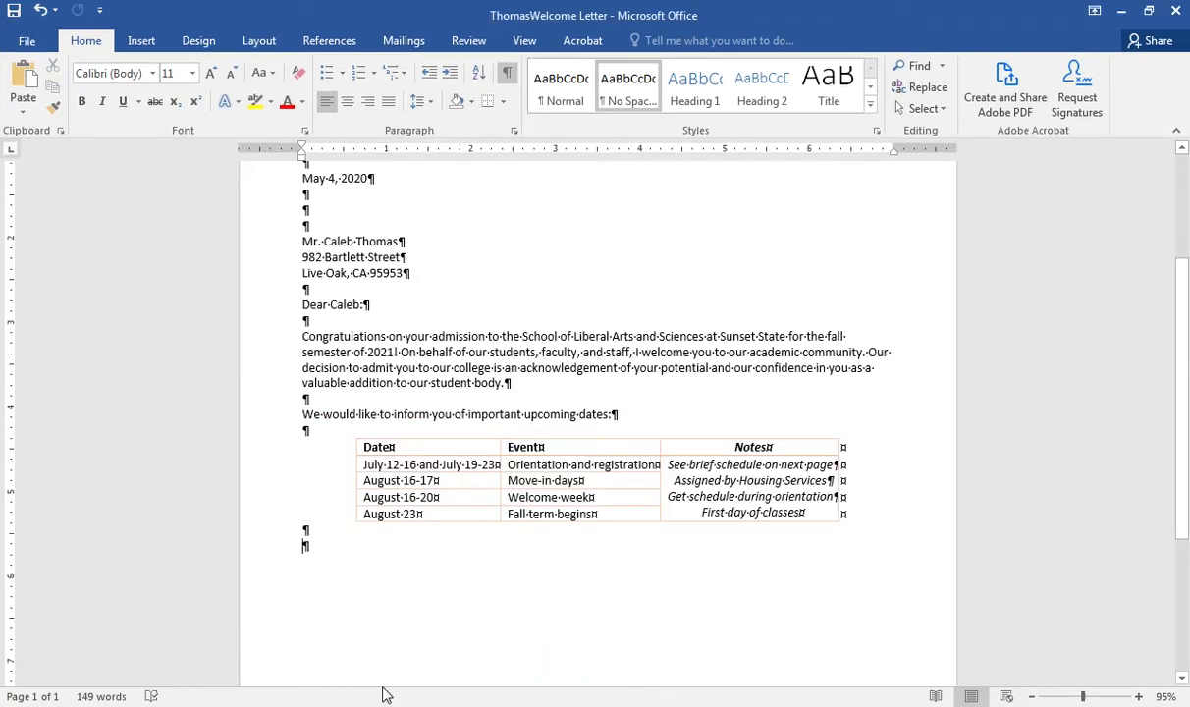
pyautogui.hotkey('ctrl', 'v')
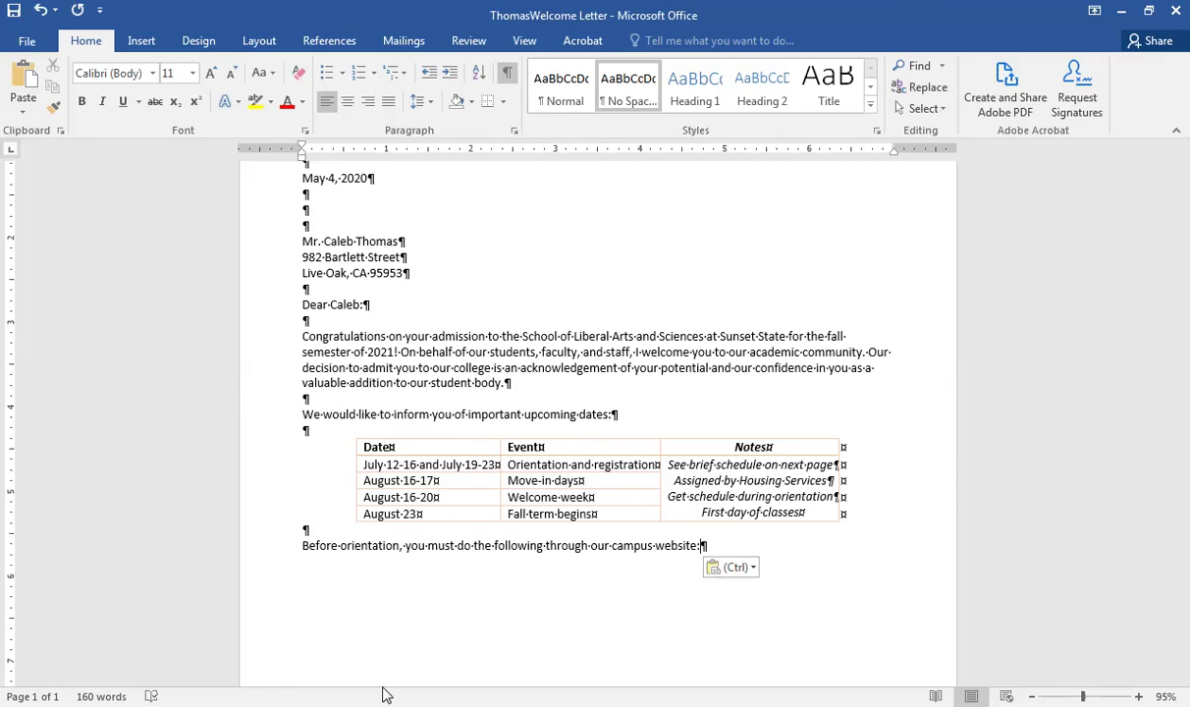
# Step: Start a bulleted list under the "Before orientation" sentence with the item "Complete a housing contract or housing exemption form"
pyautogui.press('Return')
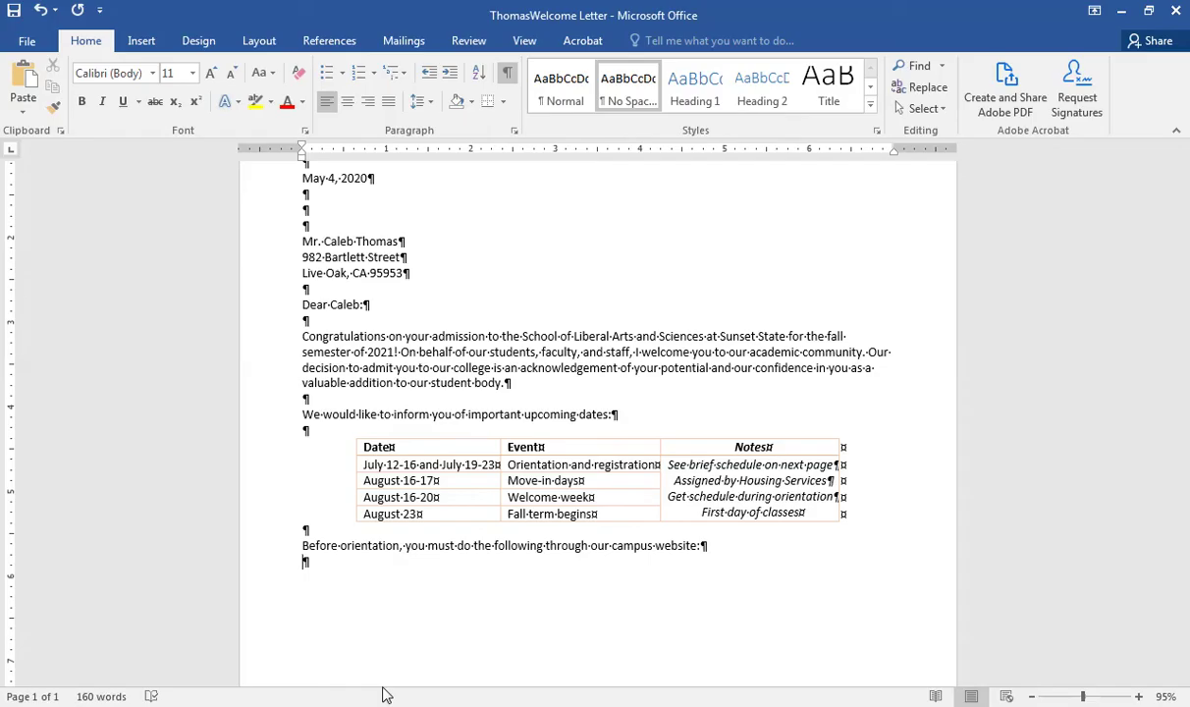
pyautogui.write('*')
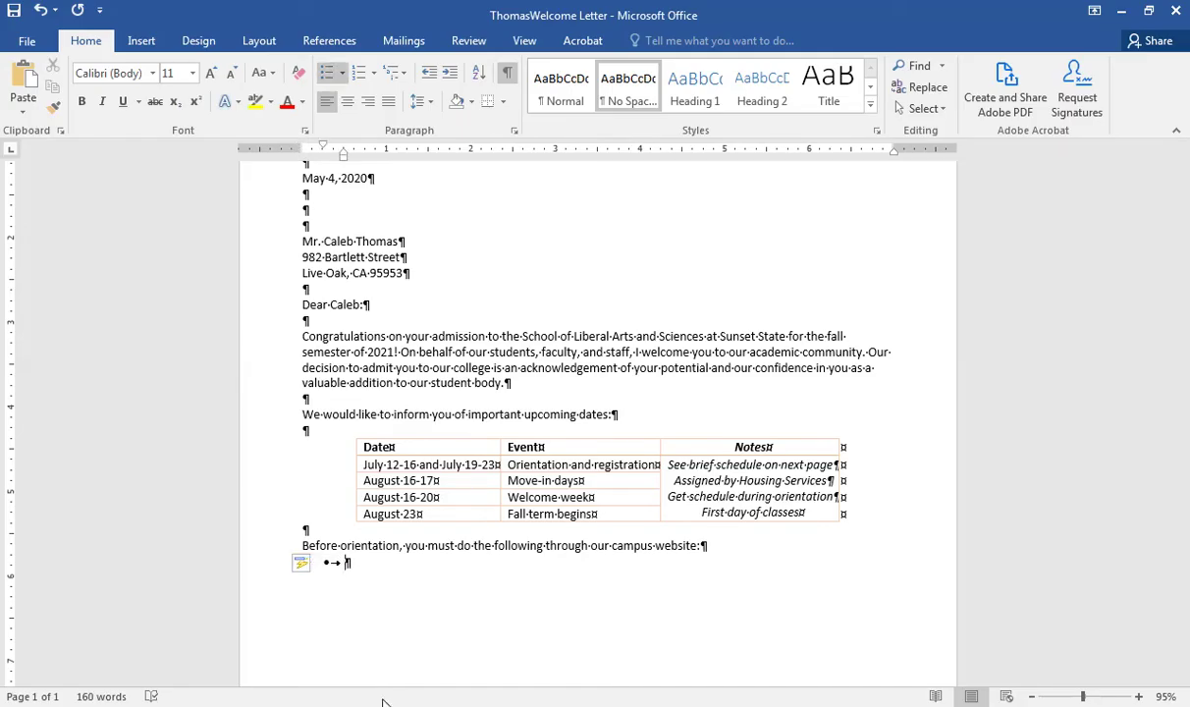
pyautogui.write(' Complete a housing contract or housing exemption form')
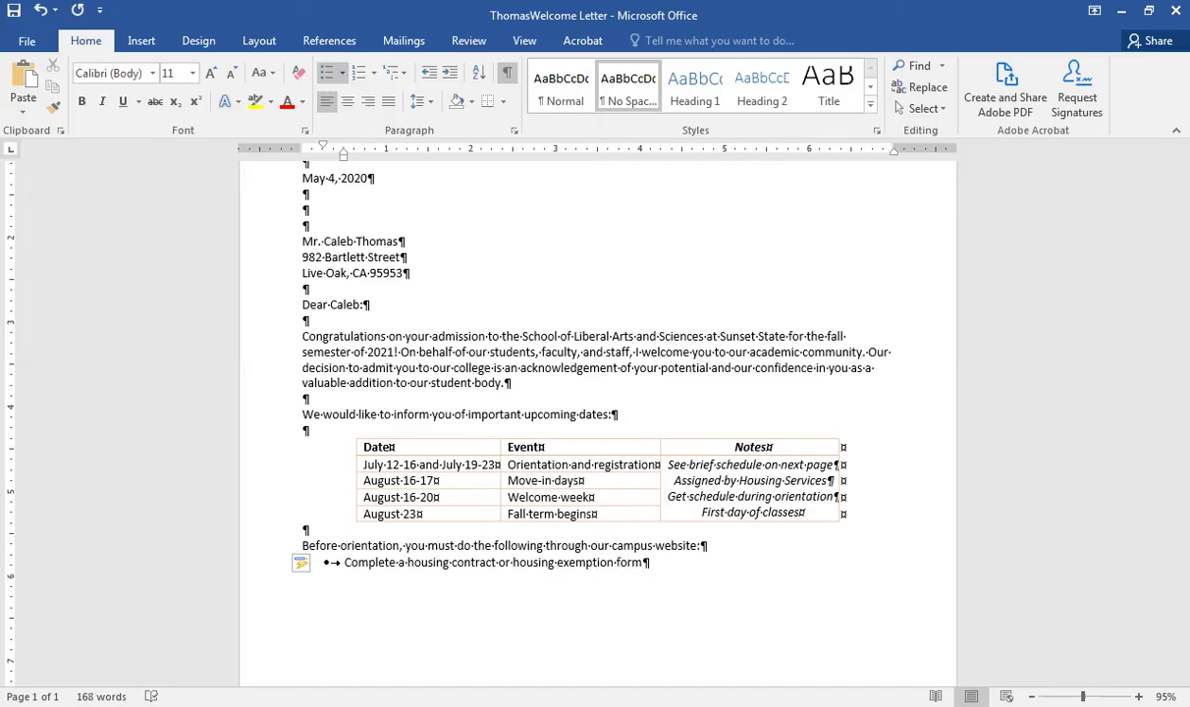
pyautogui.press('Return')
# Step: Copy the "Schedule your math placement exam" and "Reserve your orientation dates" bullets from Cheater Text #3 into the letter's list as text only, and end the list
pyautogui.moveTo(428, 706)
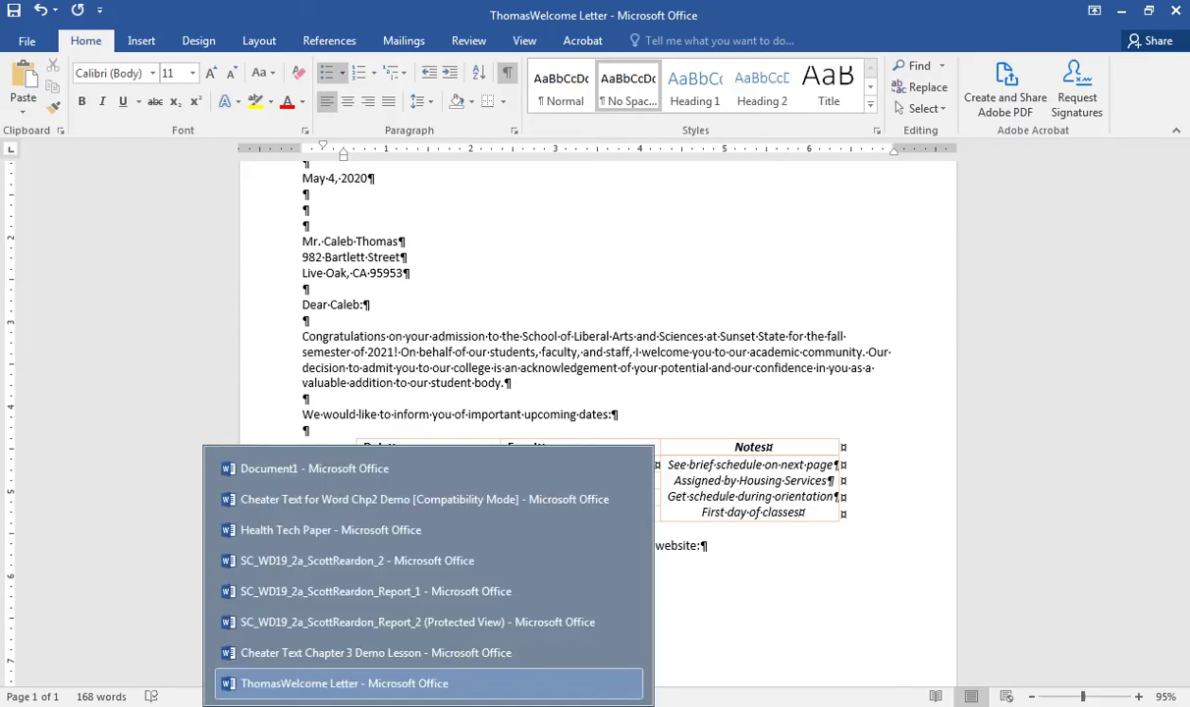
pyautogui.click(393, 652)
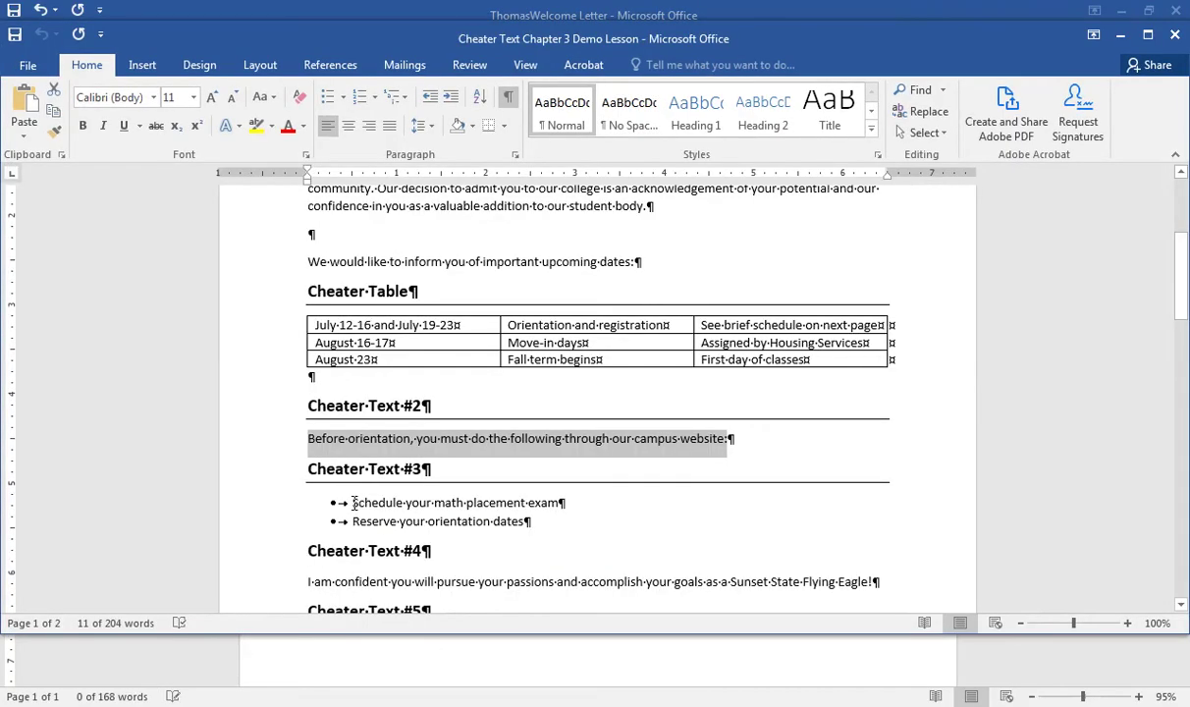
pyautogui.moveTo(354, 503); pyautogui.dragTo(523, 520)
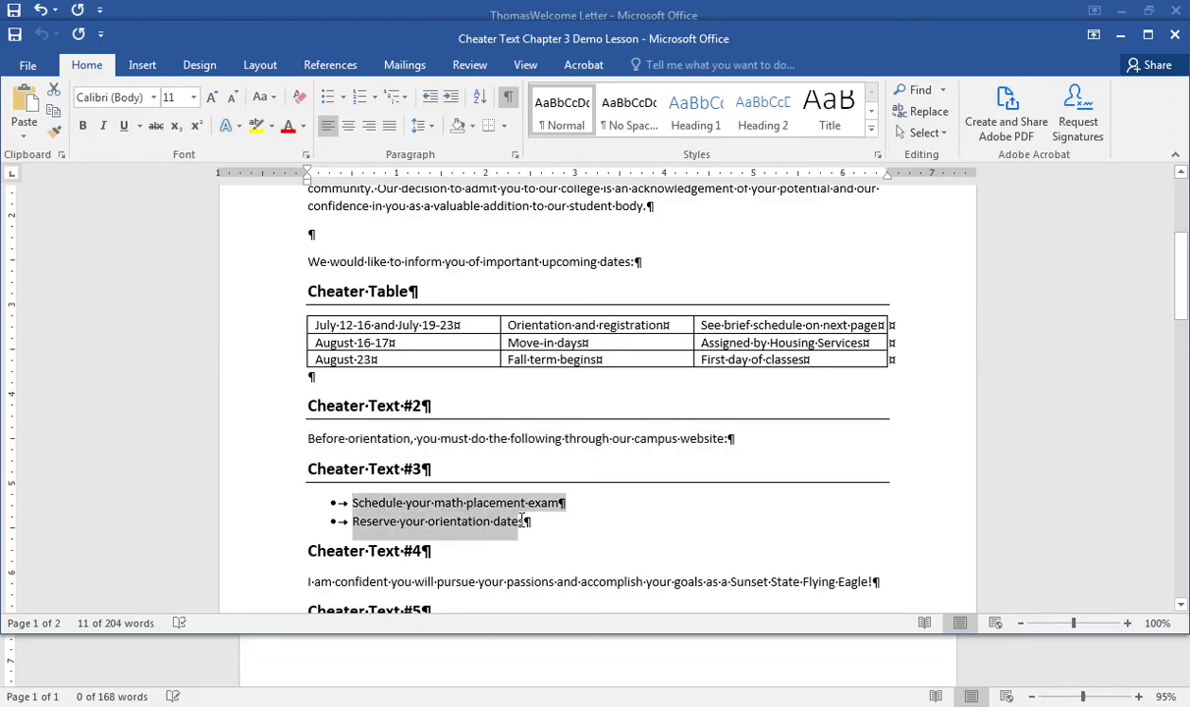
pyautogui.moveTo(525, 519); pyautogui.dragTo(523, 520)
pyautogui.hotkey('ctrl', 'c')
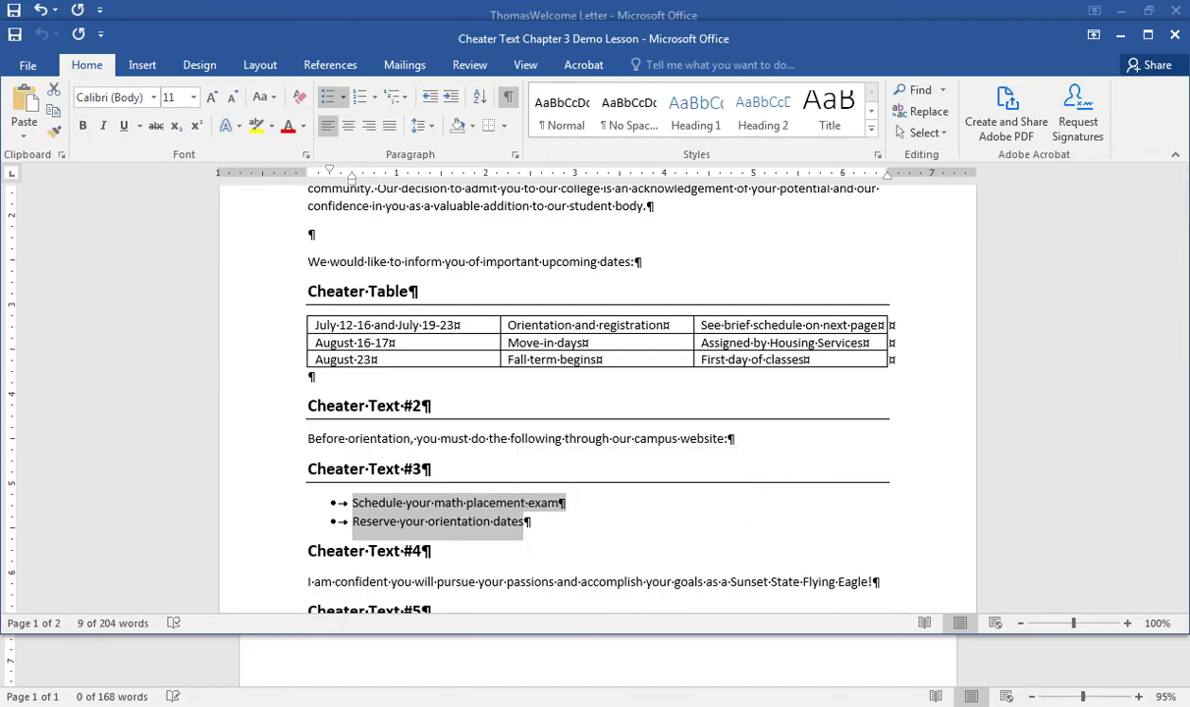
pyautogui.click(398, 679)
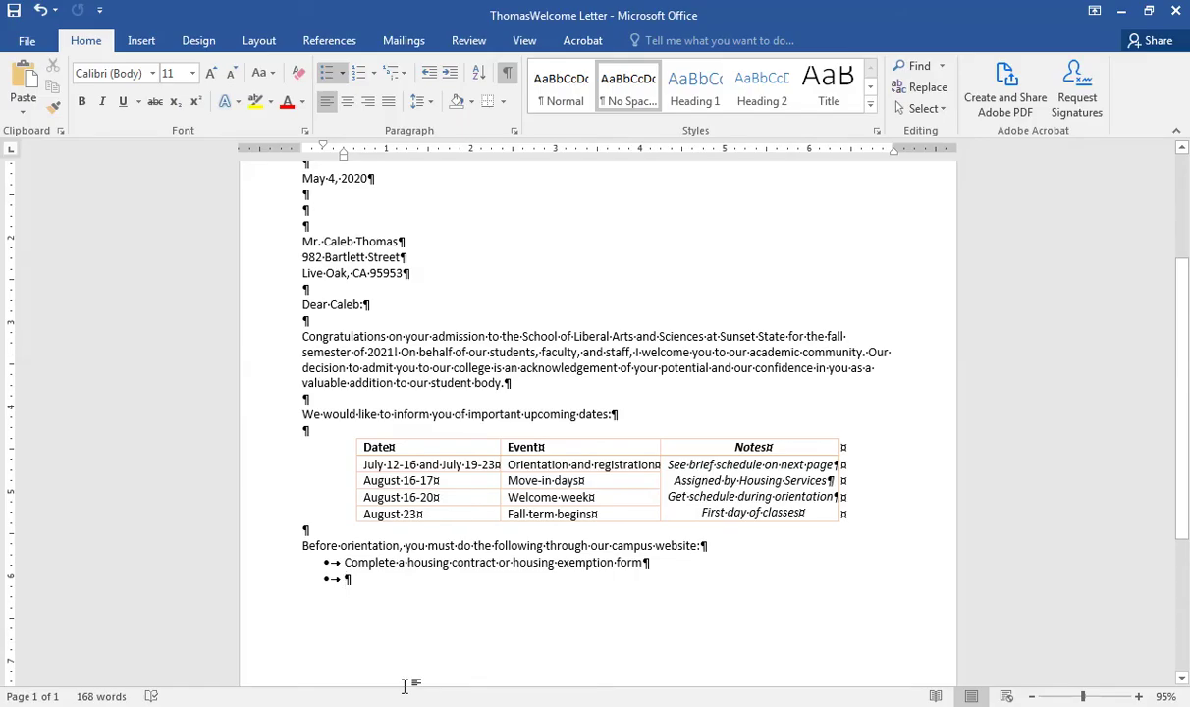
pyautogui.hotkey('ctrl', 'v')
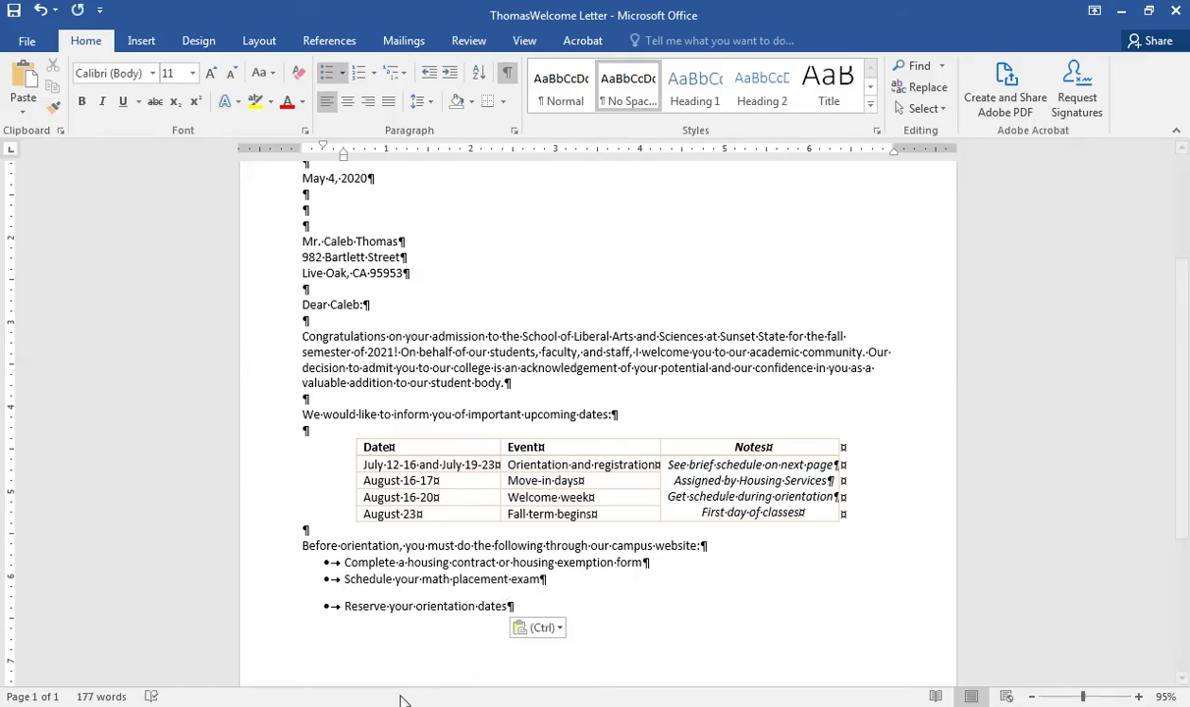
pyautogui.click(552, 630)
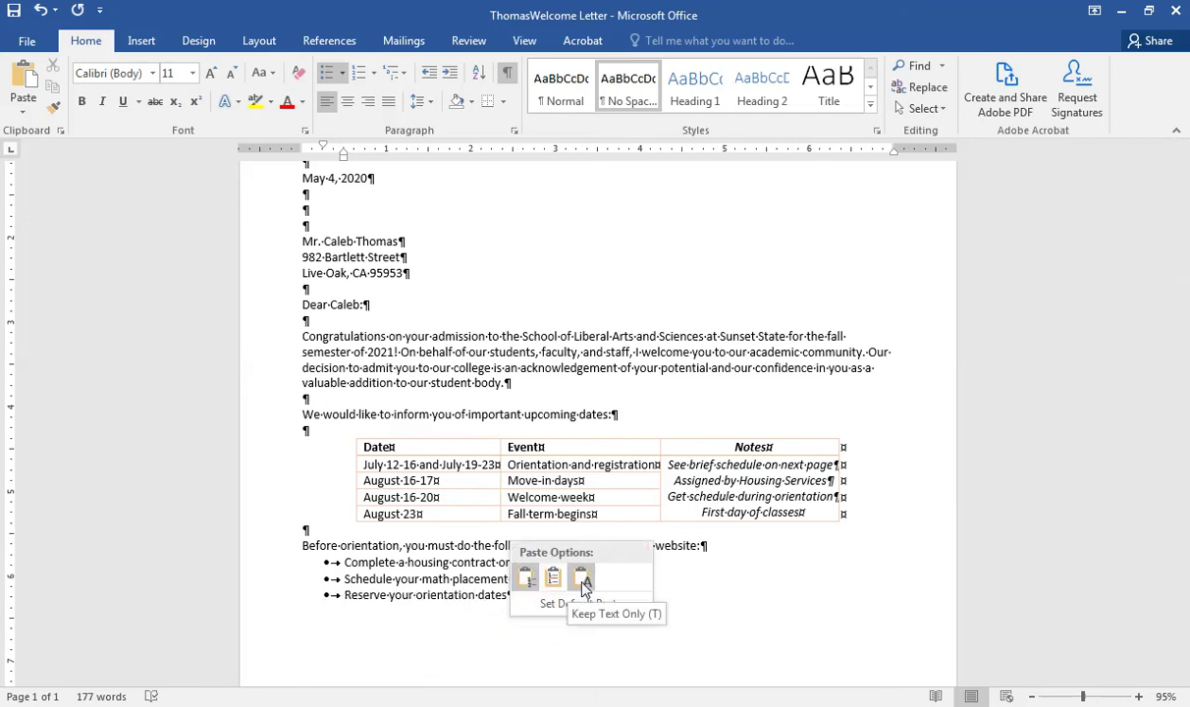
pyautogui.click(583, 579)
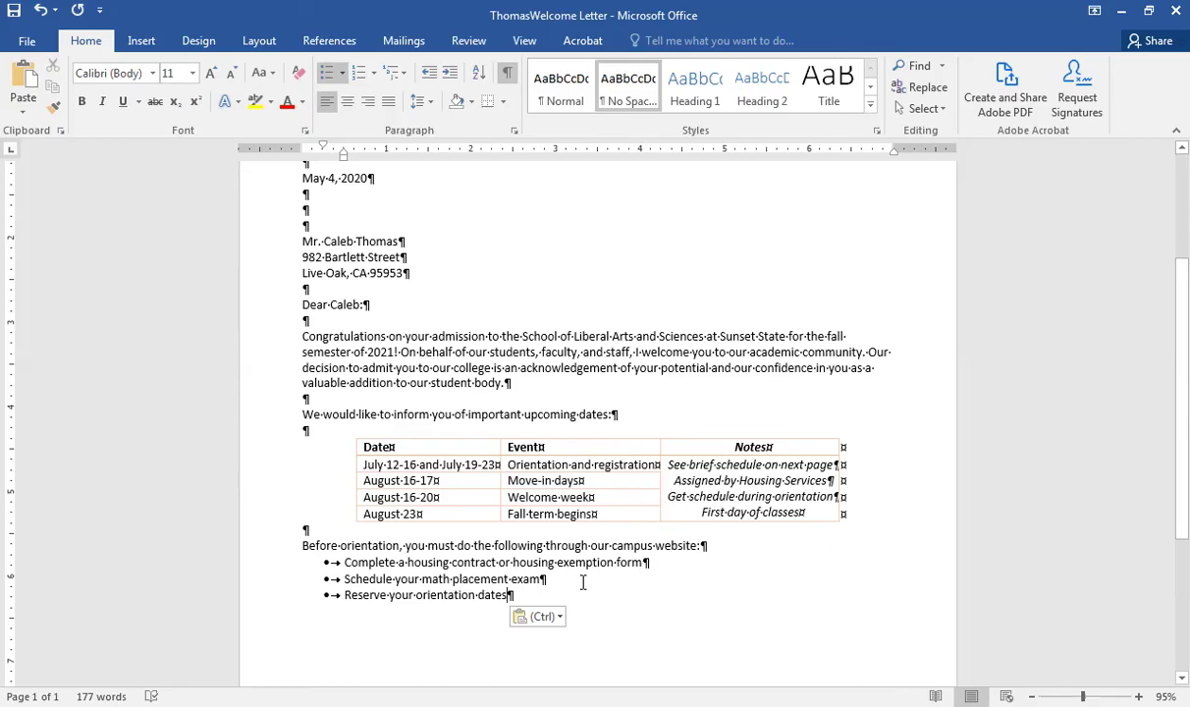
pyautogui.press('Return')
pyautogui.press('Return')
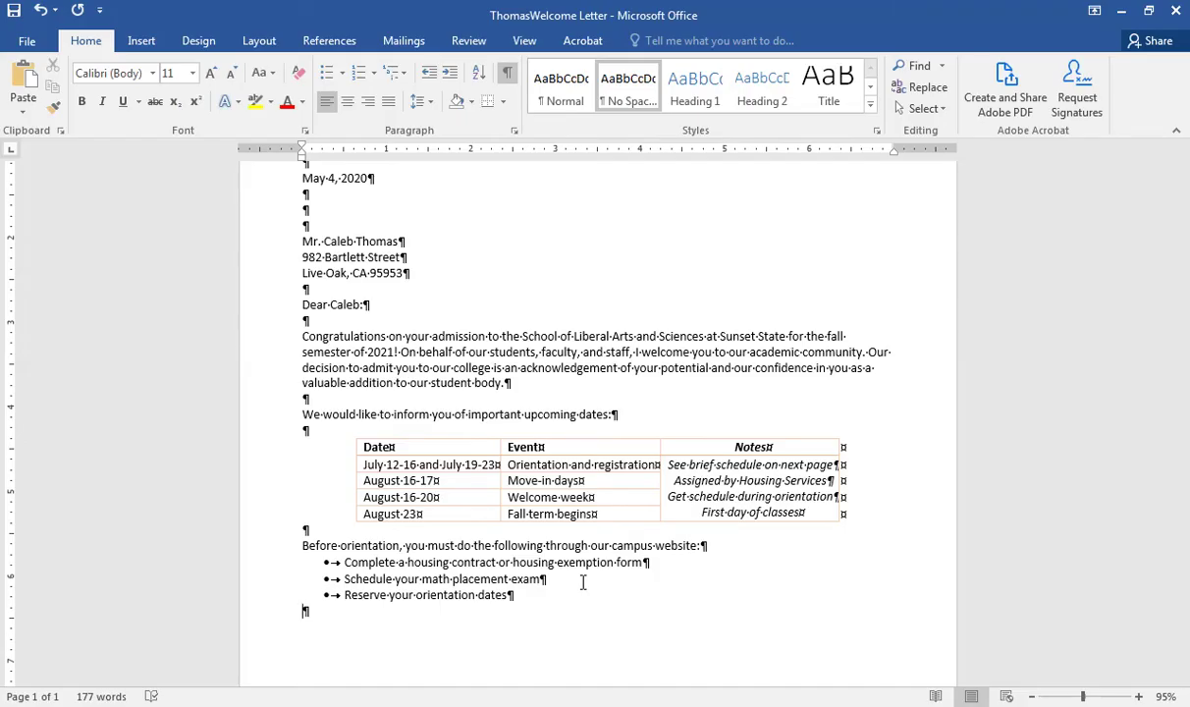
# Step: Copy the "I am confident" sentence from Cheater Text #4, paste it one blank line below the letter's bulleted list and add two new lines after it
pyautogui.press('Return')
pyautogui.click(428, 706)
pyautogui.click(390, 652)
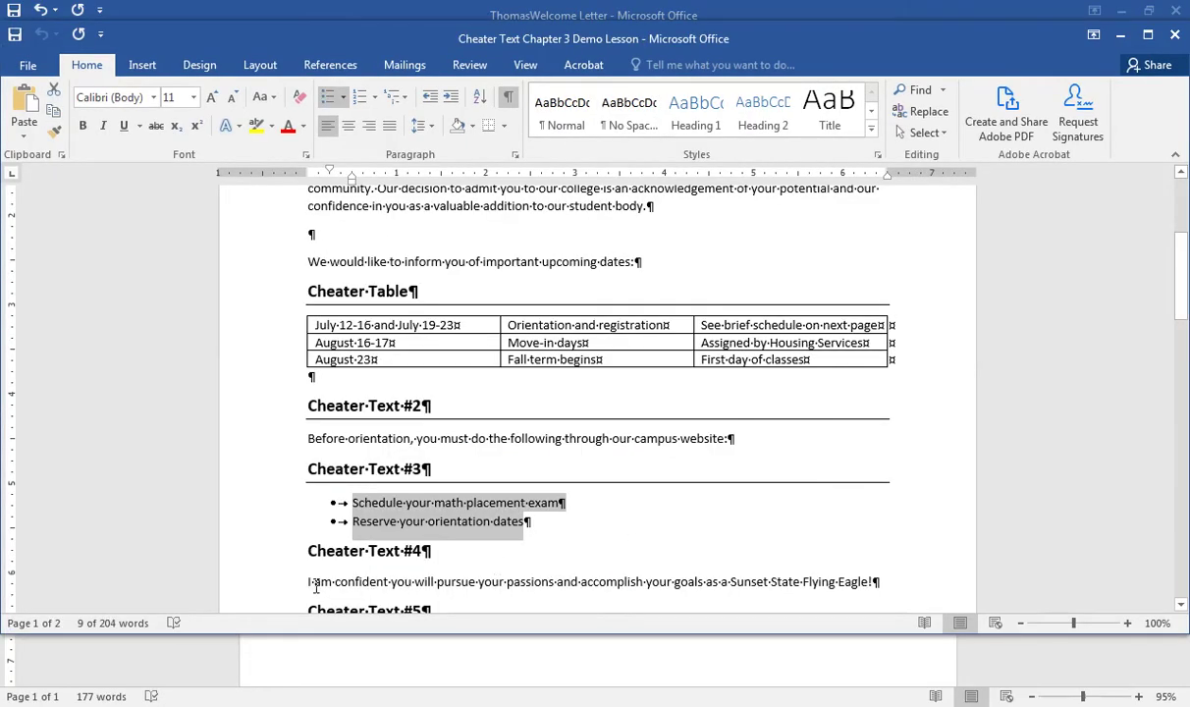
pyautogui.moveTo(309, 582); pyautogui.dragTo(877, 577)
pyautogui.hotkey('ctrl', 'c')
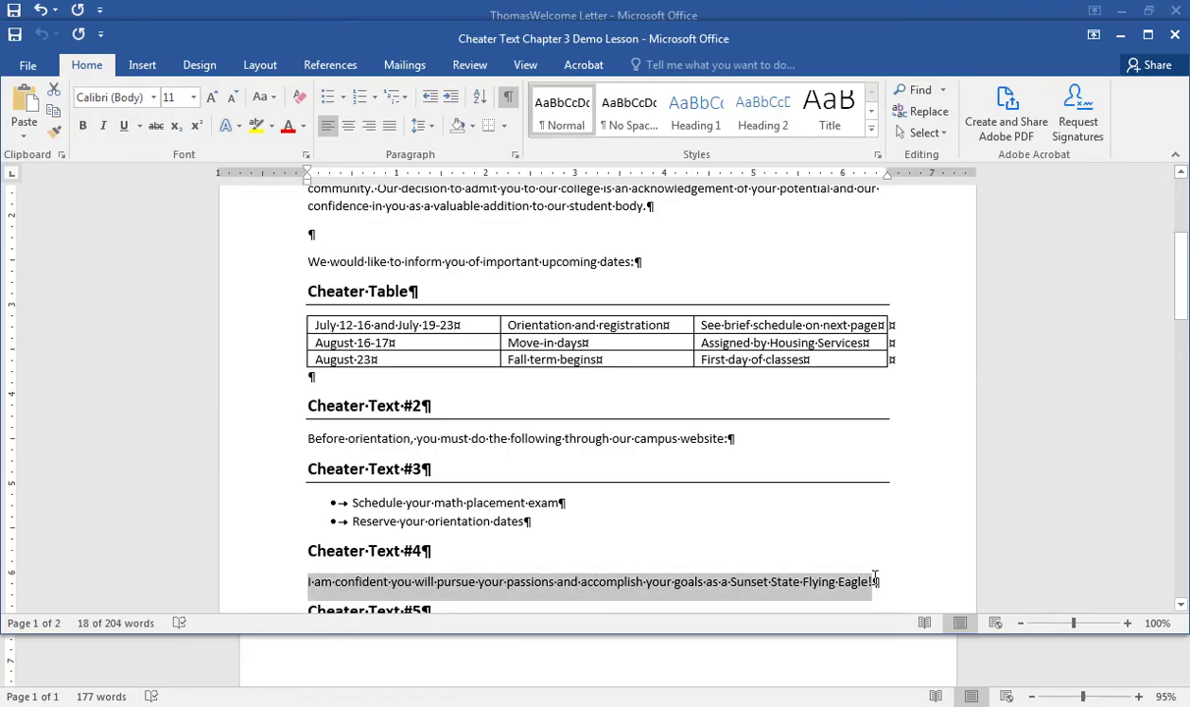
pyautogui.click(428, 705)
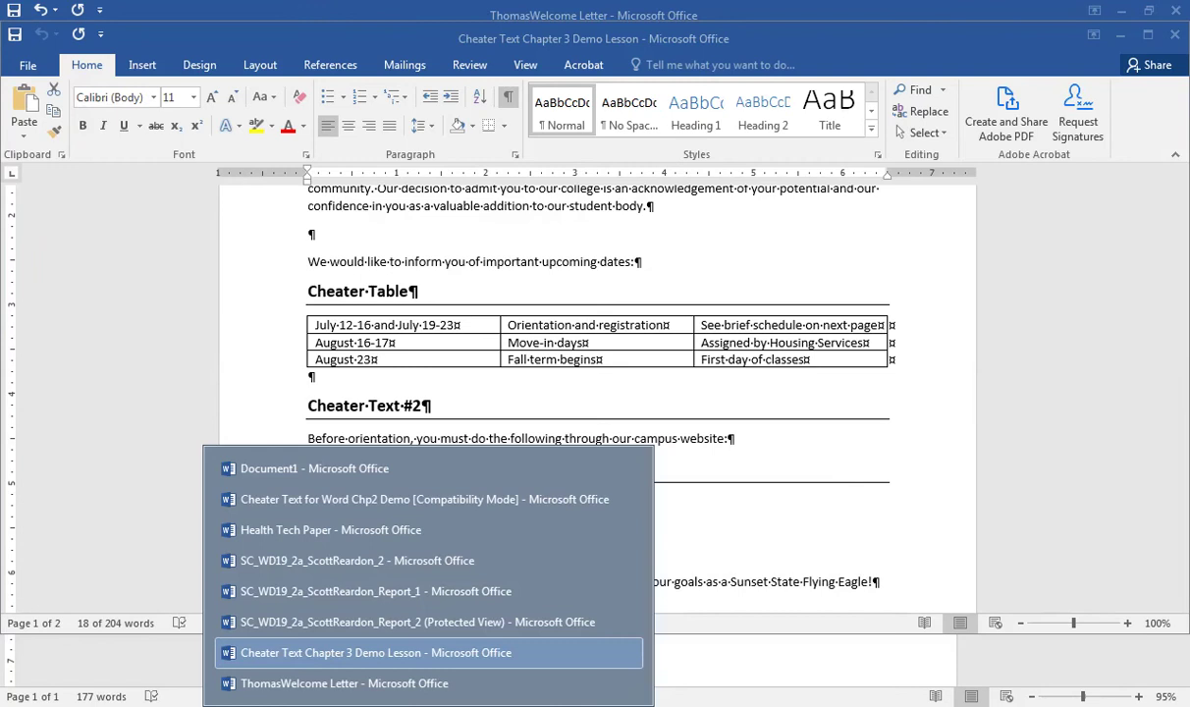
pyautogui.click(398, 686)
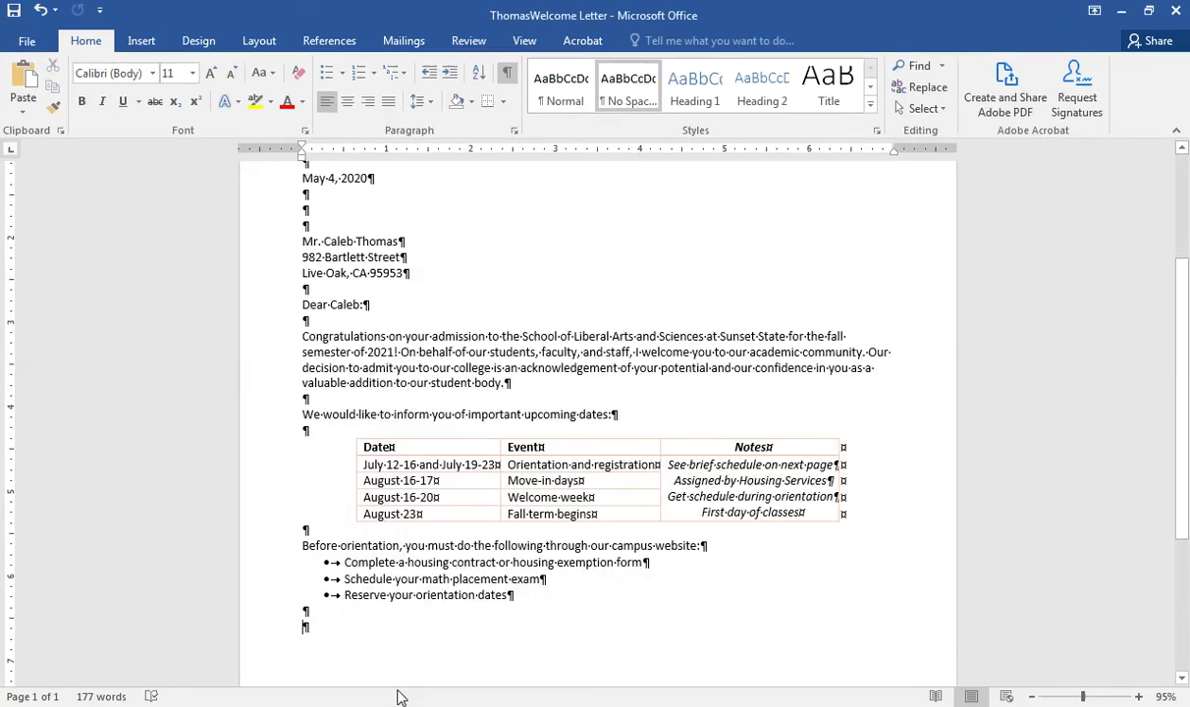
pyautogui.hotkey('ctrl', 'v')
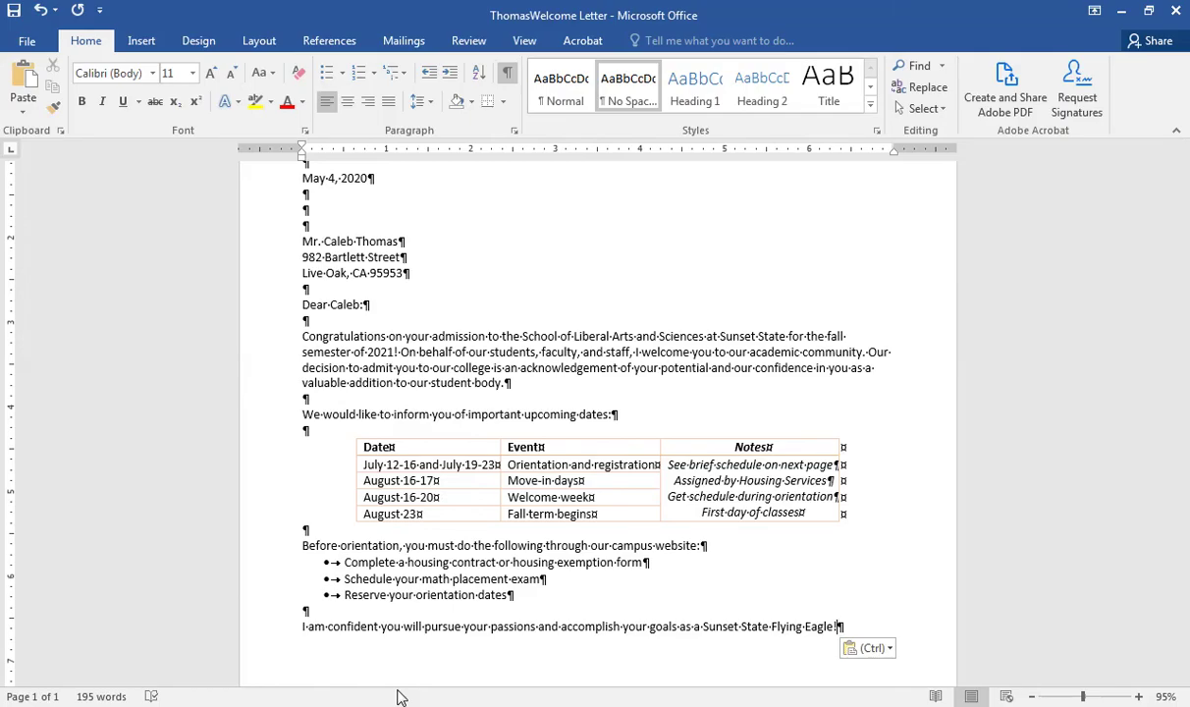
pyautogui.press('Return')
pyautogui.press('Return')
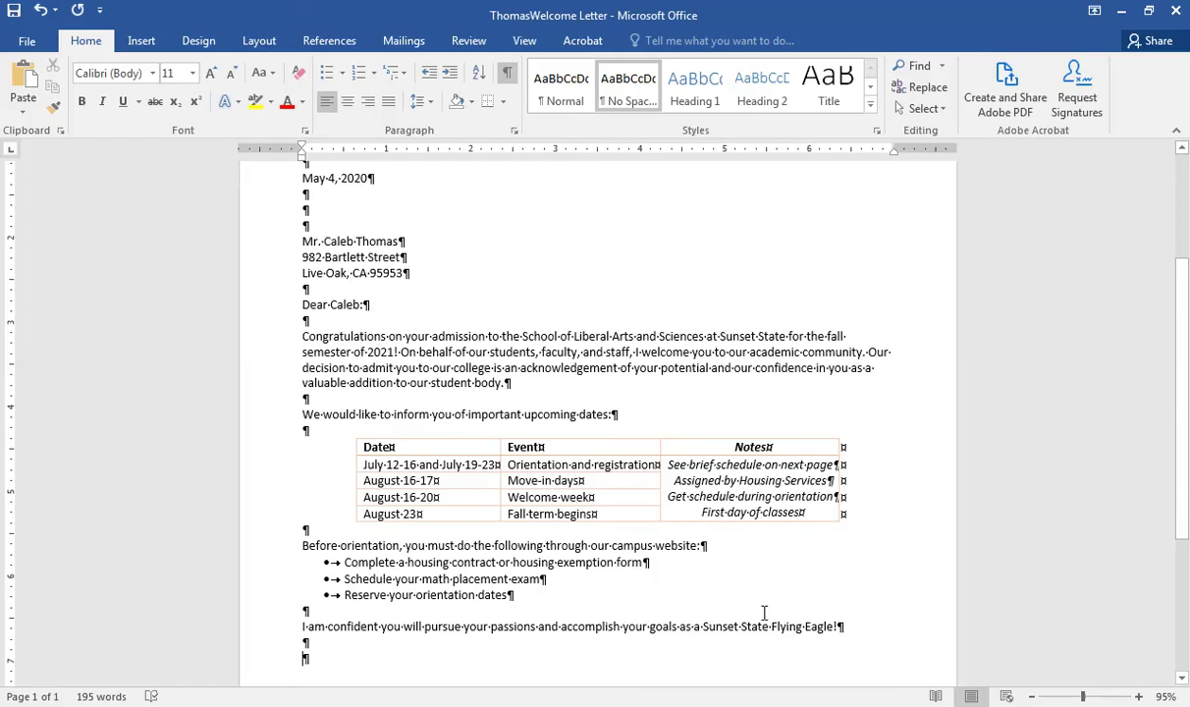
# Step: Close the letter with "Sincerely," three blank lines, the signer's full name and the title "Director of Admissions" on the line below
pyautogui.moveTo(1181, 481); pyautogui.dragTo(1183, 530)
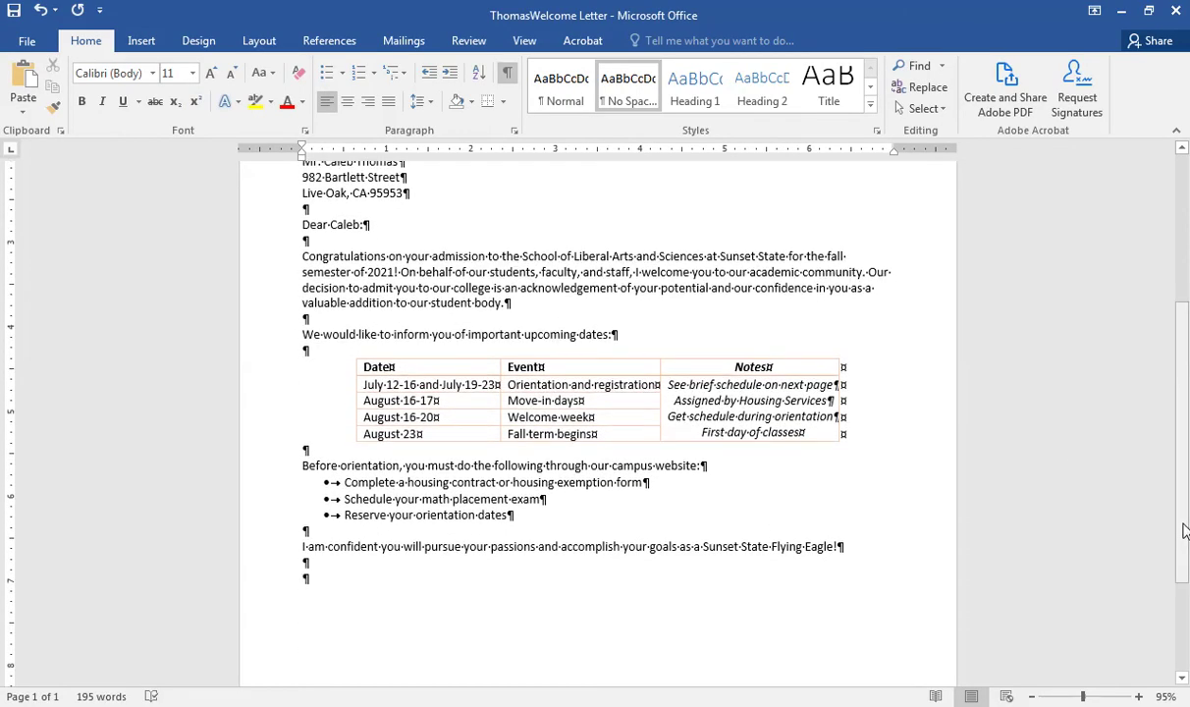
pyautogui.write('Sincerely,')
pyautogui.press('Return')
pyautogui.press('Return')
pyautogui.press('Return')
pyautogui.press('Return')
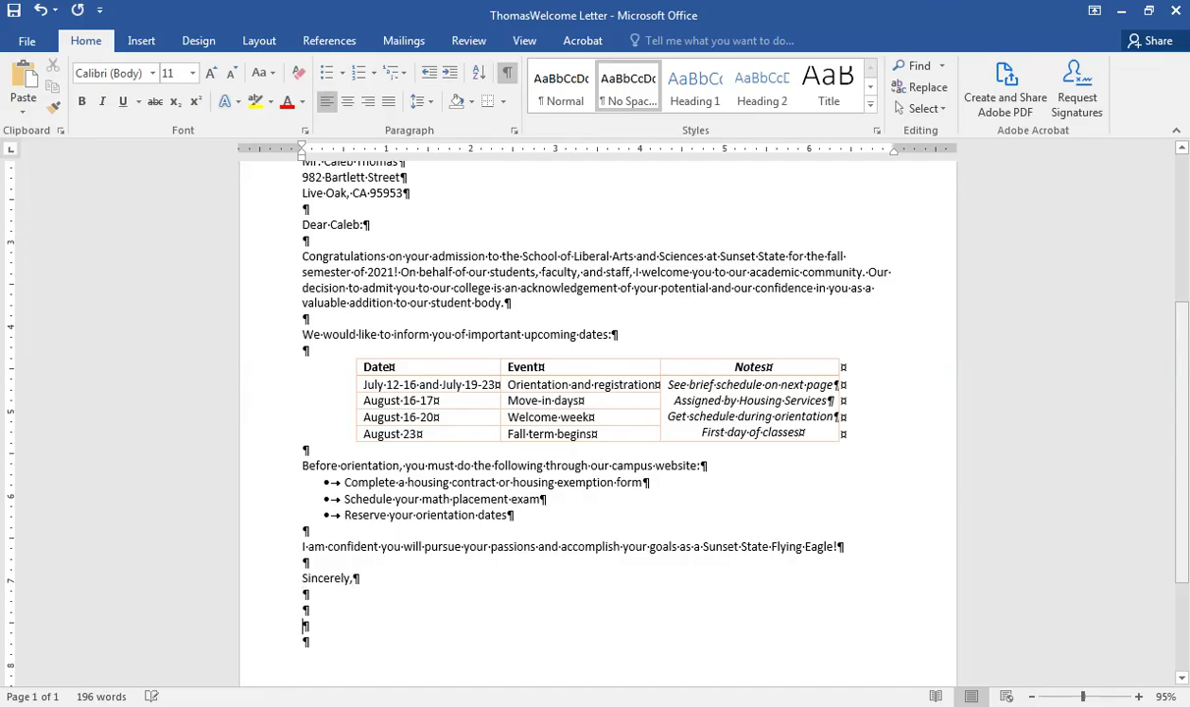
pyautogui.write('Lucy R. Song')
pyautogui.press('Return')
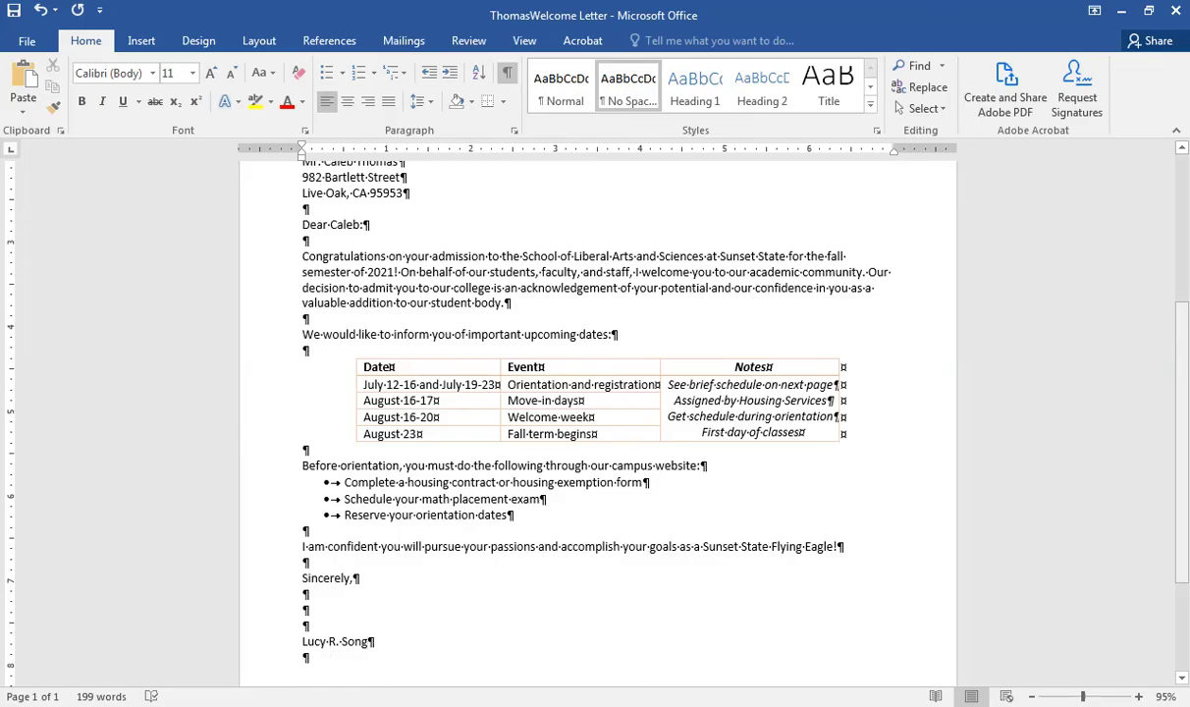
pyautogui.write('Director of Admissions')
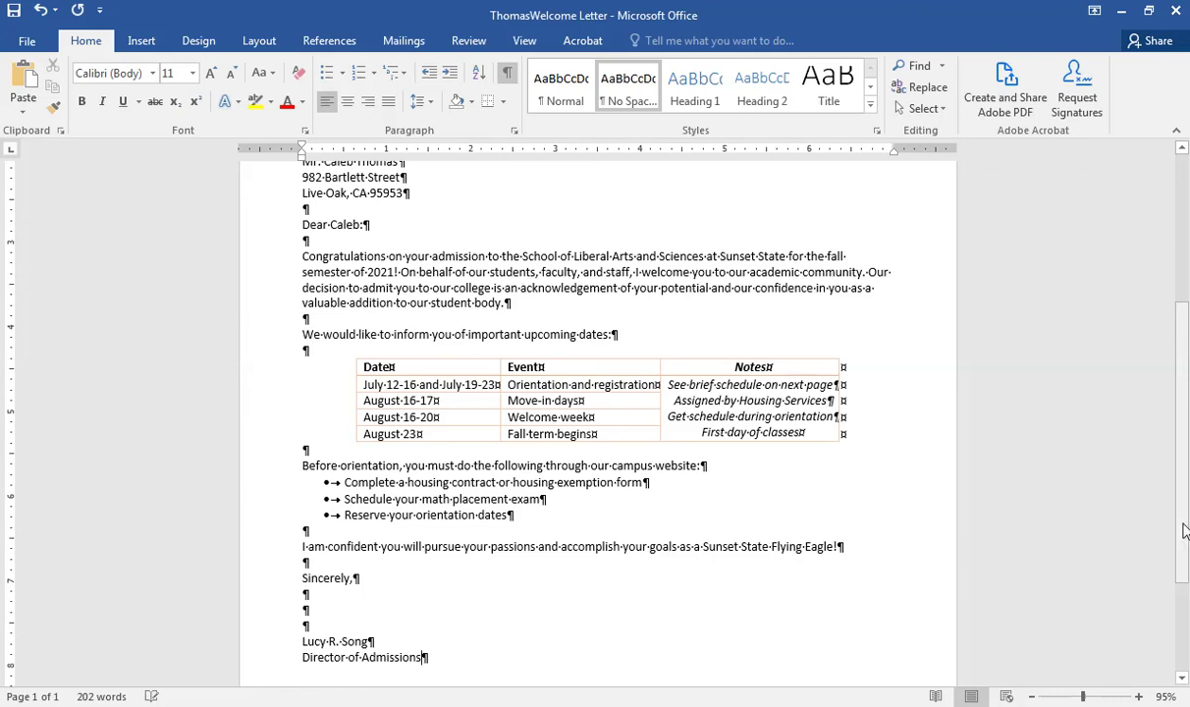
# Step: Insert a page break after the signature block and save the letter
pyautogui.hotkey('ctrl', 'Return')
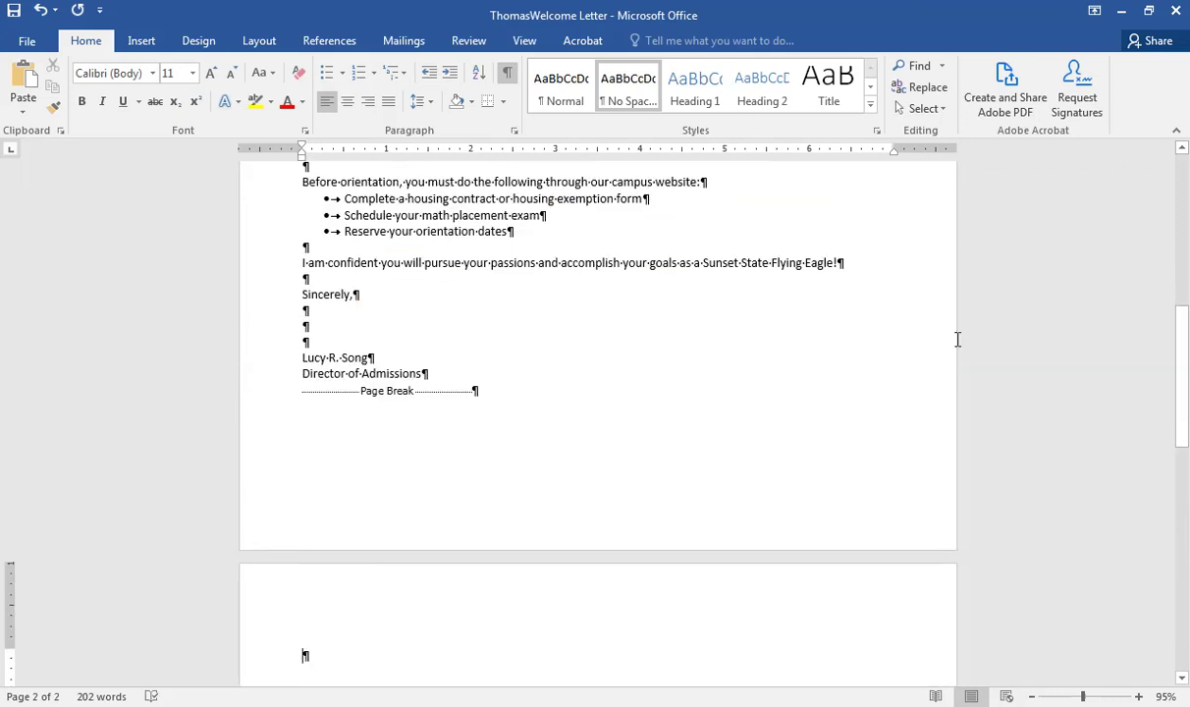
pyautogui.click(14, 10)
# Step: Format the empty first paragraph of page 2 as centered, bold, 36 pt and dark orange
pyautogui.hotkey('ctrl', 'e')
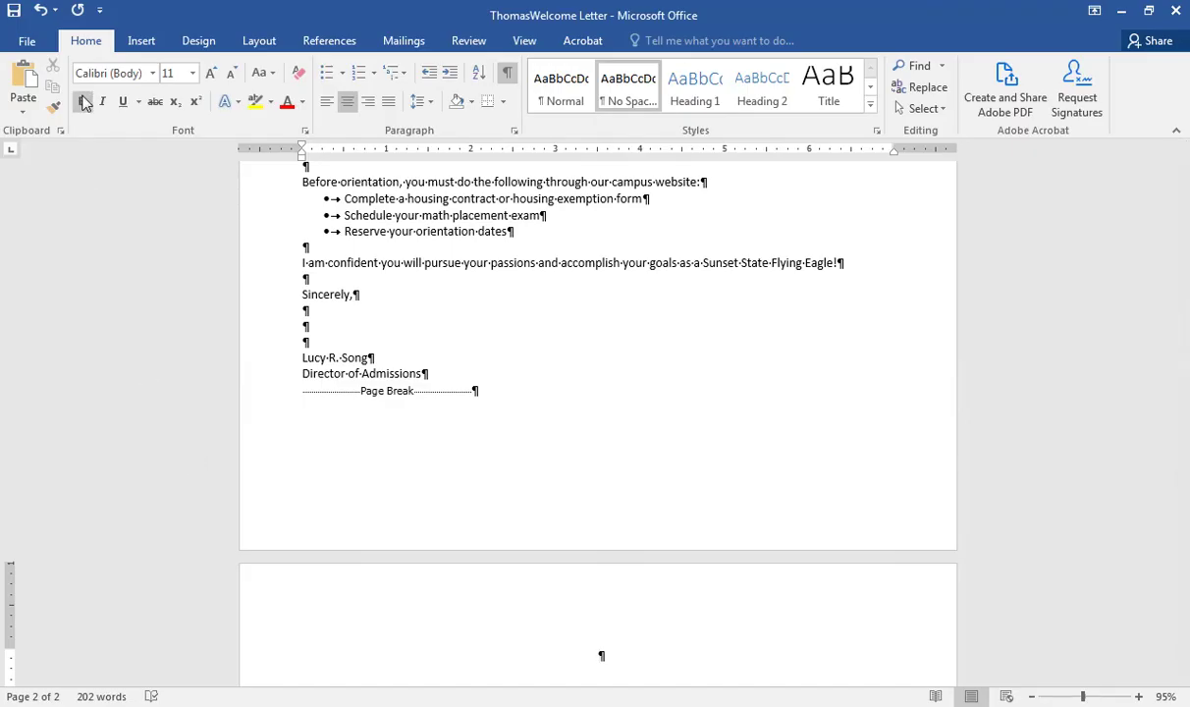
pyautogui.click(193, 74)
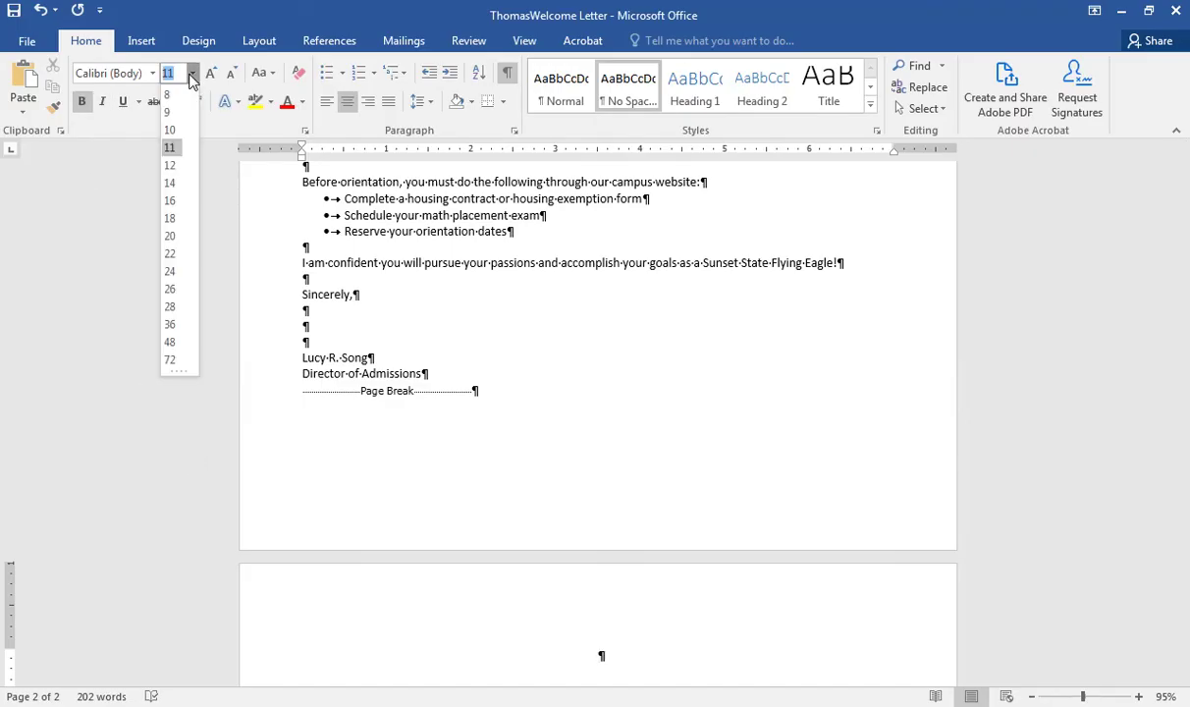
pyautogui.click(169, 327)
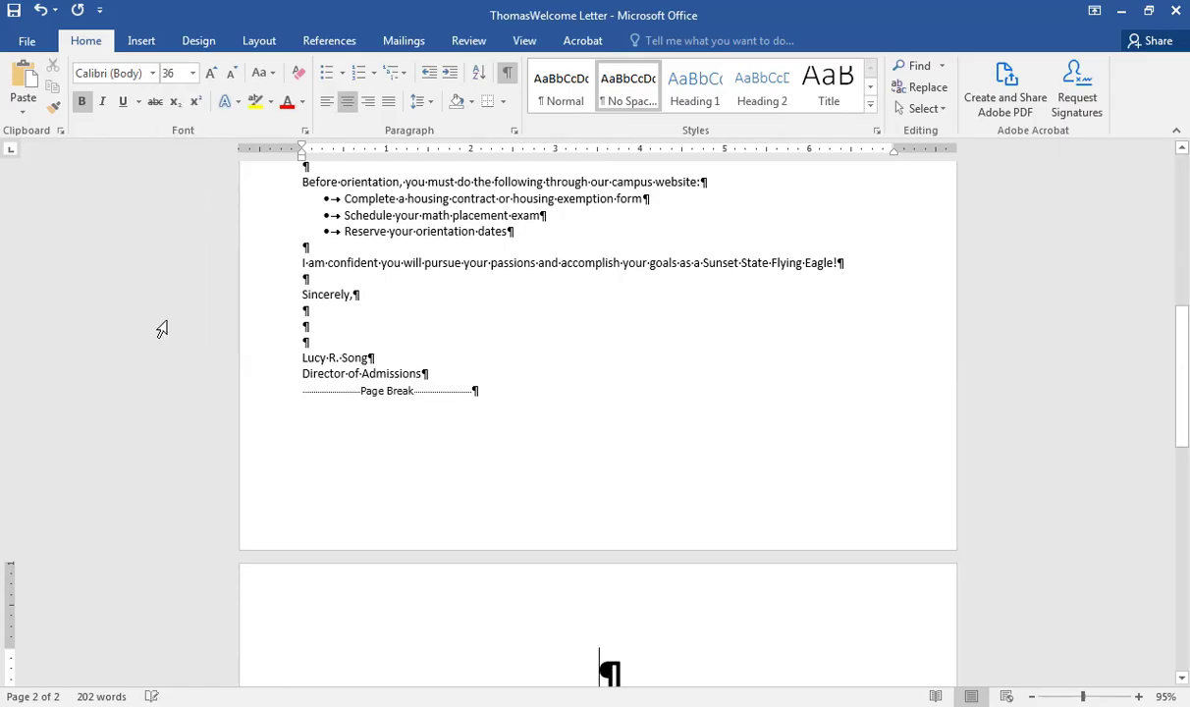
pyautogui.click(303, 102)
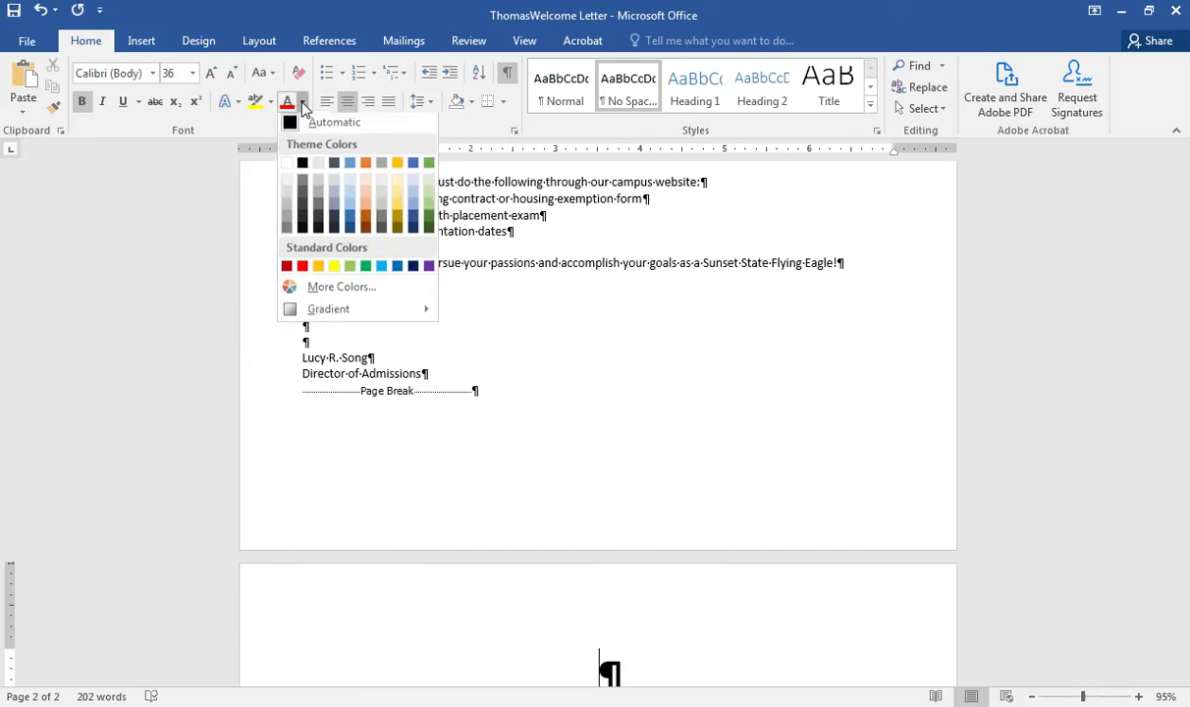
pyautogui.click(365, 221)
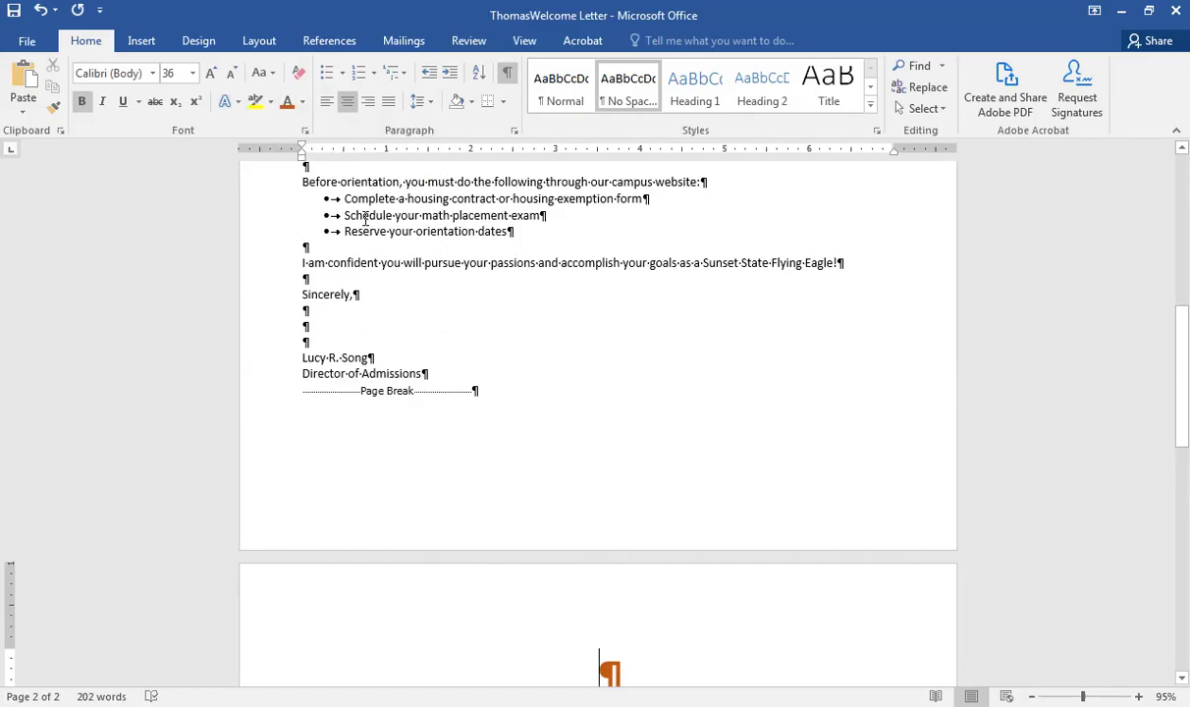
# Step: Enter the page 2 title on two lines: "Orientation and Registration" and "Student Schedule"
pyautogui.write('Or')
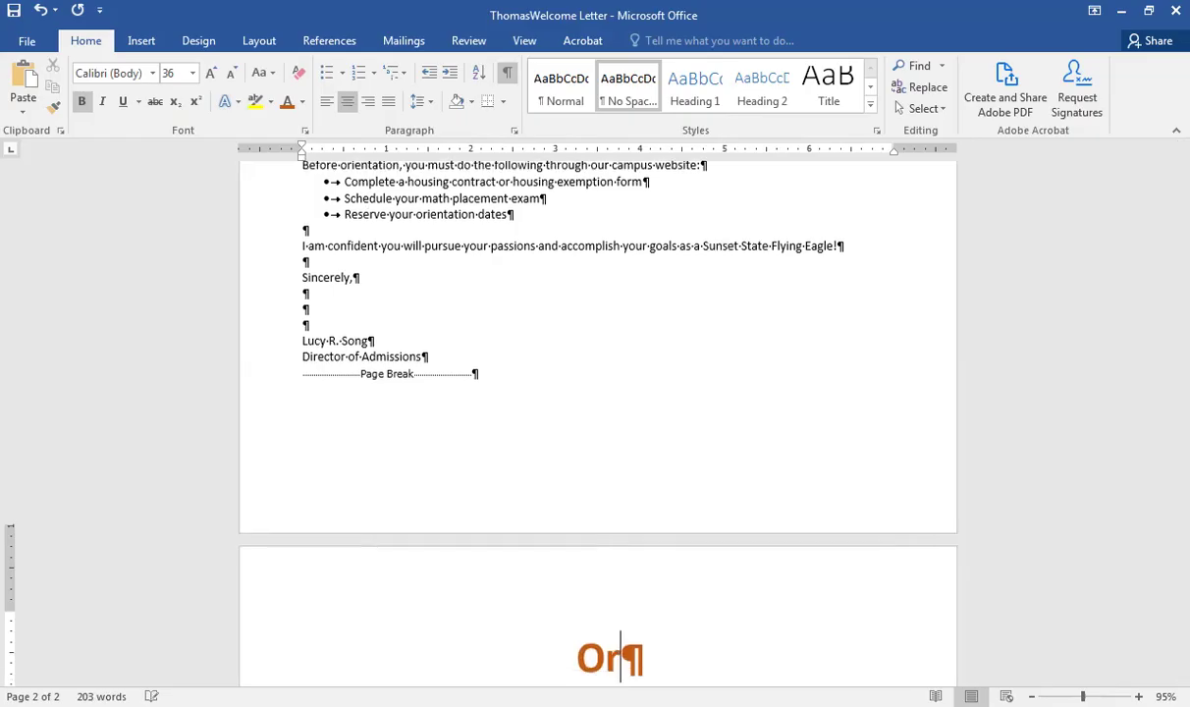
pyautogui.write('ientation ')
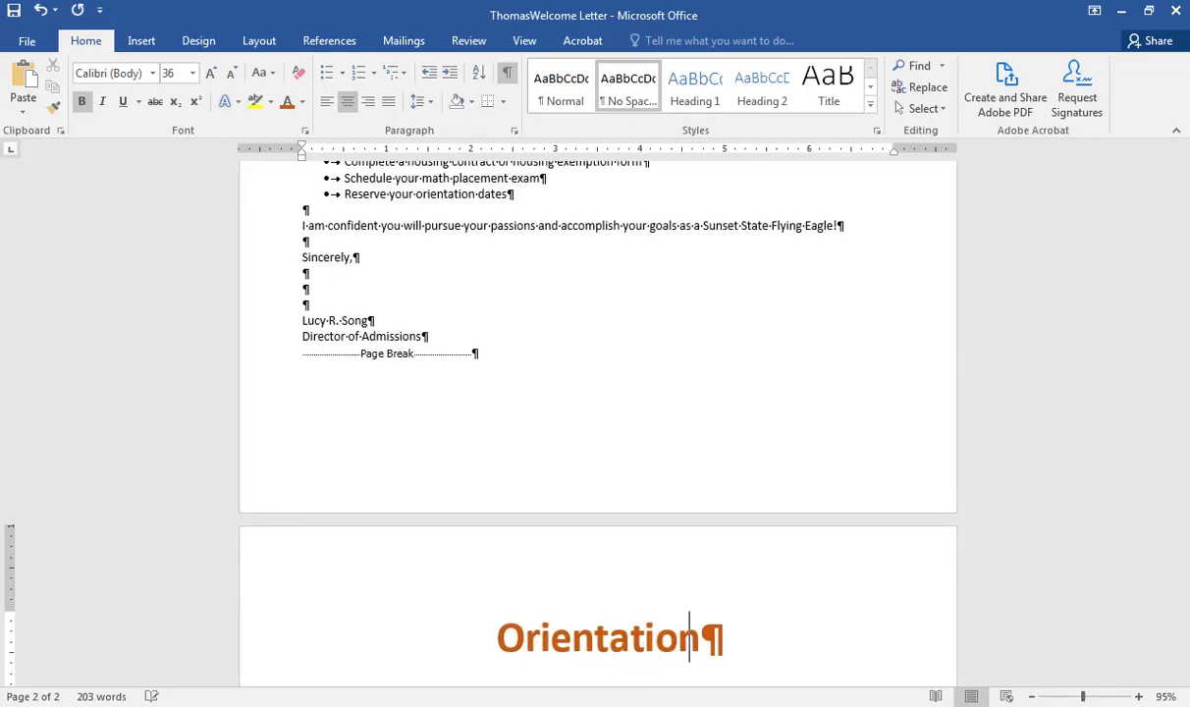
pyautogui.write('and Regist')
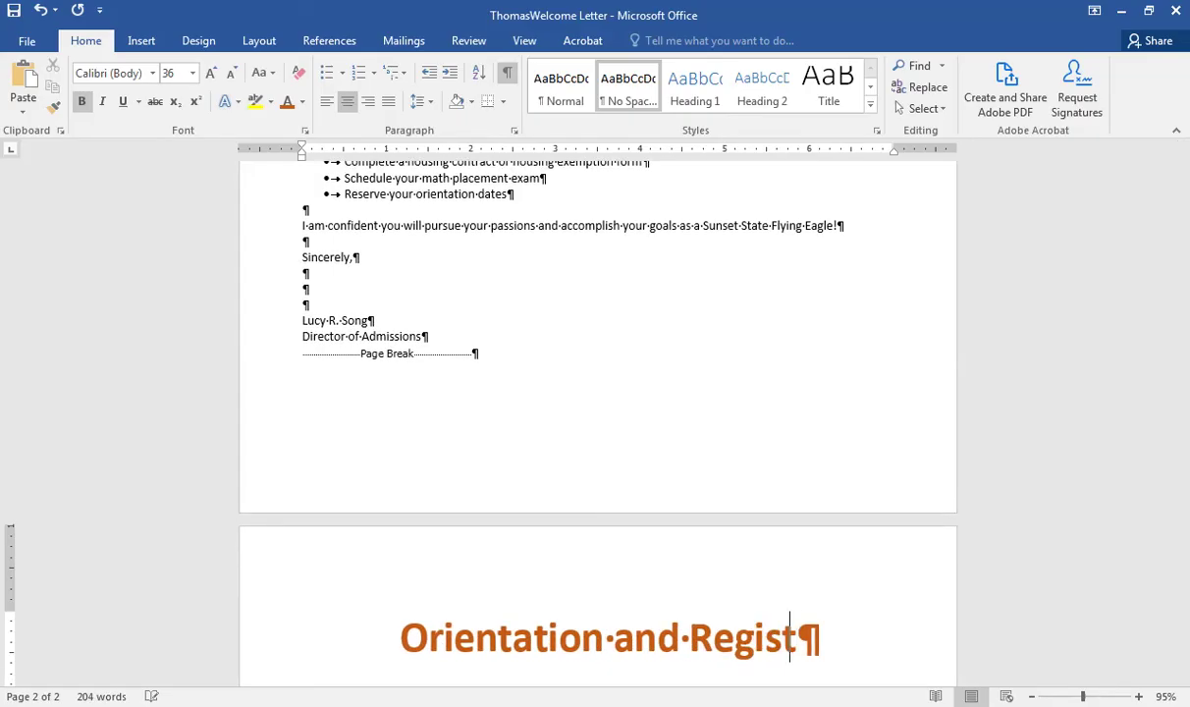
pyautogui.write('ration')
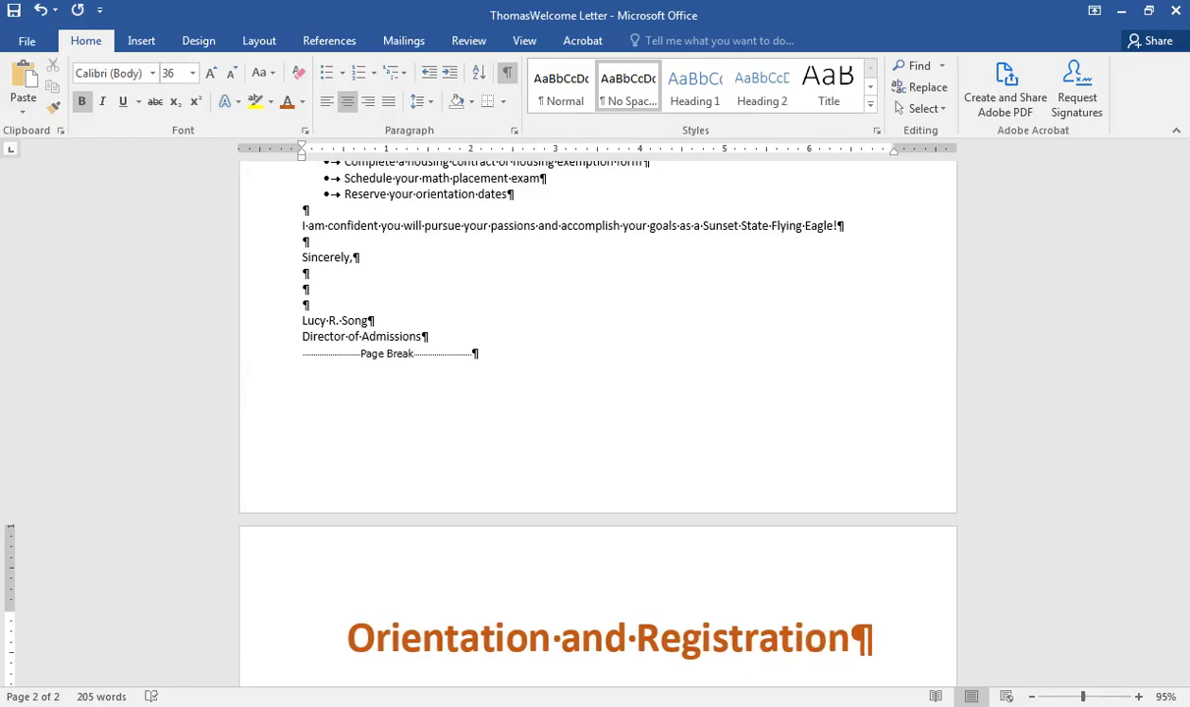
pyautogui.press('Return')
pyautogui.write('Student Sche')
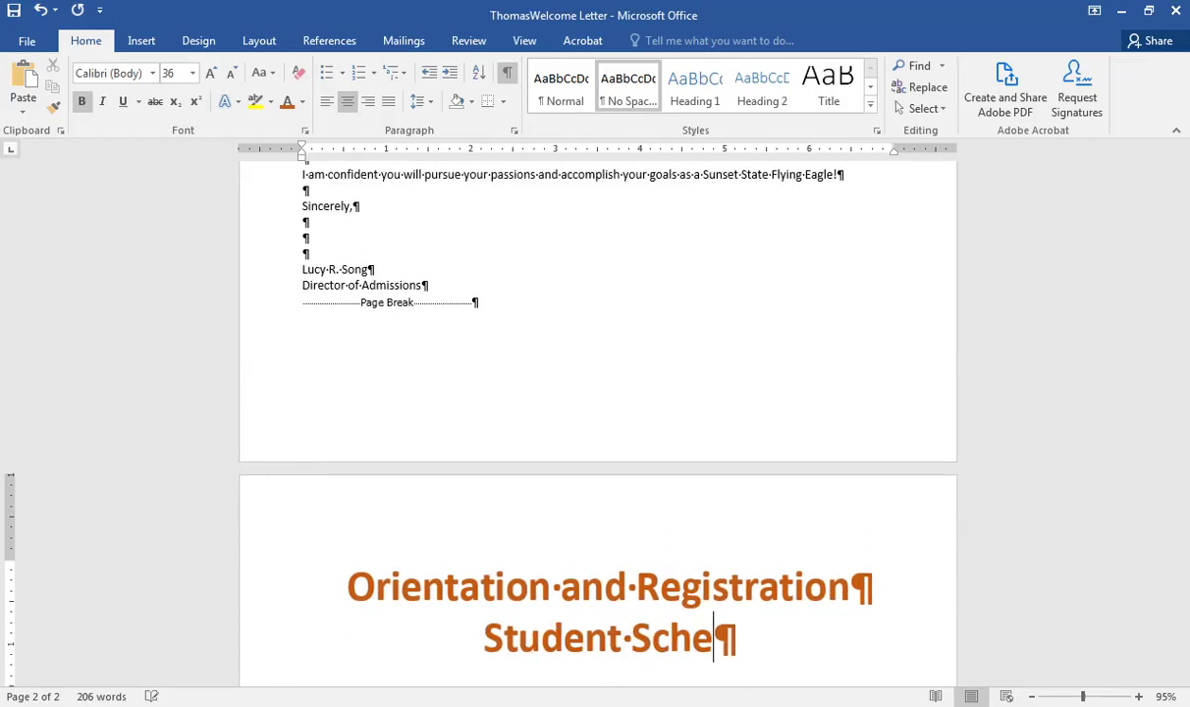
pyautogui.write('dule')
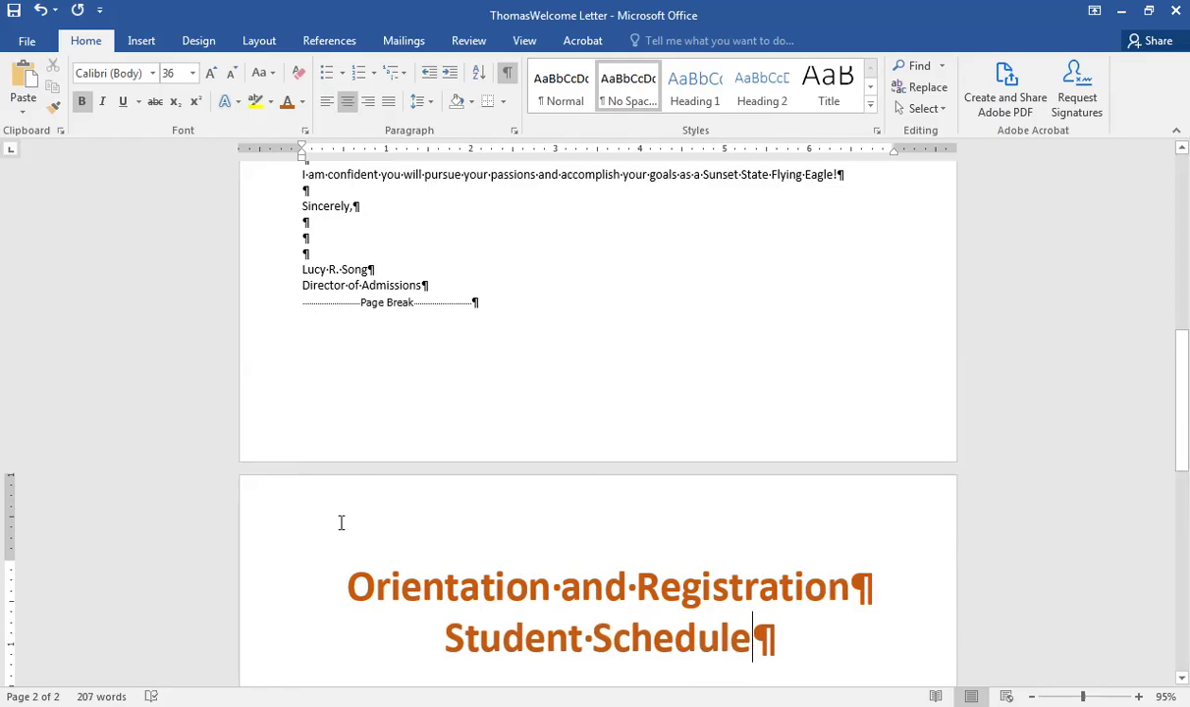
# Step: Set up an orange Box paragraph border for both title lines in Borders and Shading
pyautogui.moveTo(348, 585); pyautogui.dragTo(705, 636)
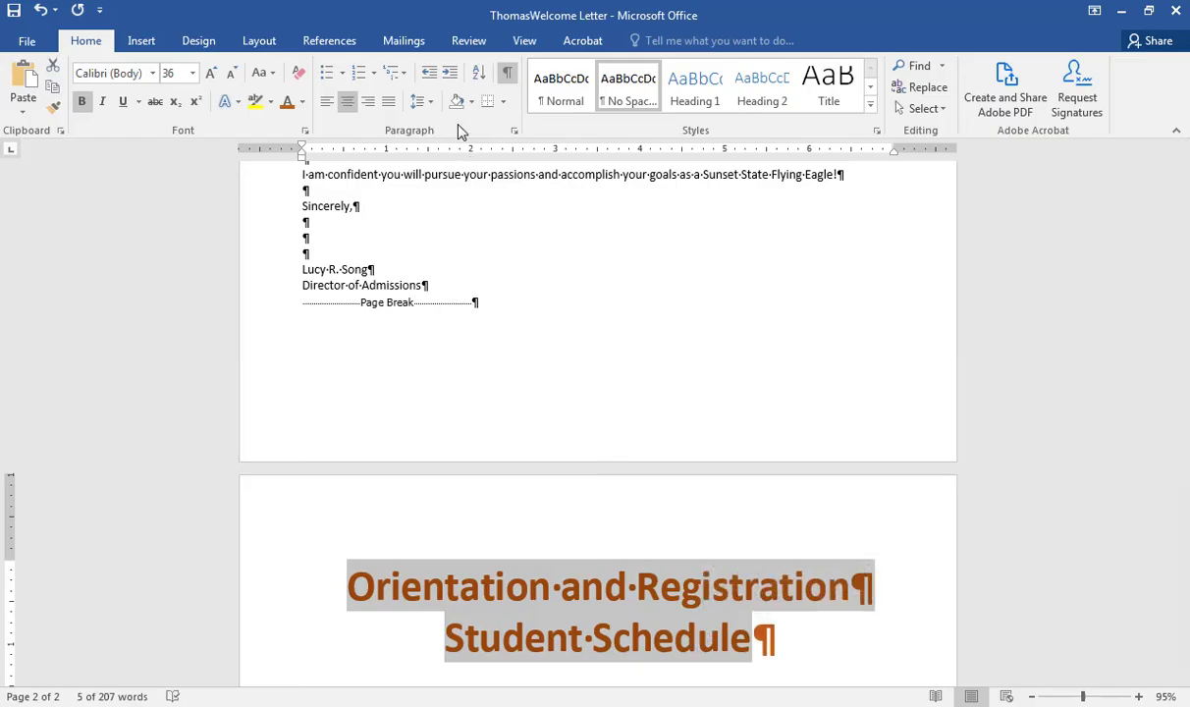
pyautogui.click(505, 104)
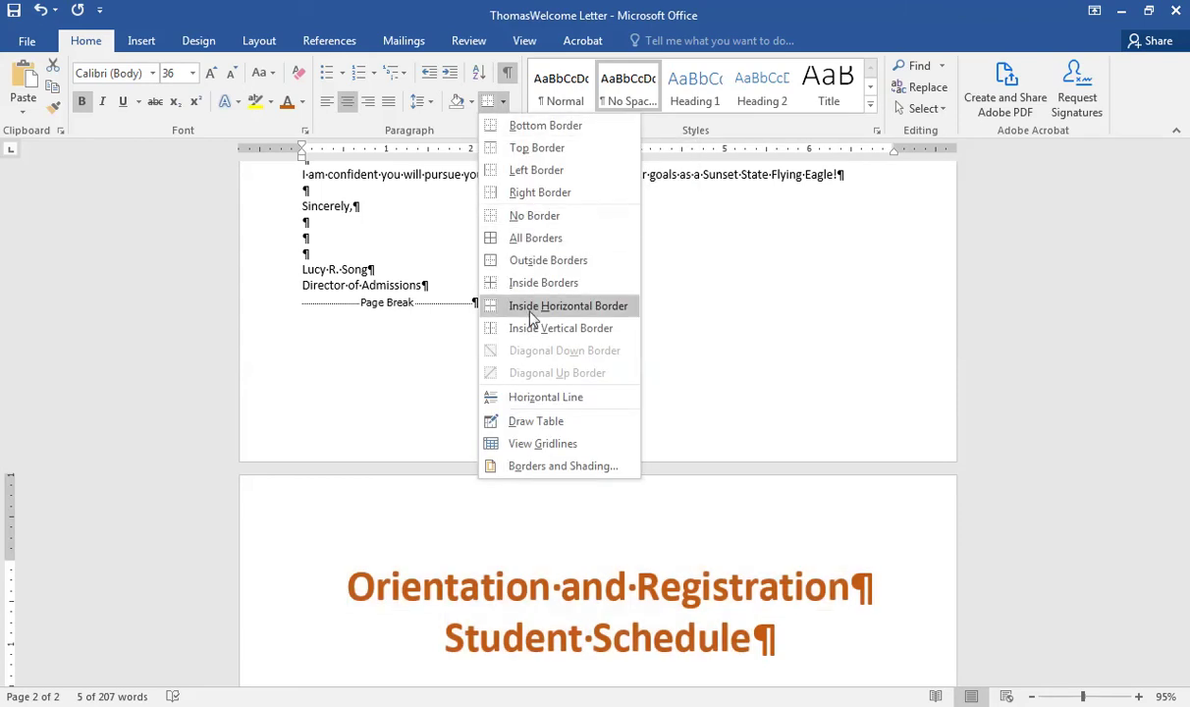
pyautogui.click(531, 467)
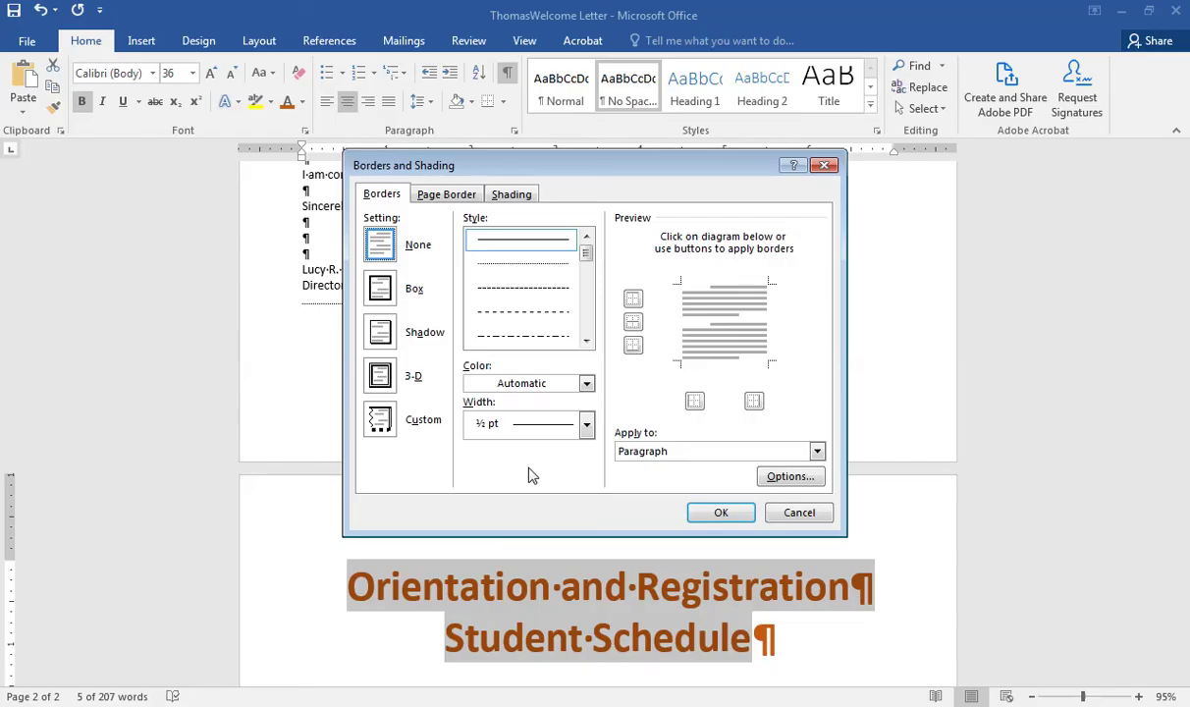
pyautogui.click(387, 292)
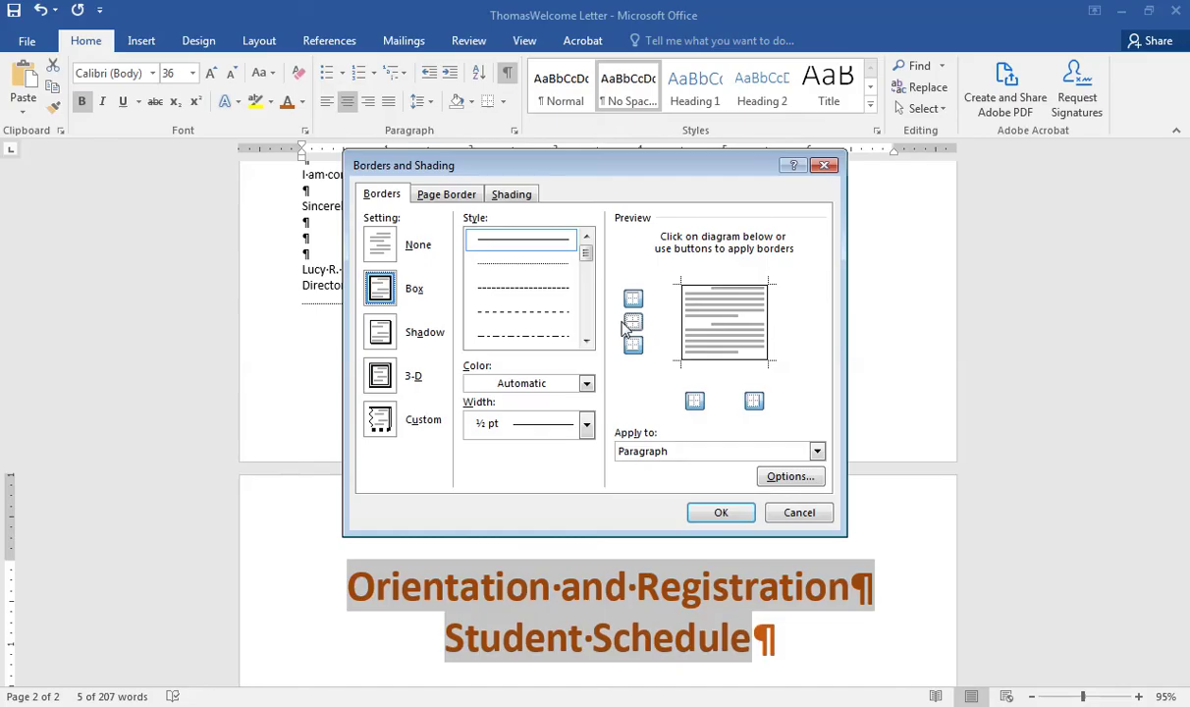
pyautogui.click(586, 385)
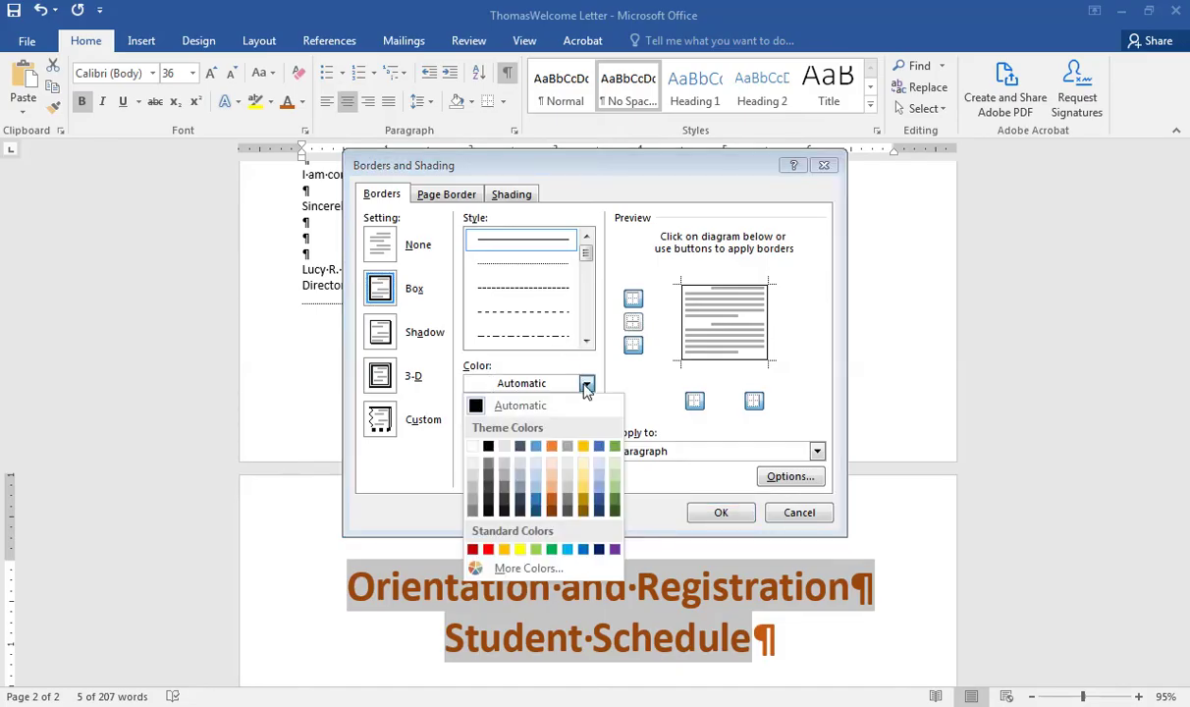
pyautogui.click(551, 447)
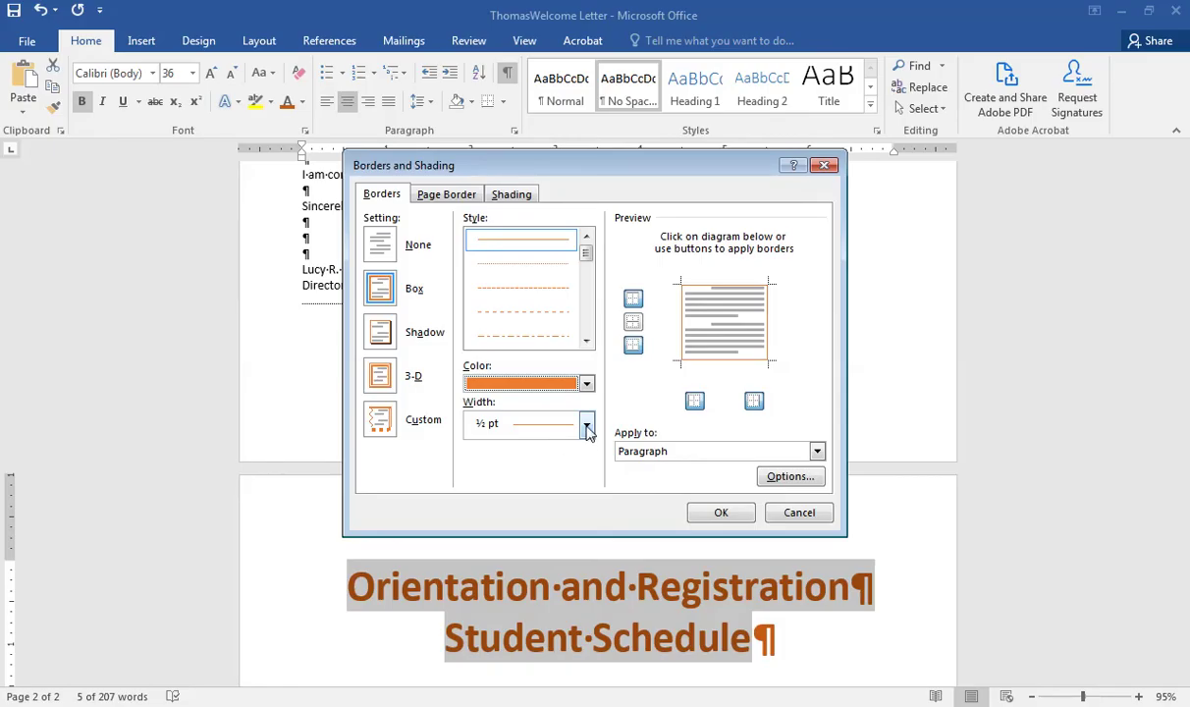
# Step: Set the title border's width to 2 ¼ pt
pyautogui.click(586, 426)
pyautogui.click(531, 579)
pyautogui.click(531, 579)
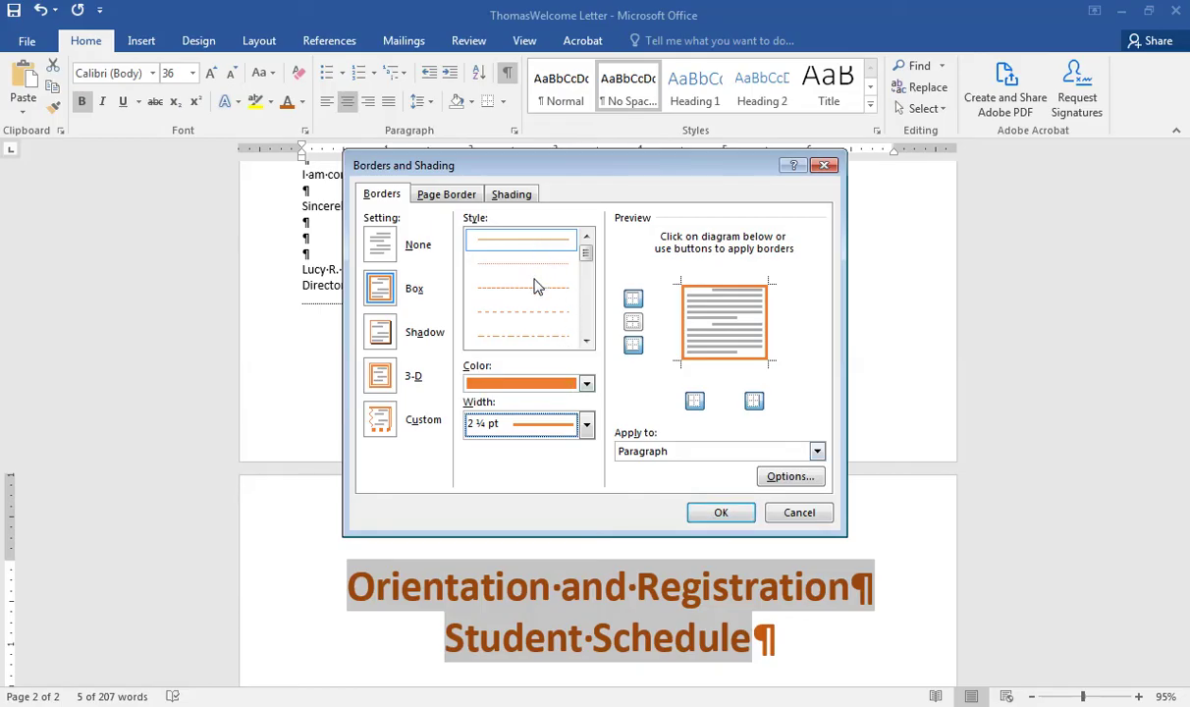
# Step: Give the title border the dash-dot line style with a 2 ¼ pt width and apply it
pyautogui.click(527, 337)
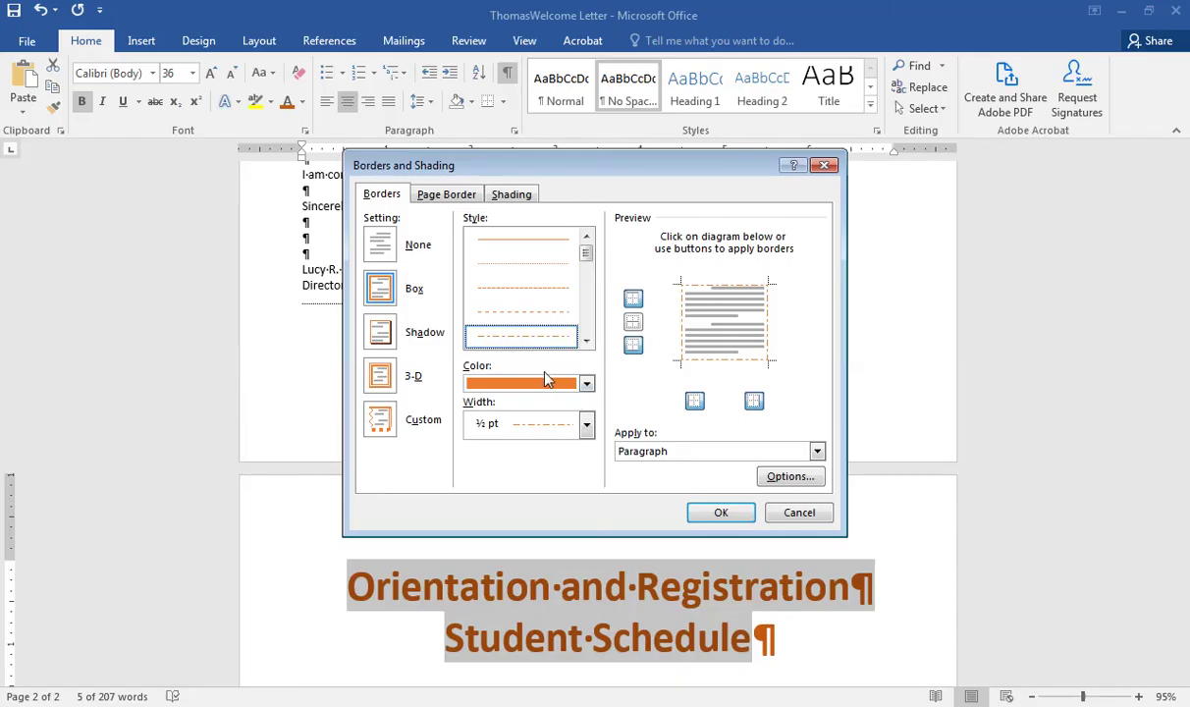
pyautogui.click(553, 422)
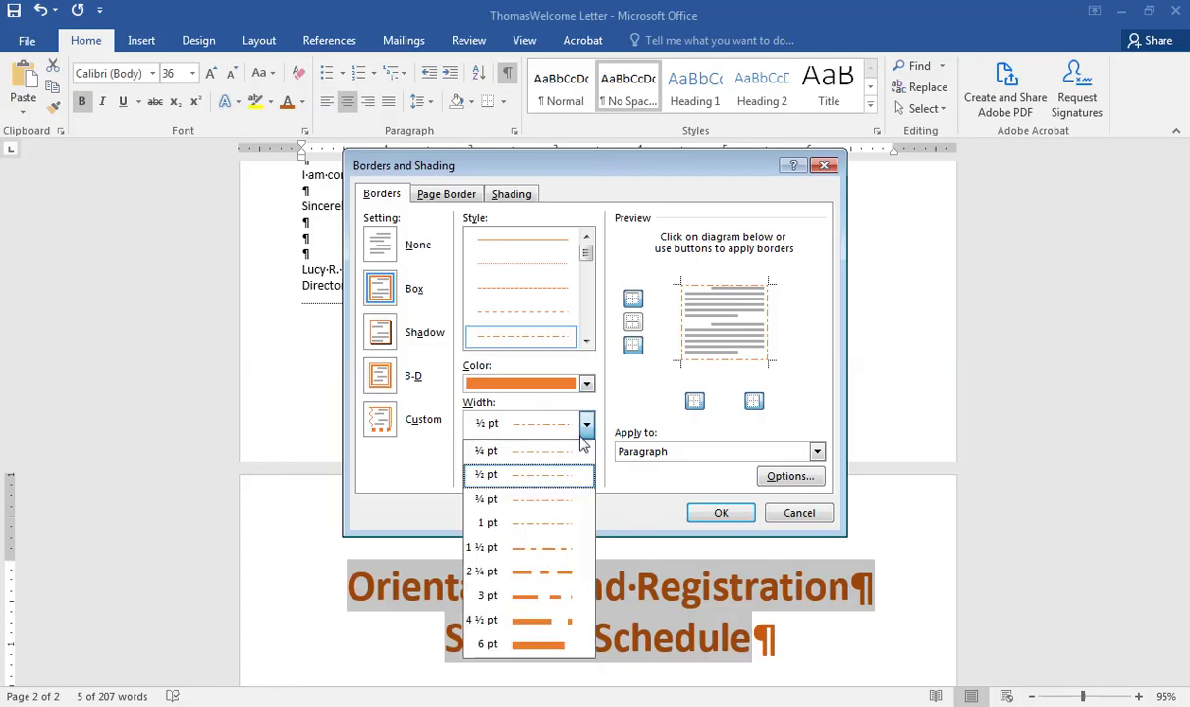
pyautogui.click(535, 571)
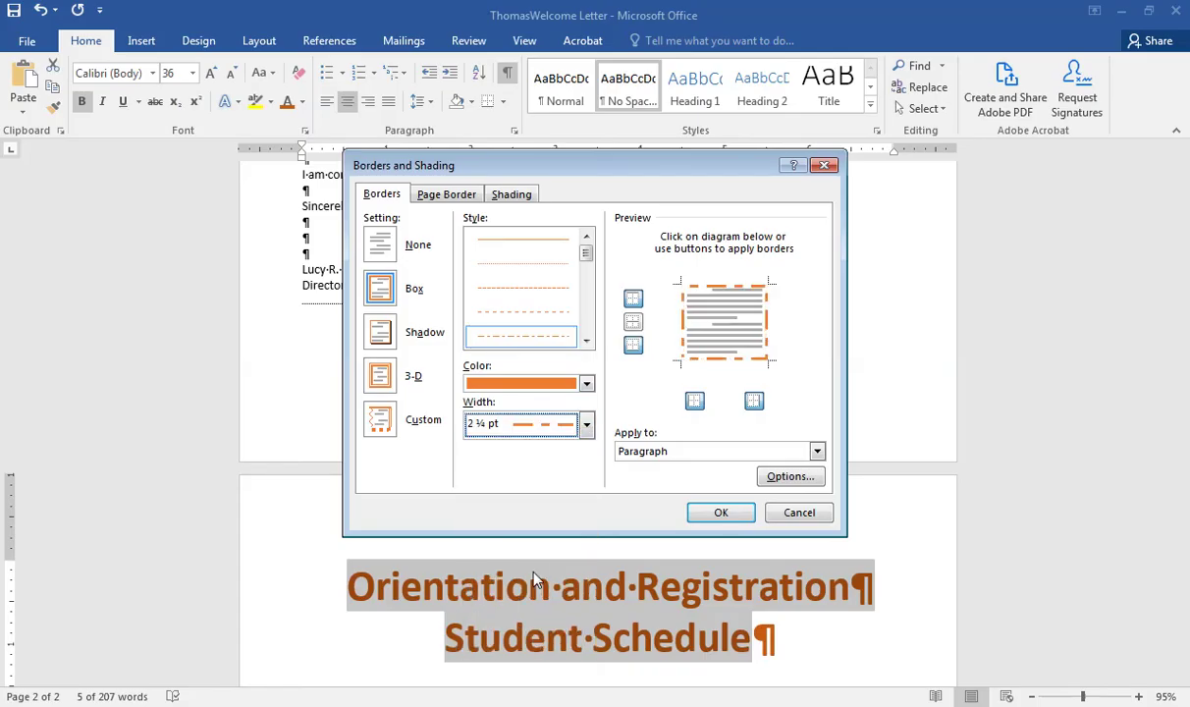
pyautogui.click(714, 513)
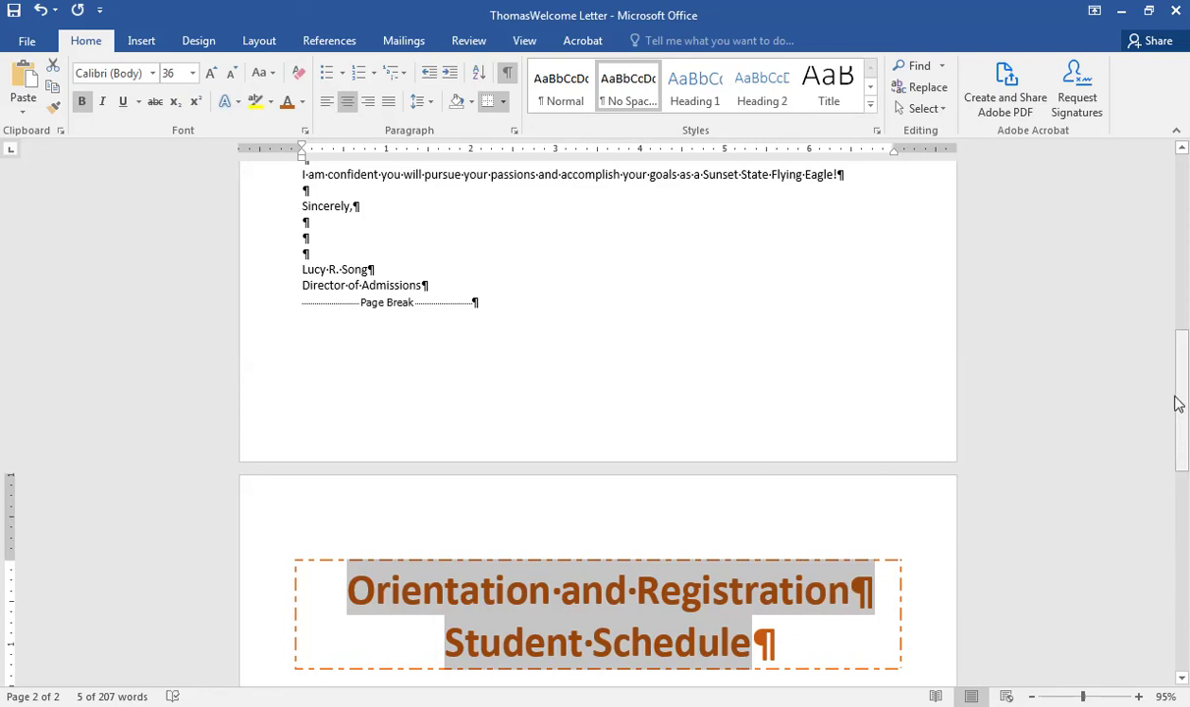
# Step: Add a line below the title box, clear its formatting, and give it the No Spacing style at 14 pt
pyautogui.moveTo(1178, 403); pyautogui.dragTo(1181, 461)
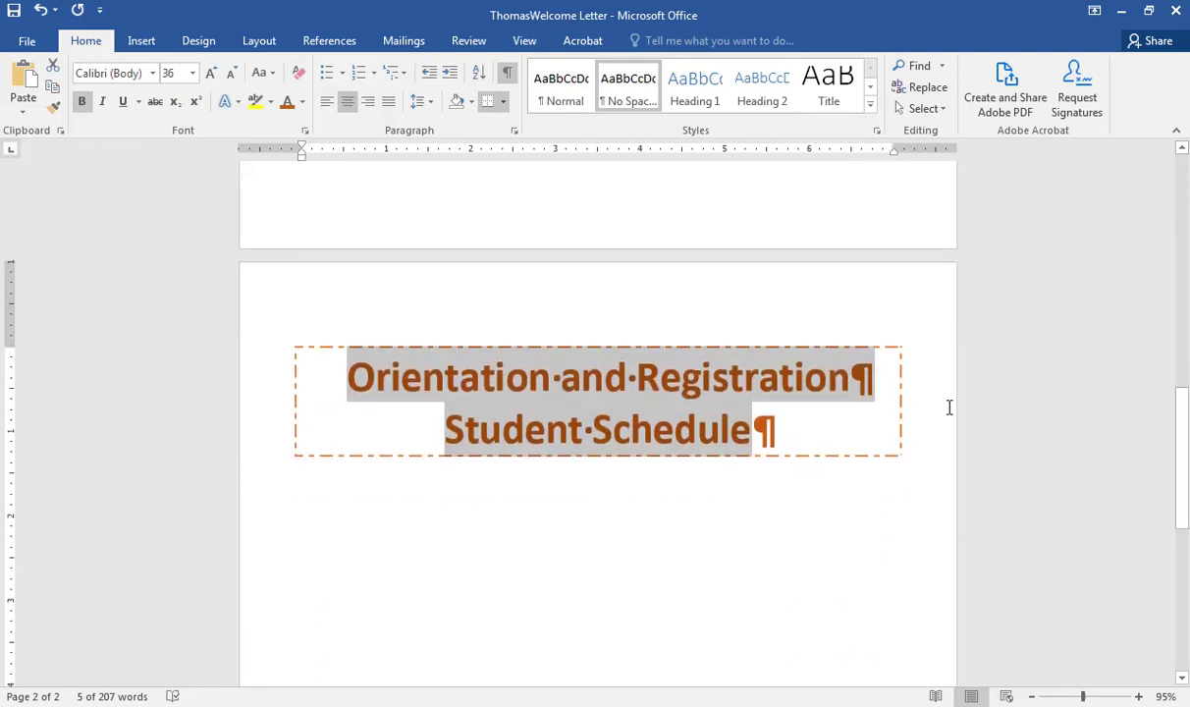
pyautogui.click(757, 438)
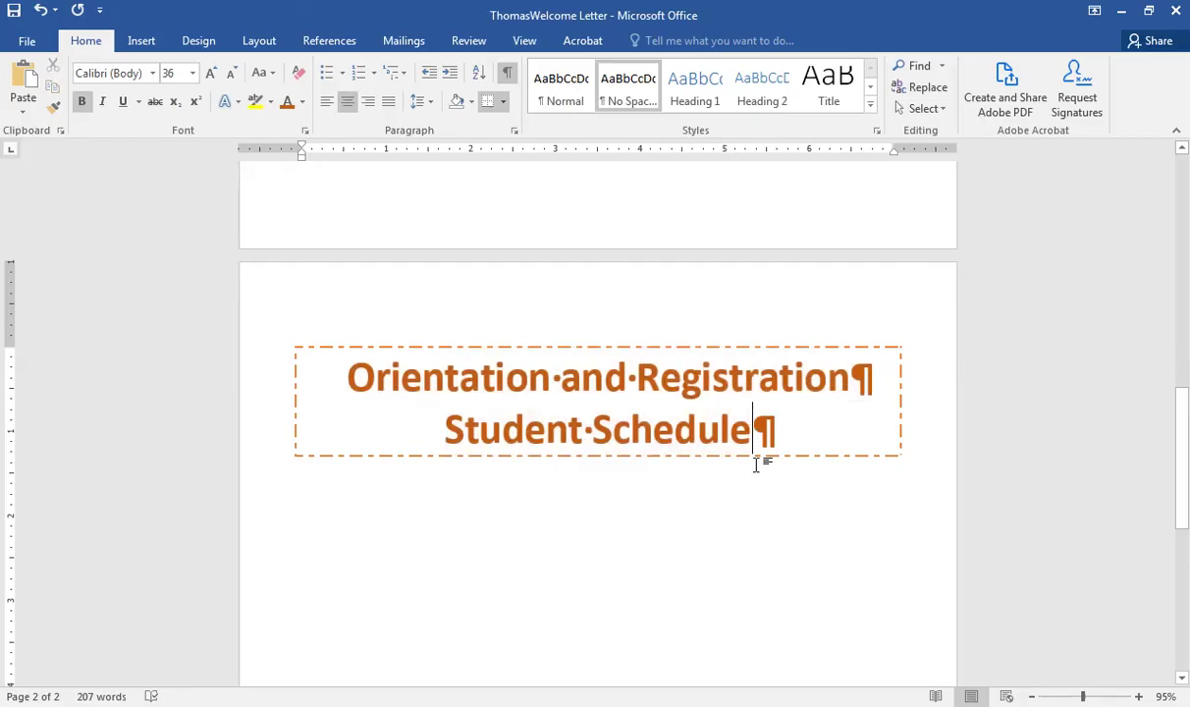
pyautogui.press('Return')
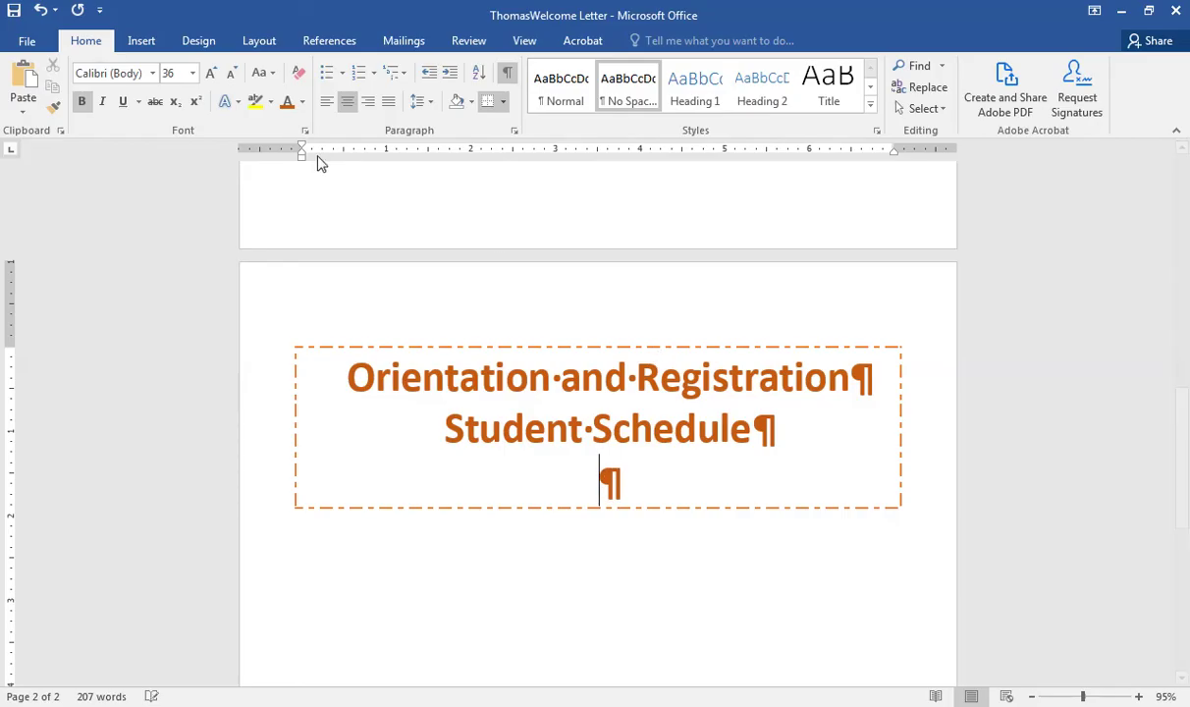
pyautogui.click(297, 74)
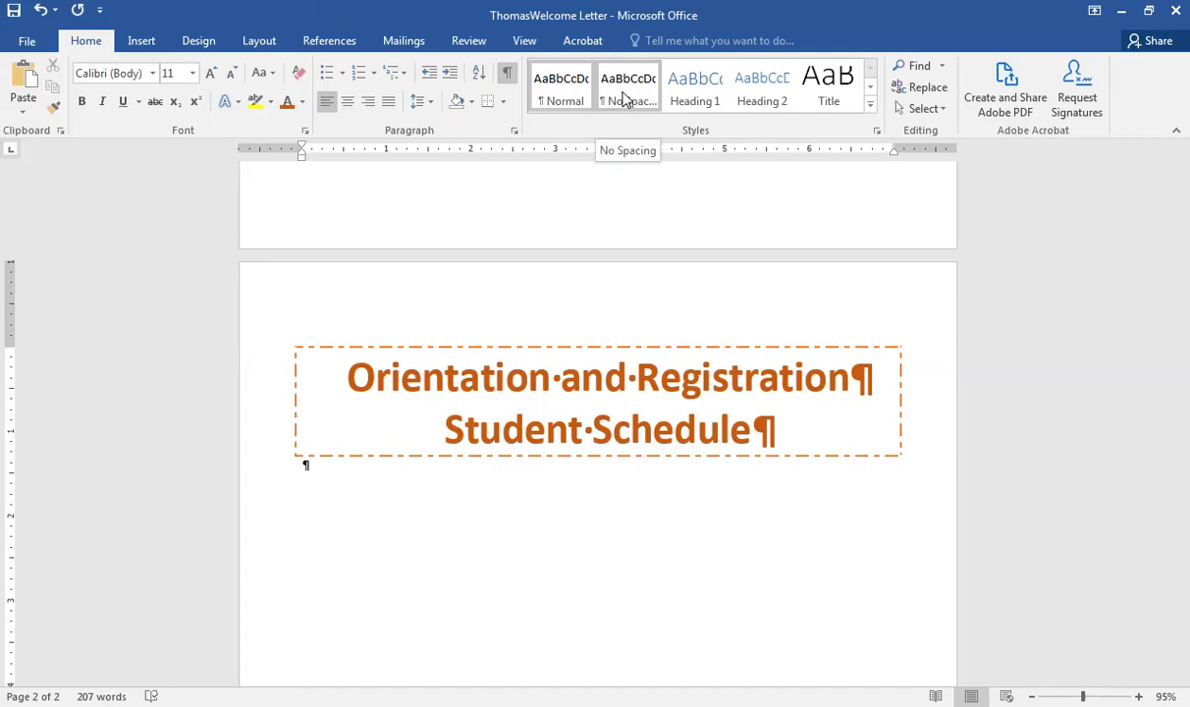
pyautogui.click(623, 99)
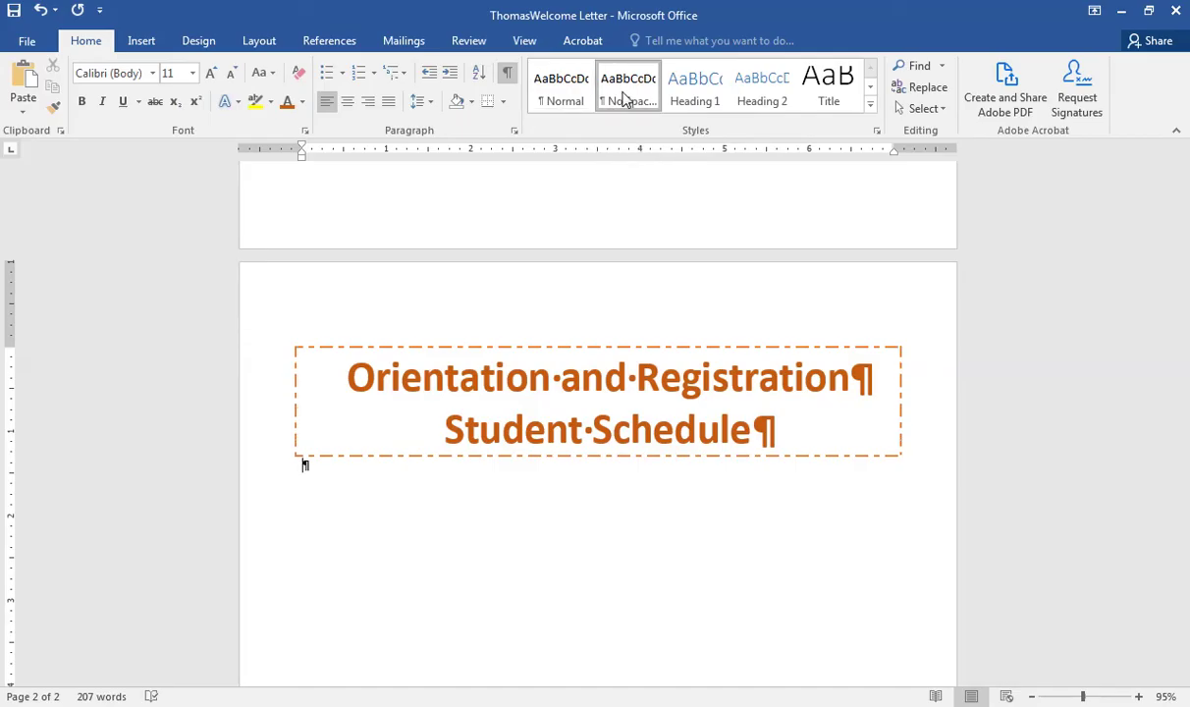
pyautogui.click(193, 74)
pyautogui.click(169, 184)
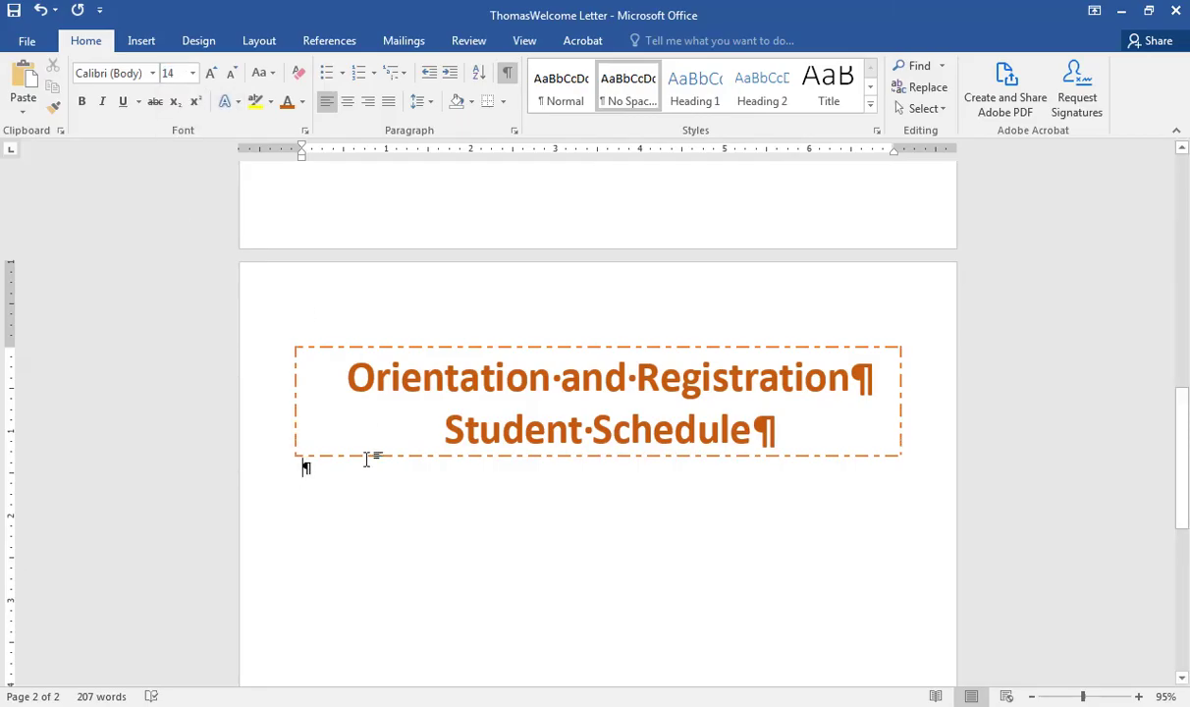
# Step: Copy the two orientation paragraphs under Cheater Text #5 in the Cheater Text Chapter 3 Demo Lesson document
pyautogui.click(428, 705)
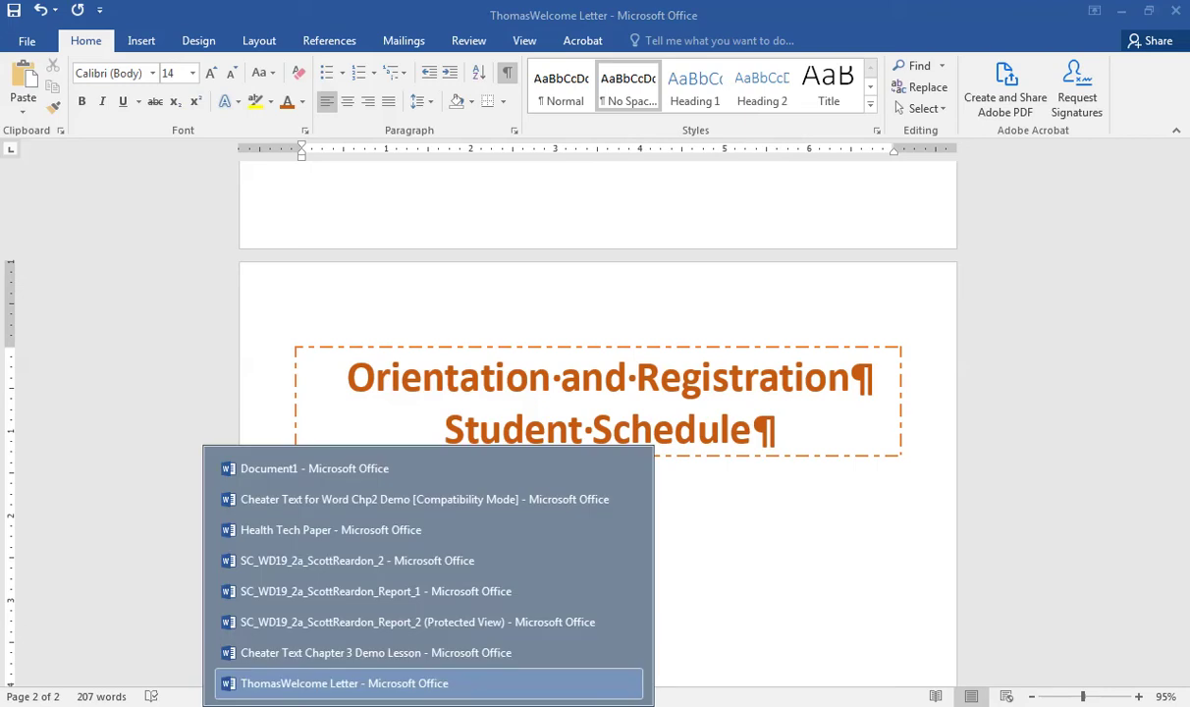
pyautogui.click(407, 654)
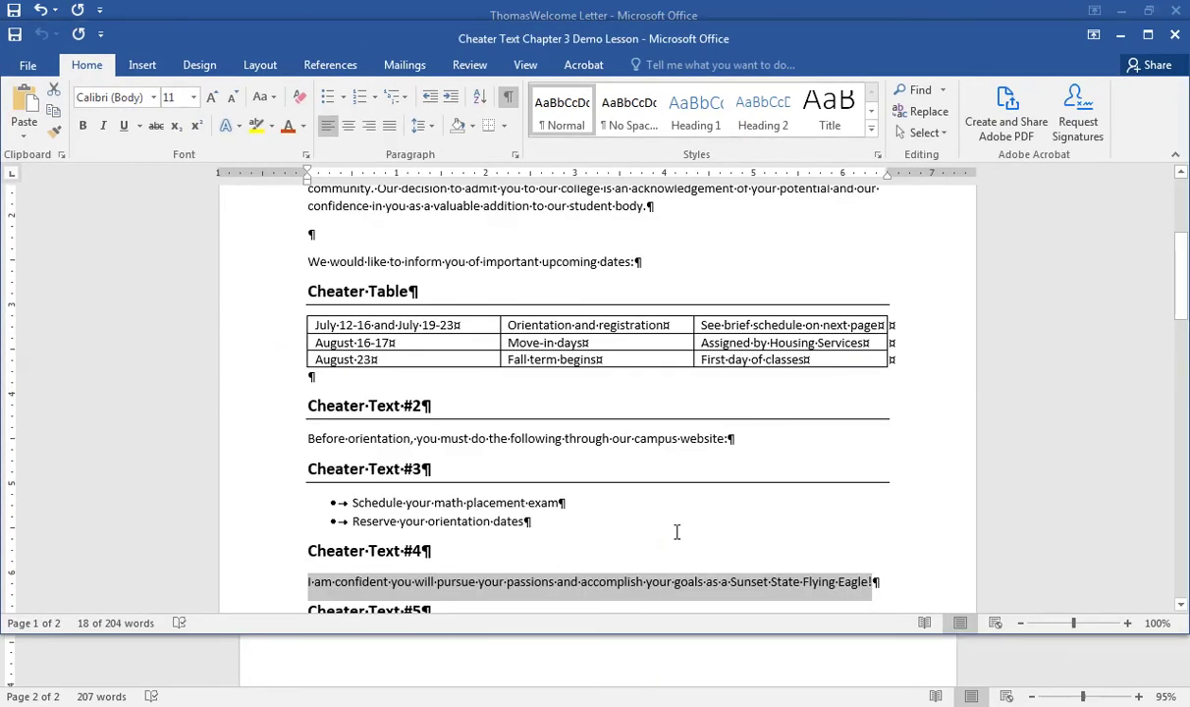
pyautogui.moveTo(1181, 299); pyautogui.dragTo(1179, 350)
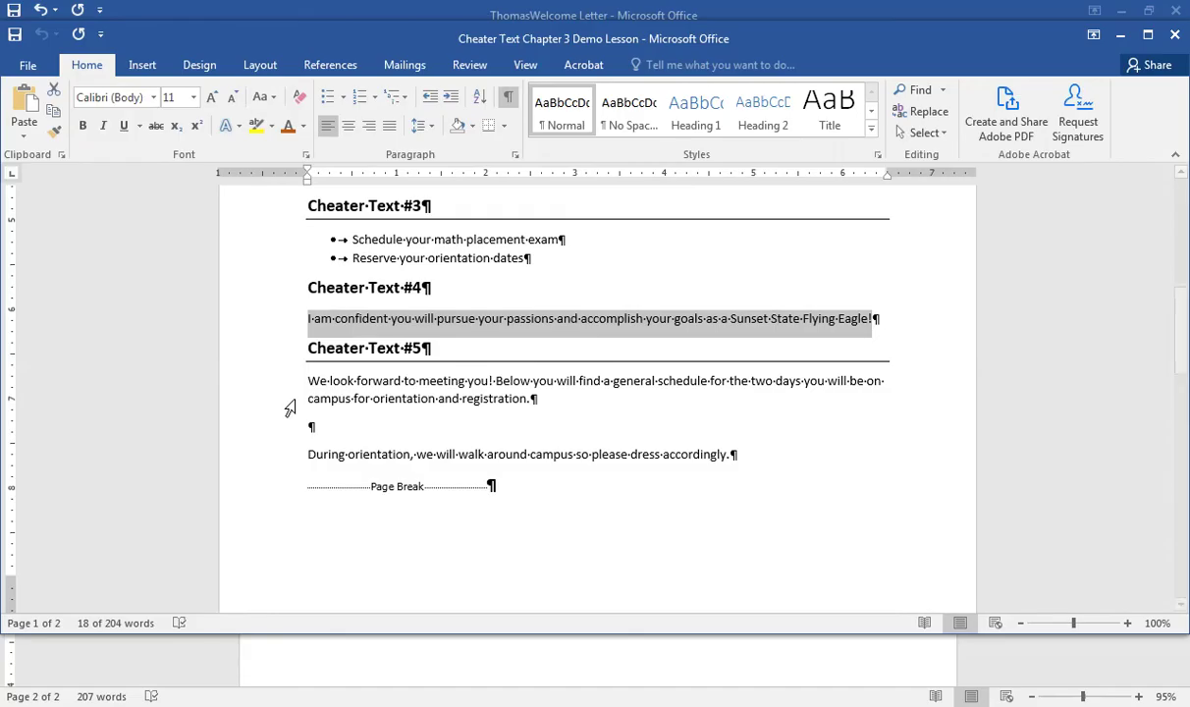
pyautogui.moveTo(309, 382); pyautogui.dragTo(736, 467)
pyautogui.hotkey('ctrl', 'c')
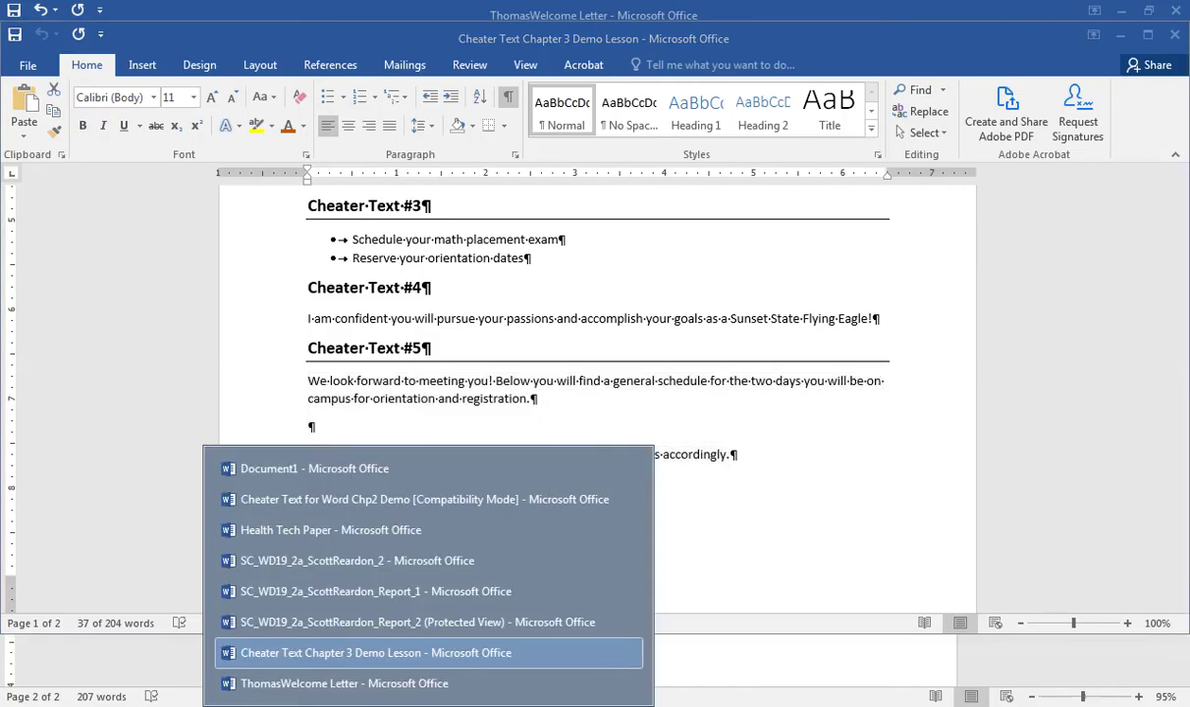
# Step: Switch back to ThomasWelcome Letter and insert the copied paragraphs below the title box, keeping text only
pyautogui.click(374, 682)
pyautogui.hotkey('ctrl', 'v')
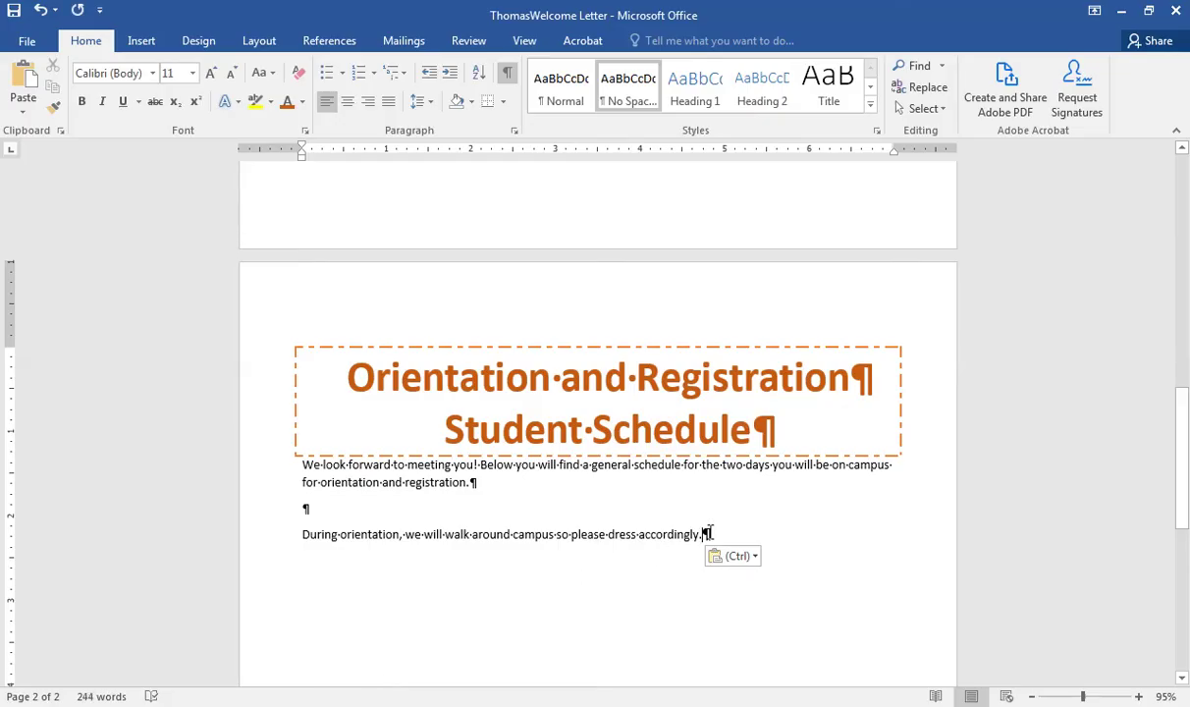
pyautogui.click(753, 556)
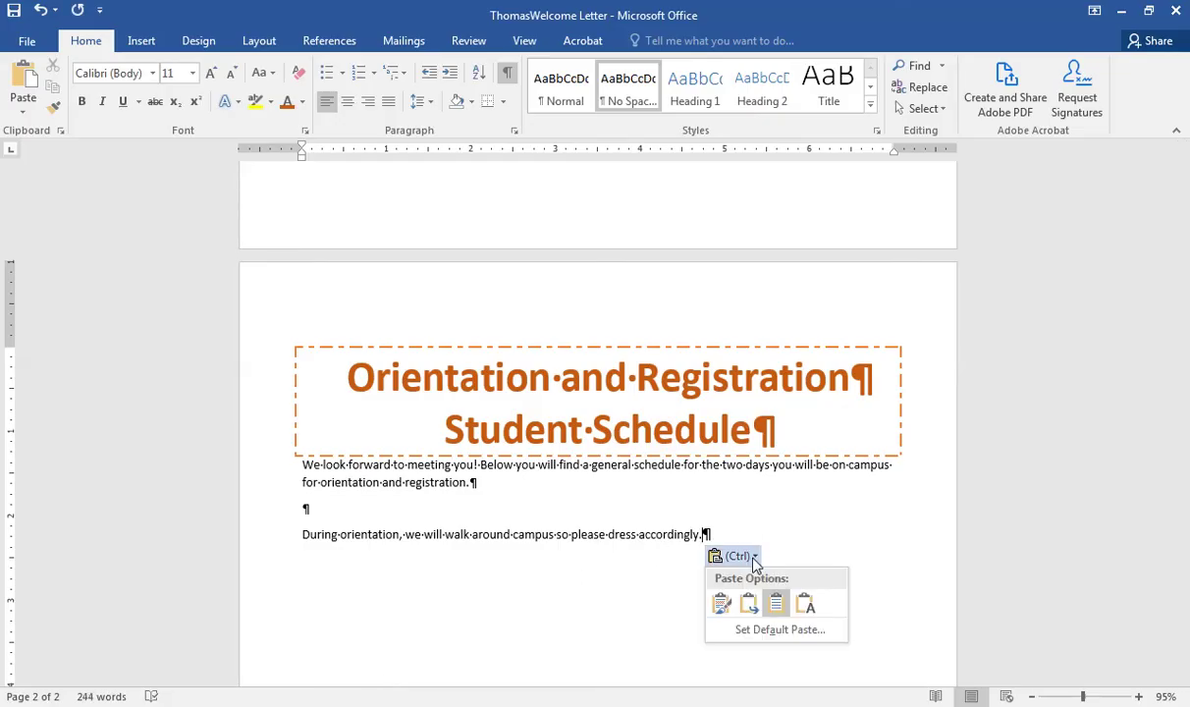
pyautogui.click(805, 605)
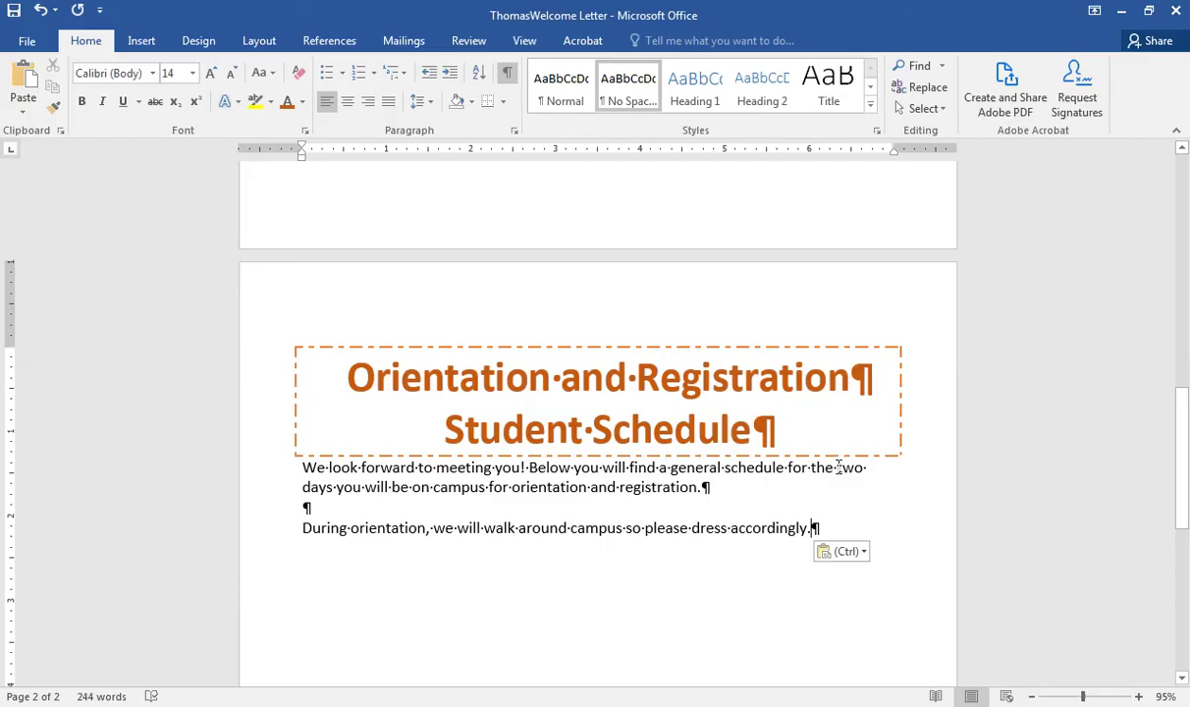
# Step: Underline "two days" in the first paragraph with a dot-dash line and color the underline orange
pyautogui.moveTo(838, 467); pyautogui.dragTo(334, 488)
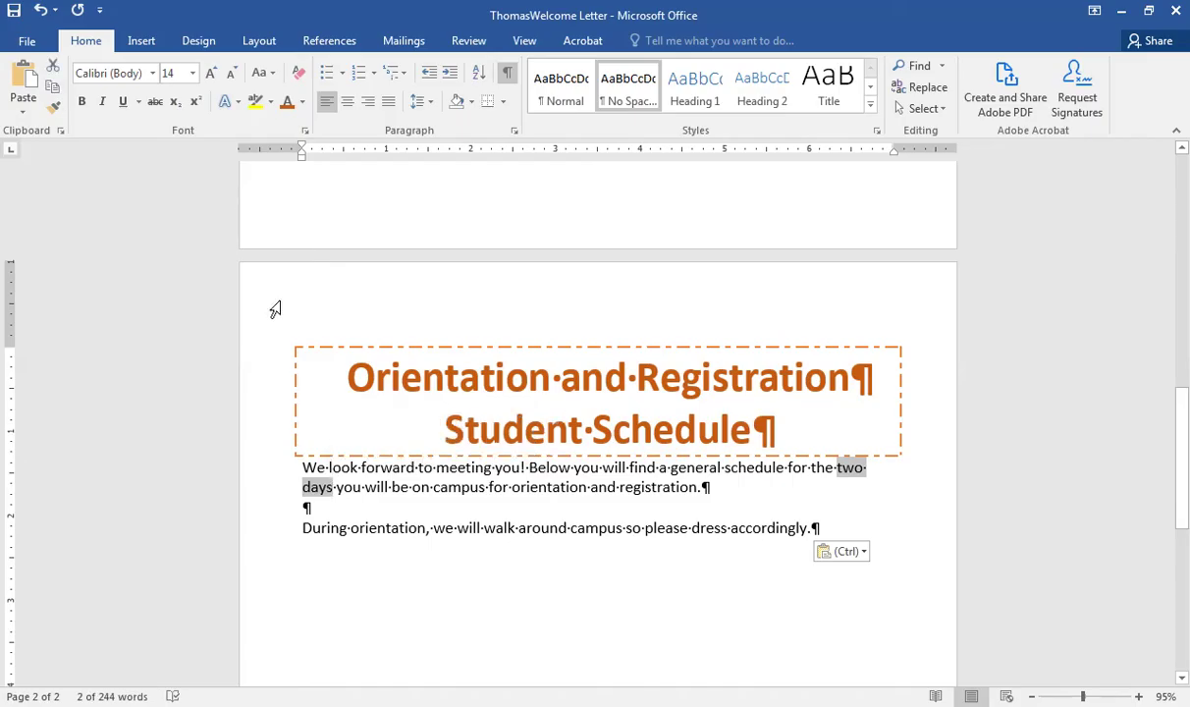
pyautogui.click(138, 103)
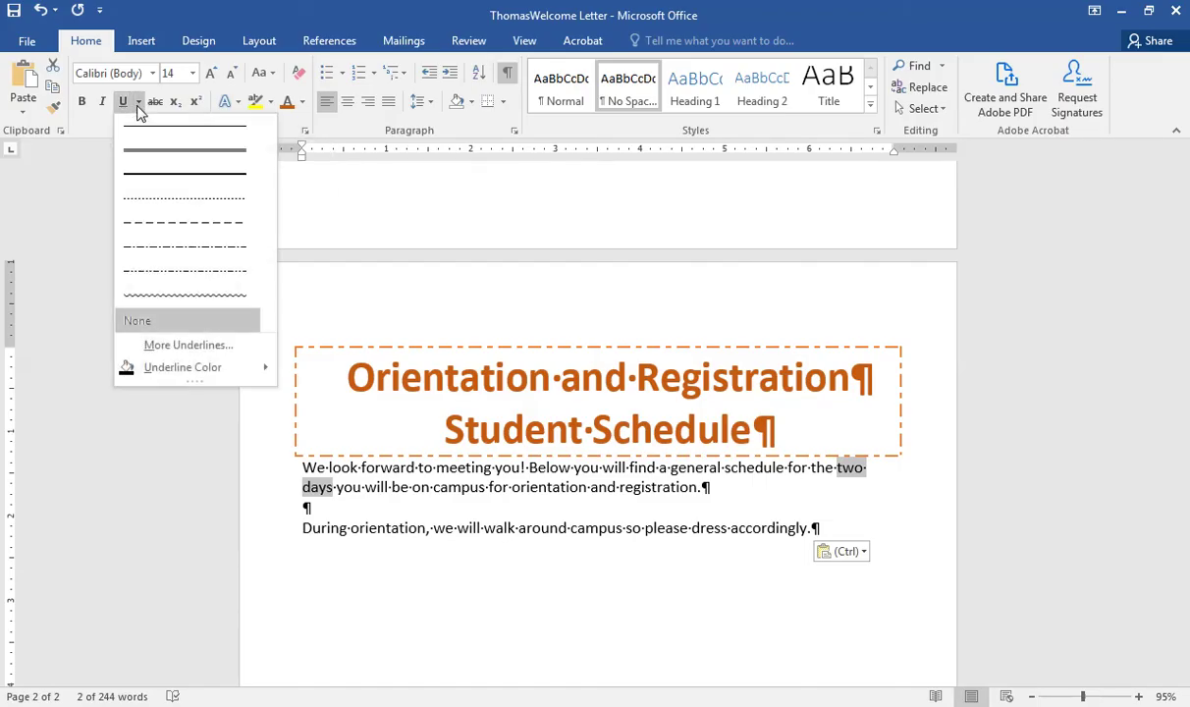
pyautogui.click(170, 254)
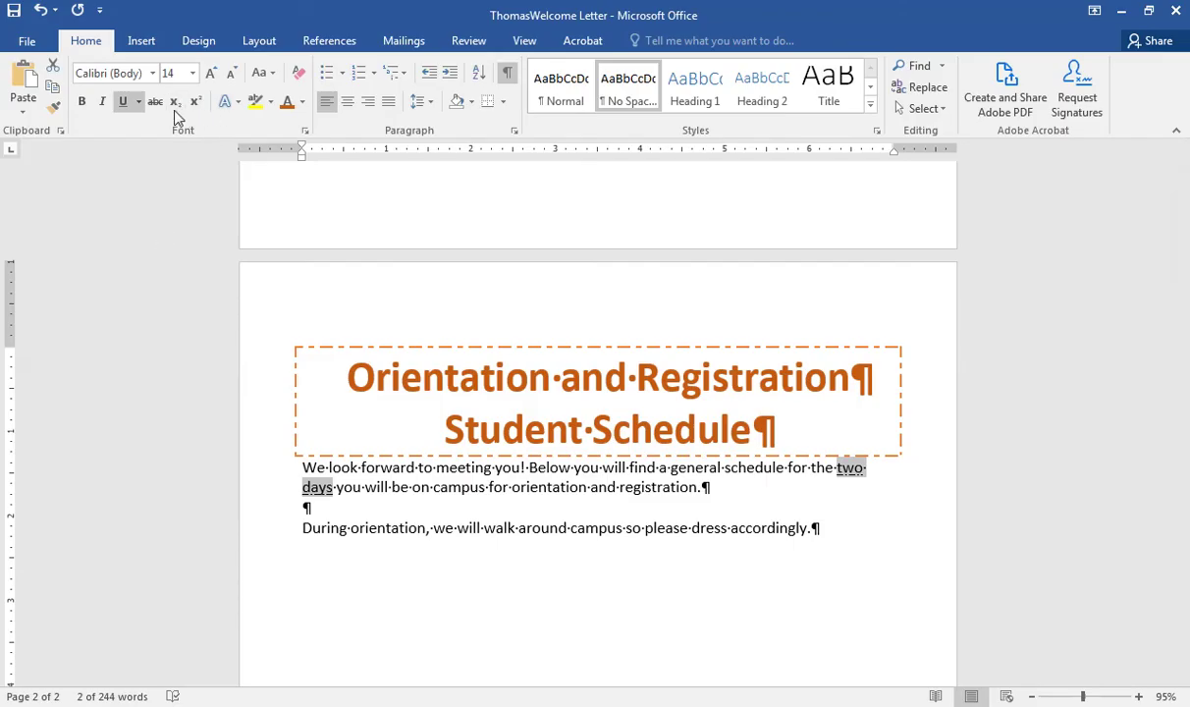
pyautogui.click(139, 102)
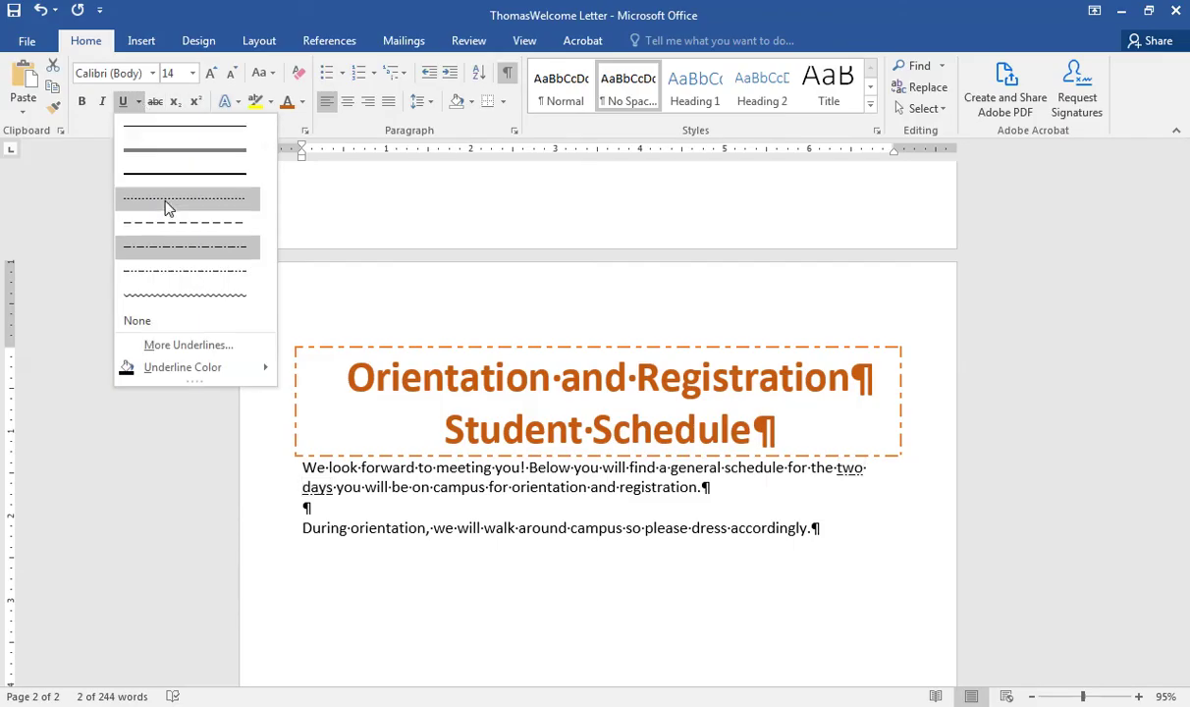
pyautogui.moveTo(193, 371)
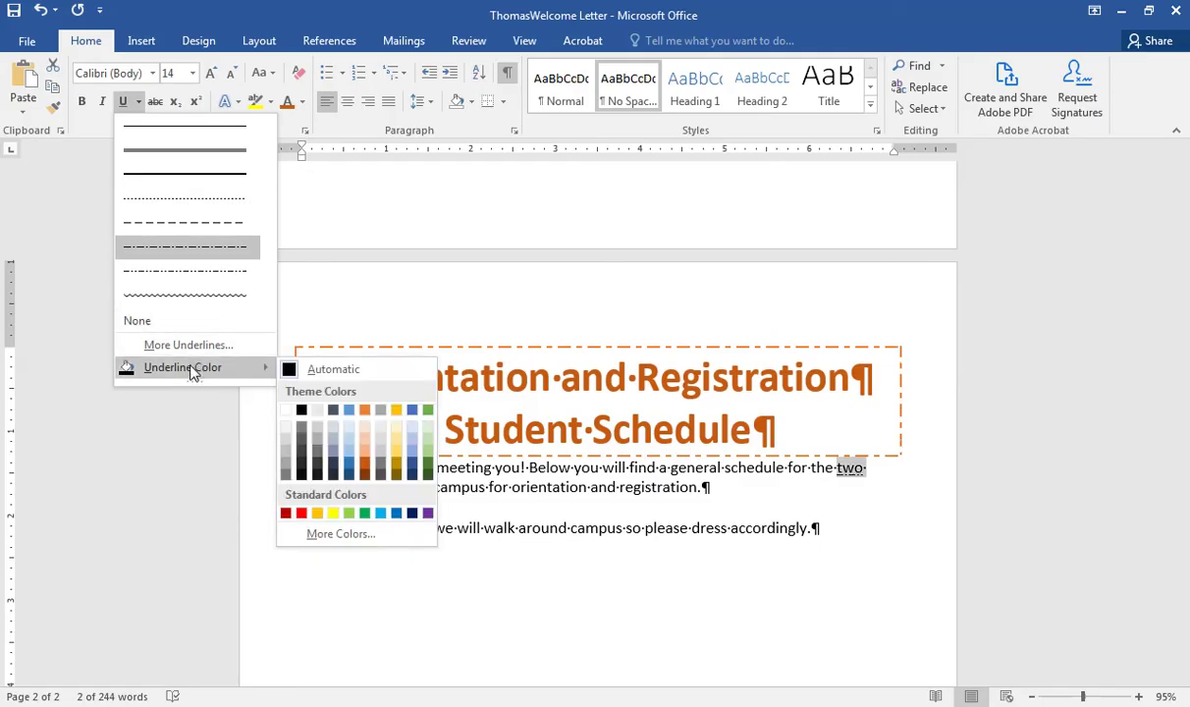
pyautogui.click(364, 411)
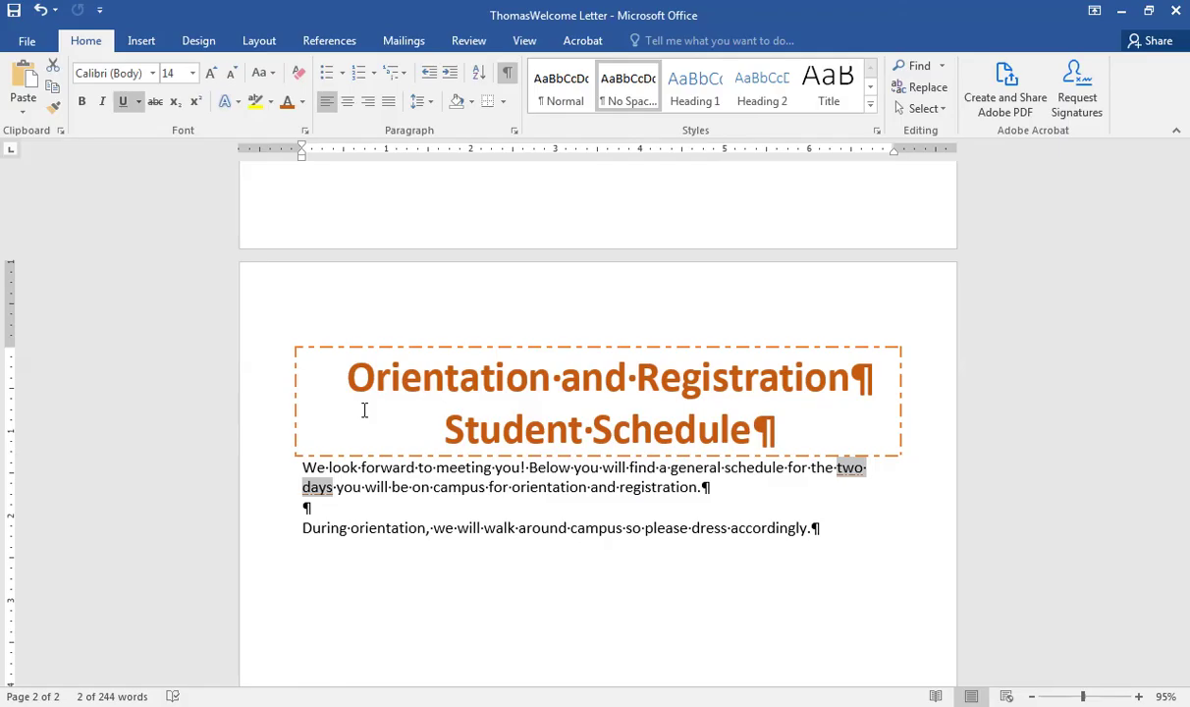
pyautogui.click(601, 705)
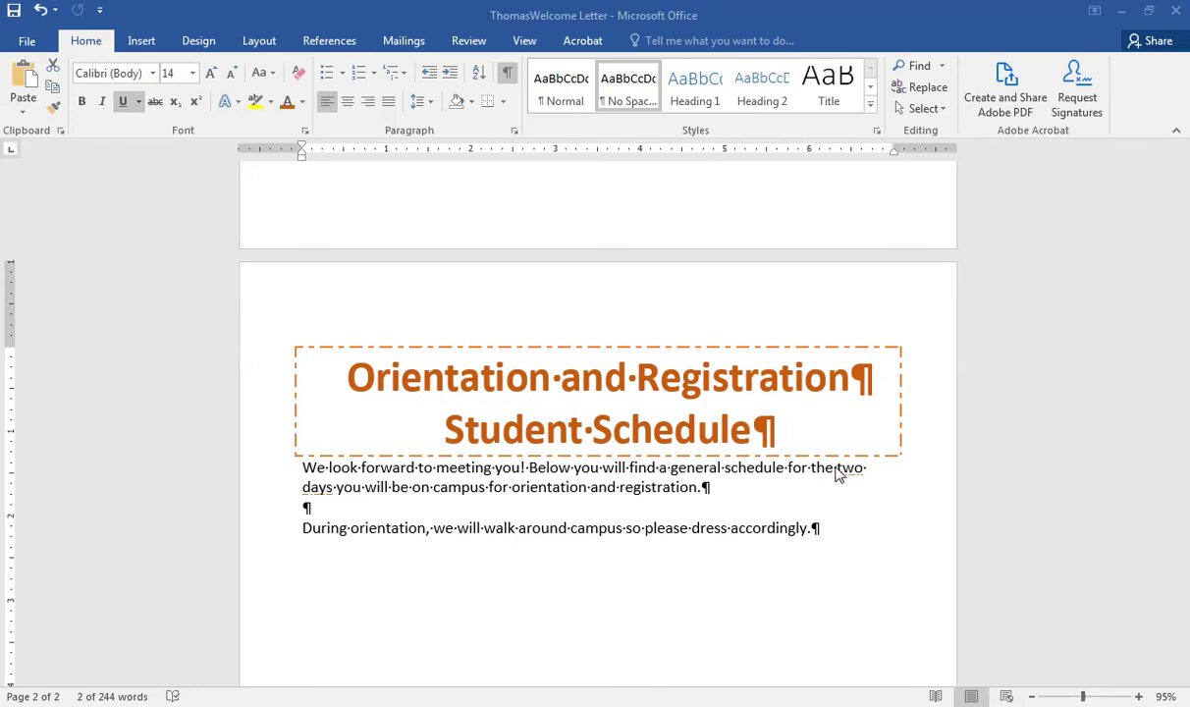
pyautogui.moveTo(836, 472); pyautogui.dragTo(863, 470)
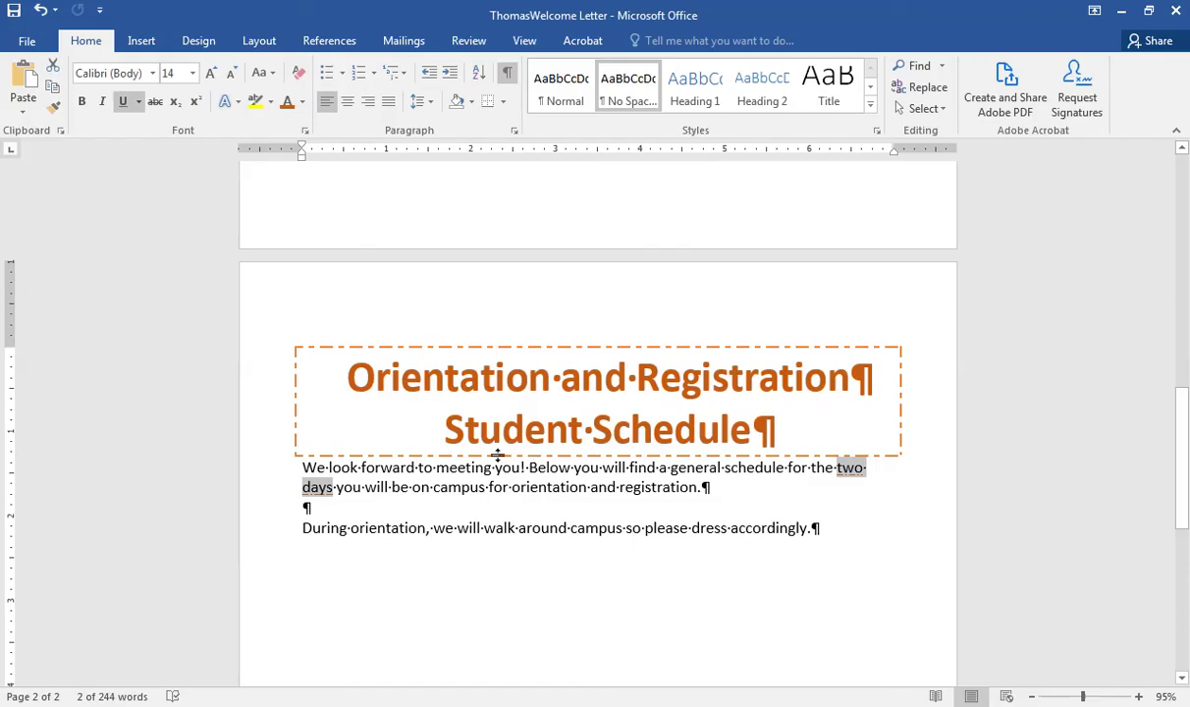
pyautogui.click(54, 110)
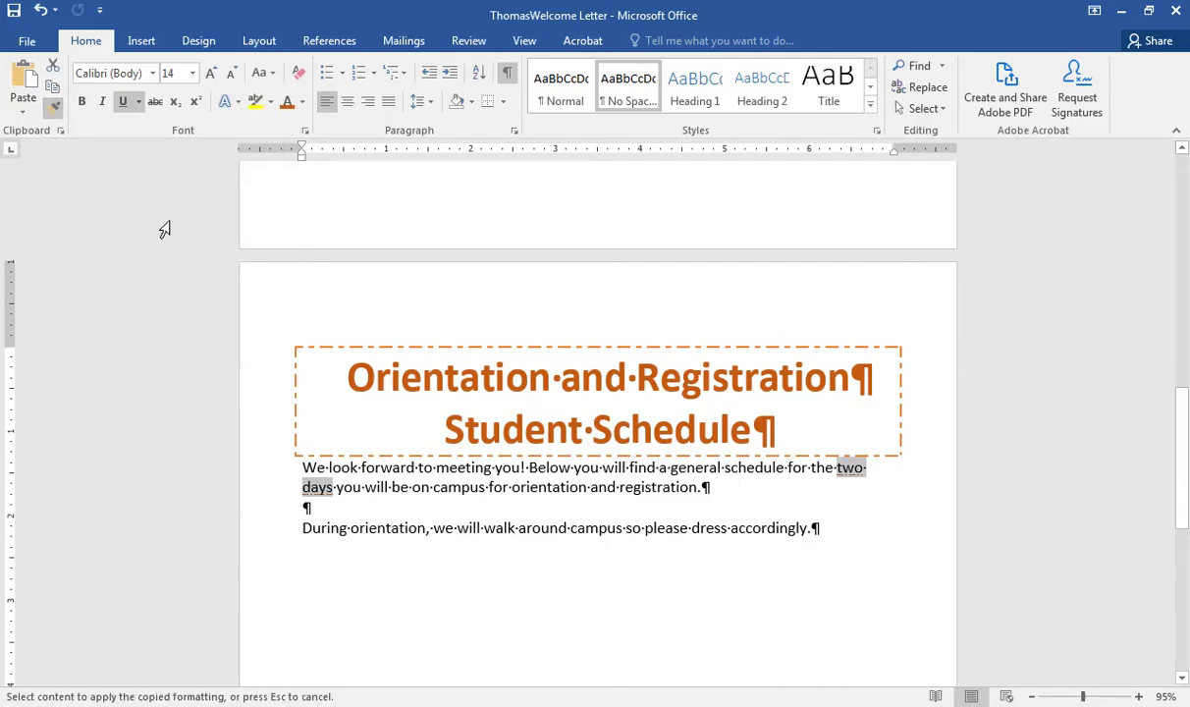
pyautogui.click(49, 105)
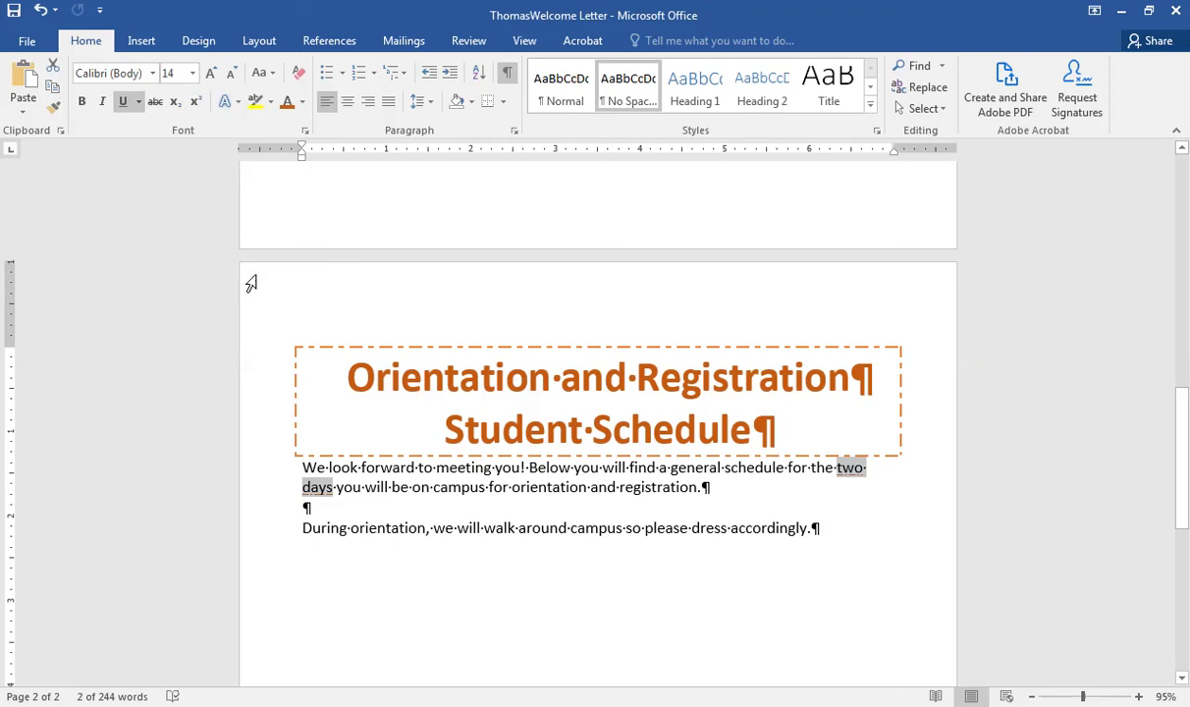
pyautogui.click(378, 374)
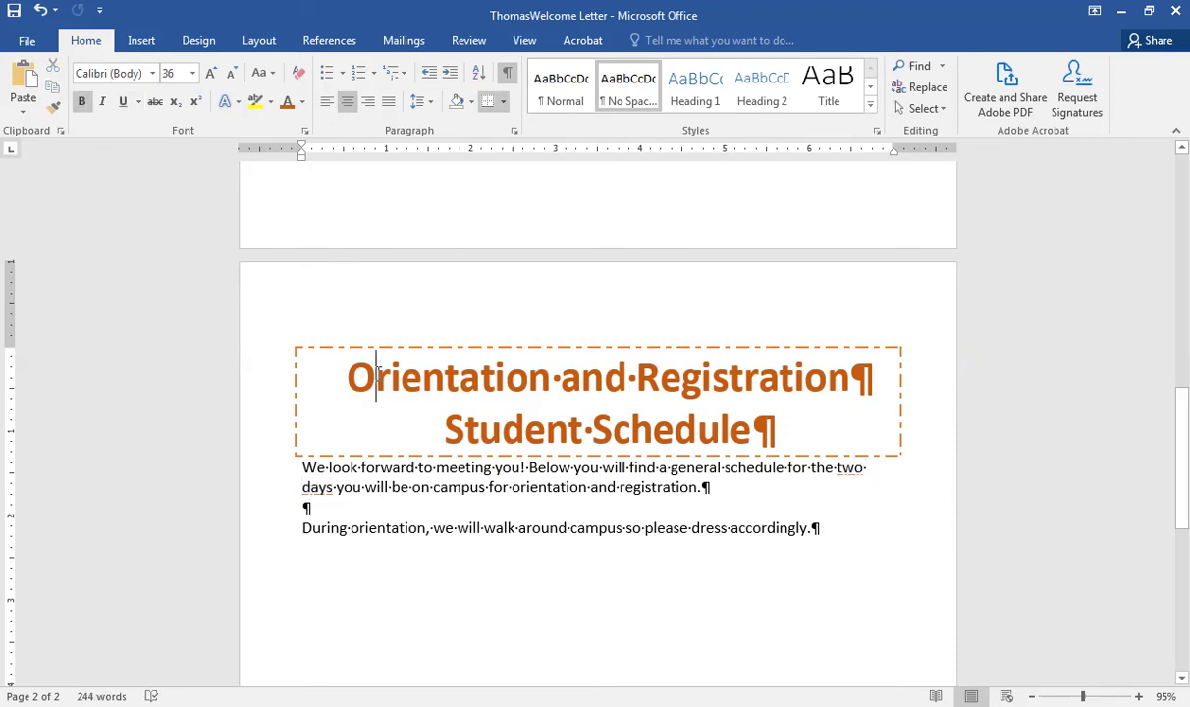
# Step: Copy the formatting of "two days" onto "dress accordingly" with Format Painter and leave the painter
pyautogui.moveTo(839, 471)
pyautogui.mouseDown()
pyautogui.moveTo(850, 483)
pyautogui.moveTo(638, 430)
pyautogui.moveTo(368, 469)
pyautogui.moveTo(334, 486)
pyautogui.mouseUp()
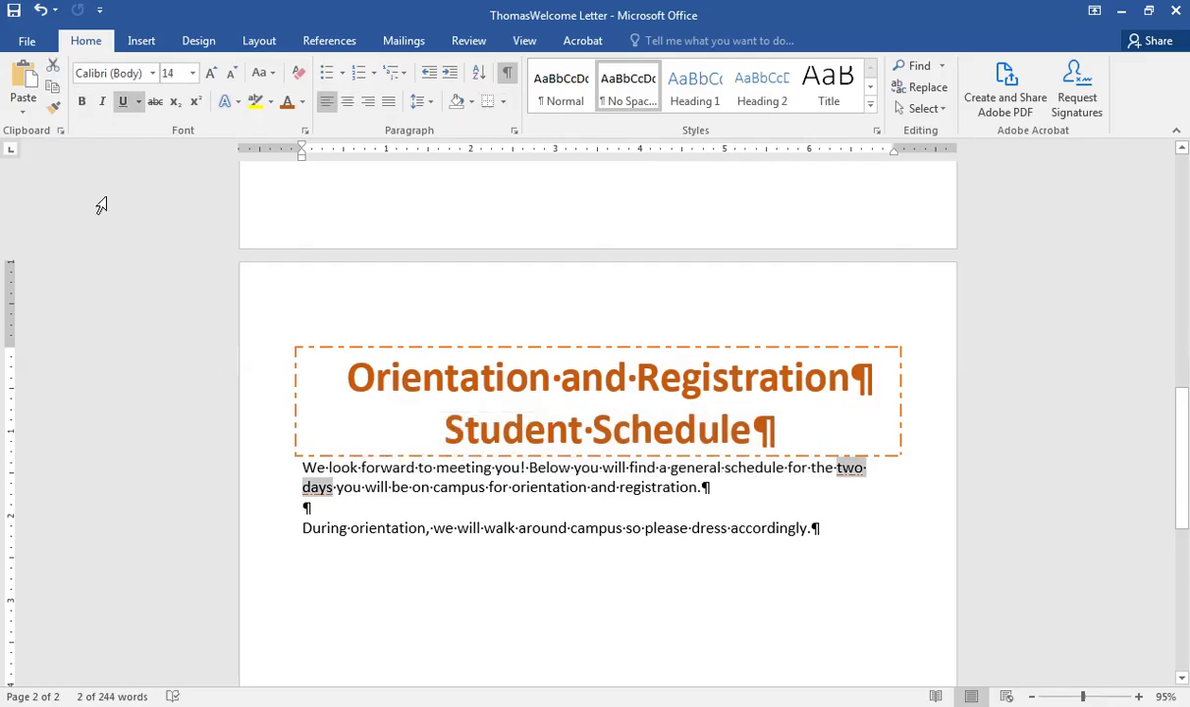
pyautogui.click(53, 108)
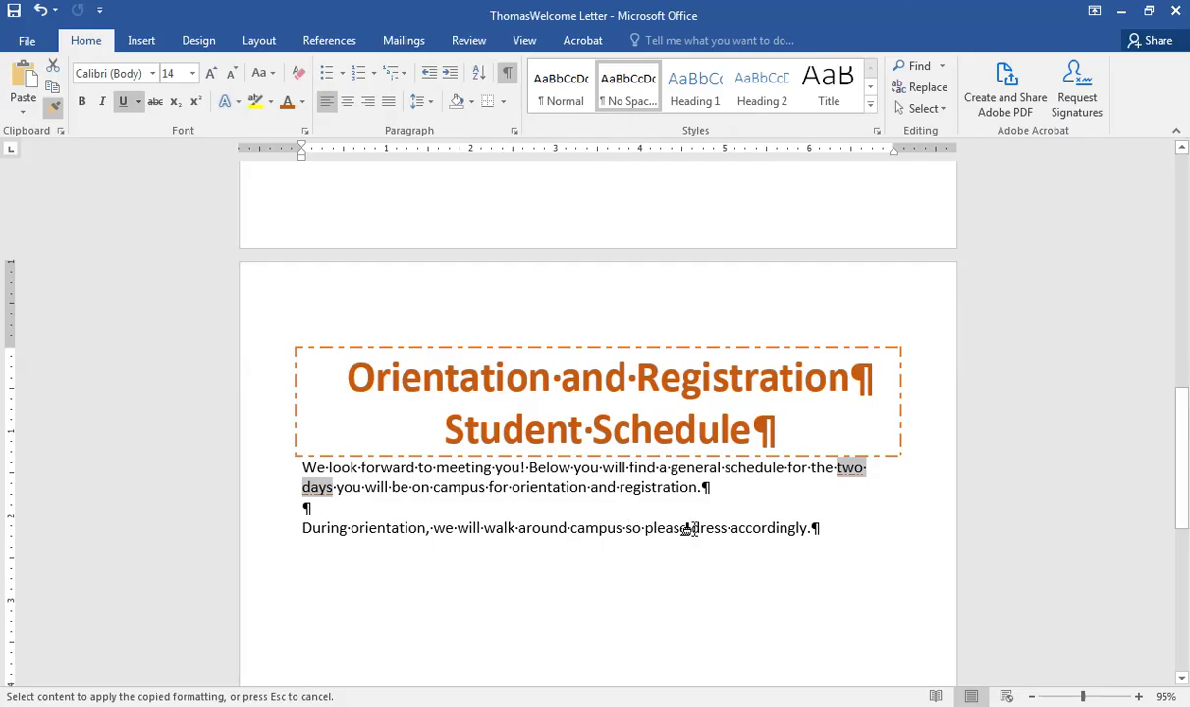
pyautogui.moveTo(690, 528); pyautogui.dragTo(795, 535)
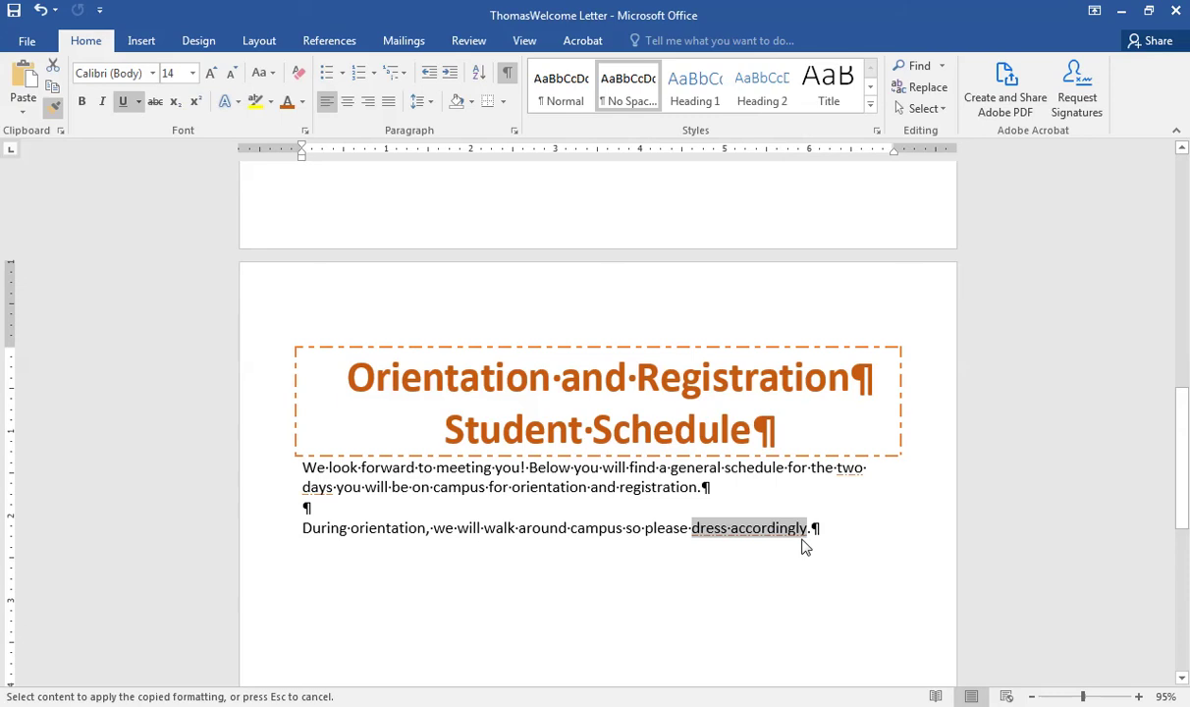
pyautogui.click(708, 547)
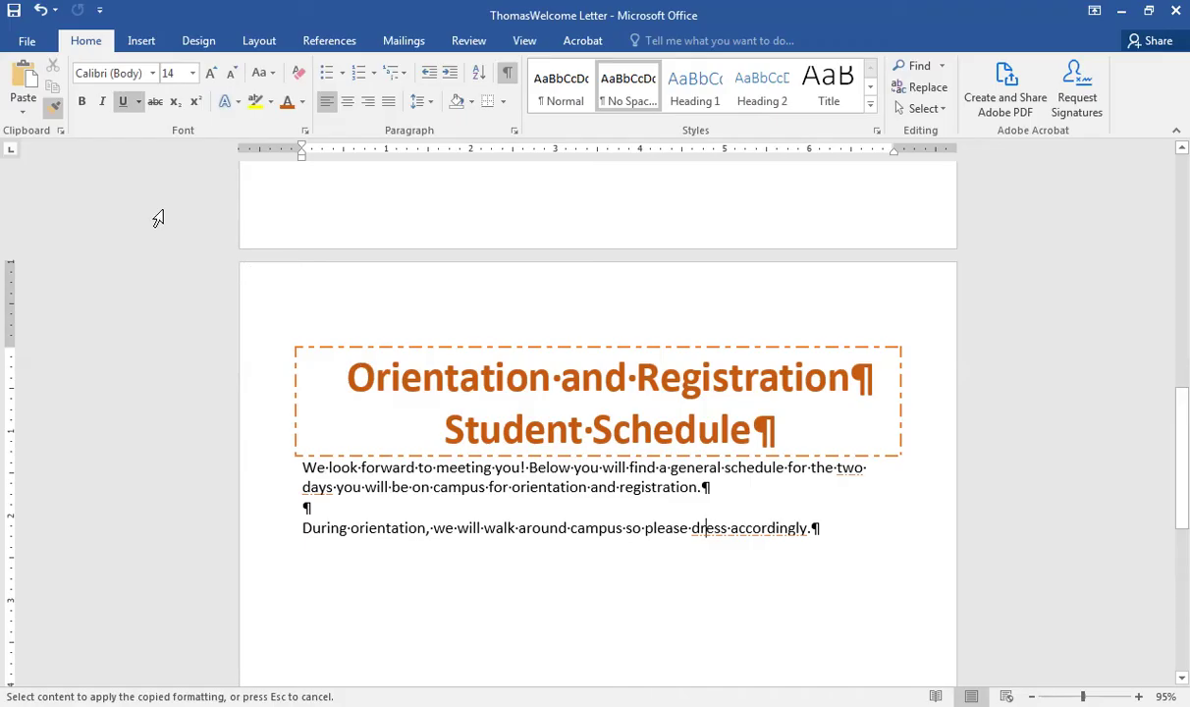
pyautogui.click(54, 108)
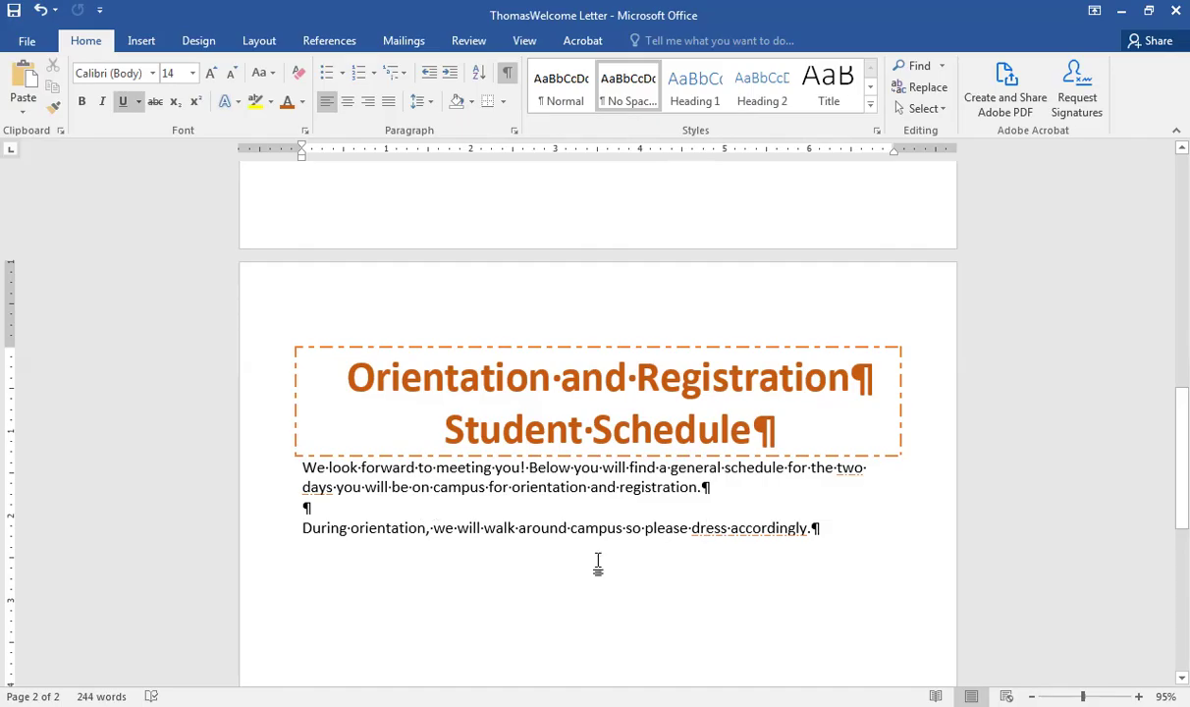
# Step: Add two blank lines after the "dress accordingly" sentence and center the last one
pyautogui.click(812, 529)
pyautogui.press('Return')
pyautogui.press('Return')
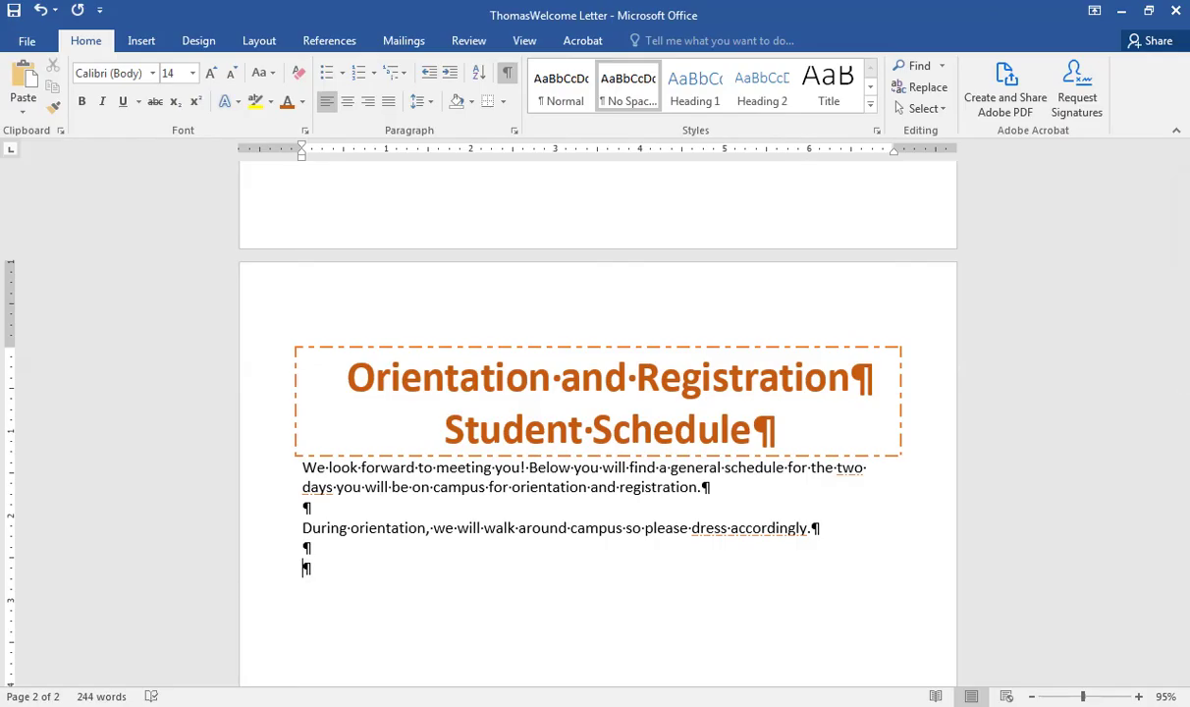
pyautogui.hotkey('ctrl', 'e')
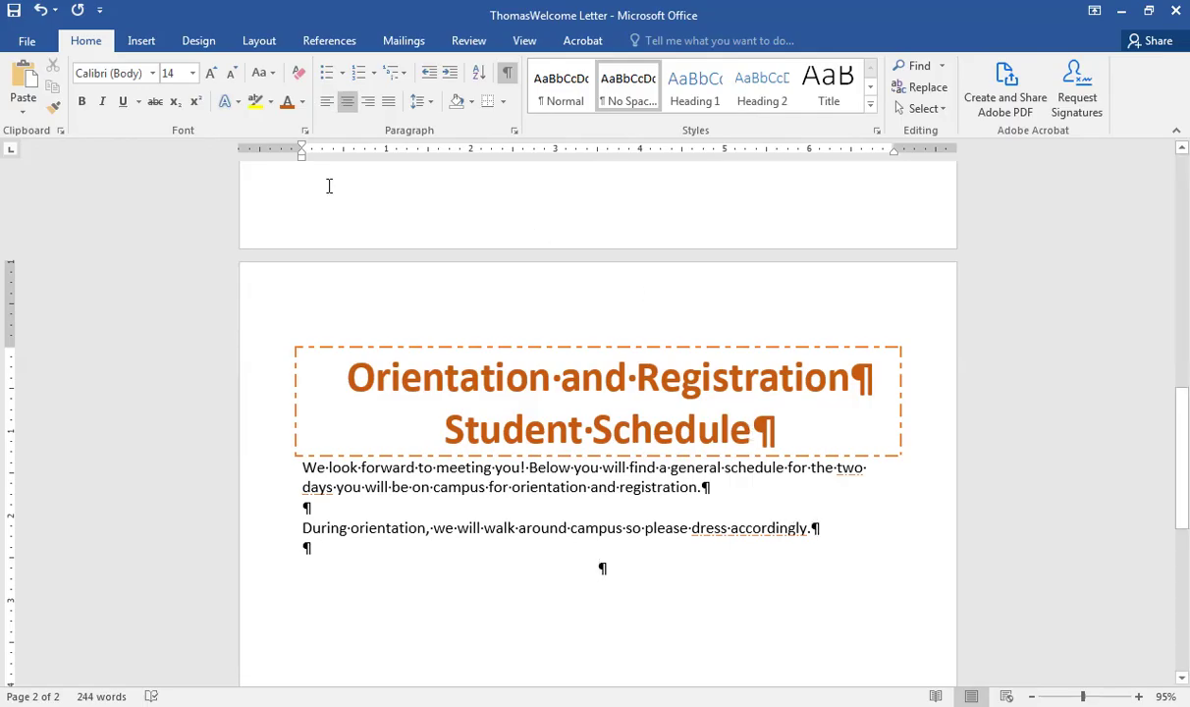
# Step: Insert a Grouped List SmartArt graphic from the List category on the centered line
pyautogui.click(142, 41)
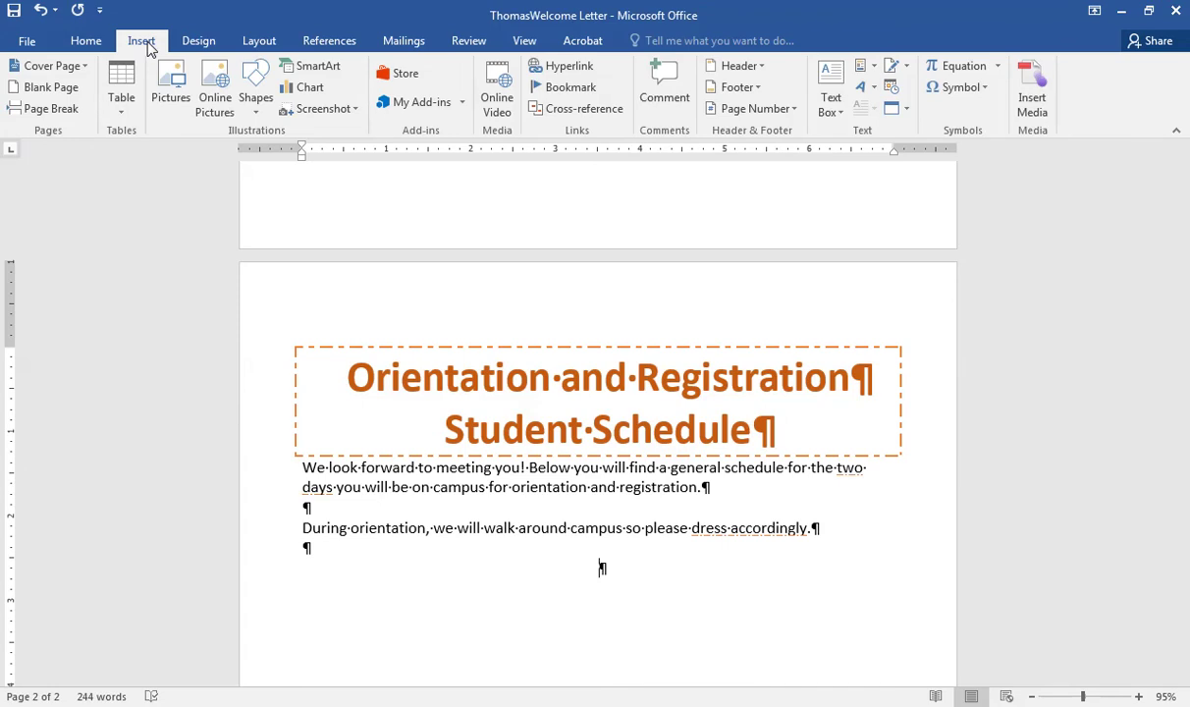
pyautogui.click(302, 73)
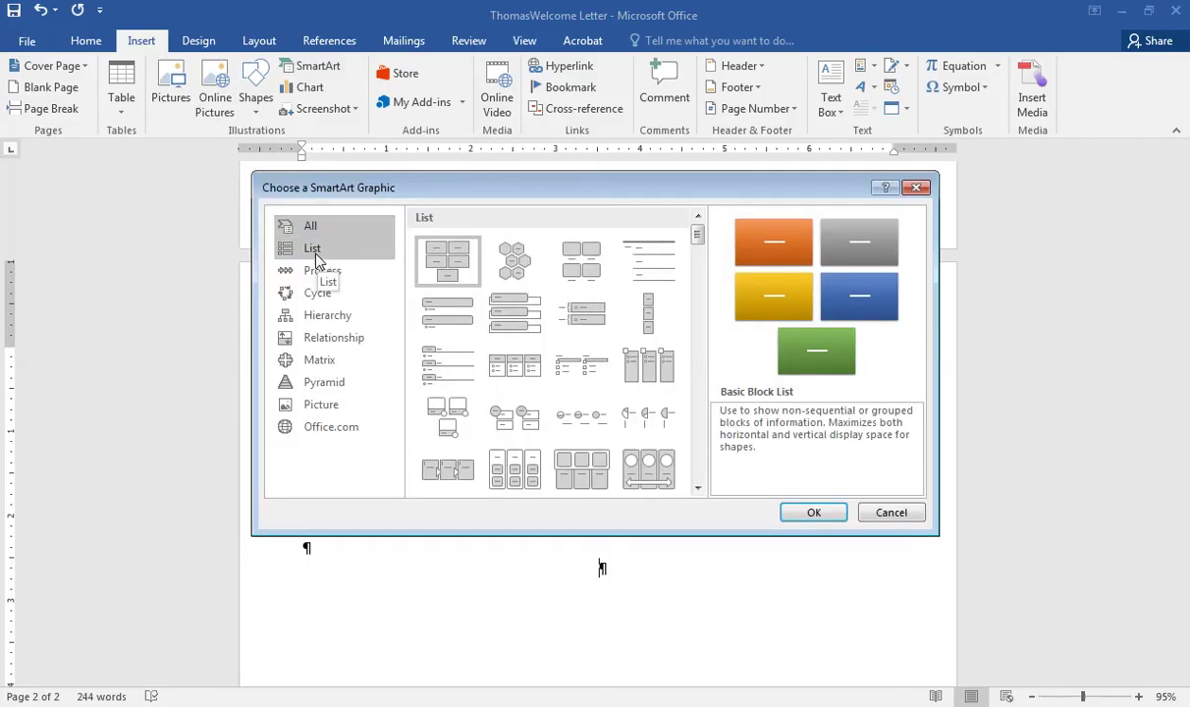
pyautogui.click(313, 250)
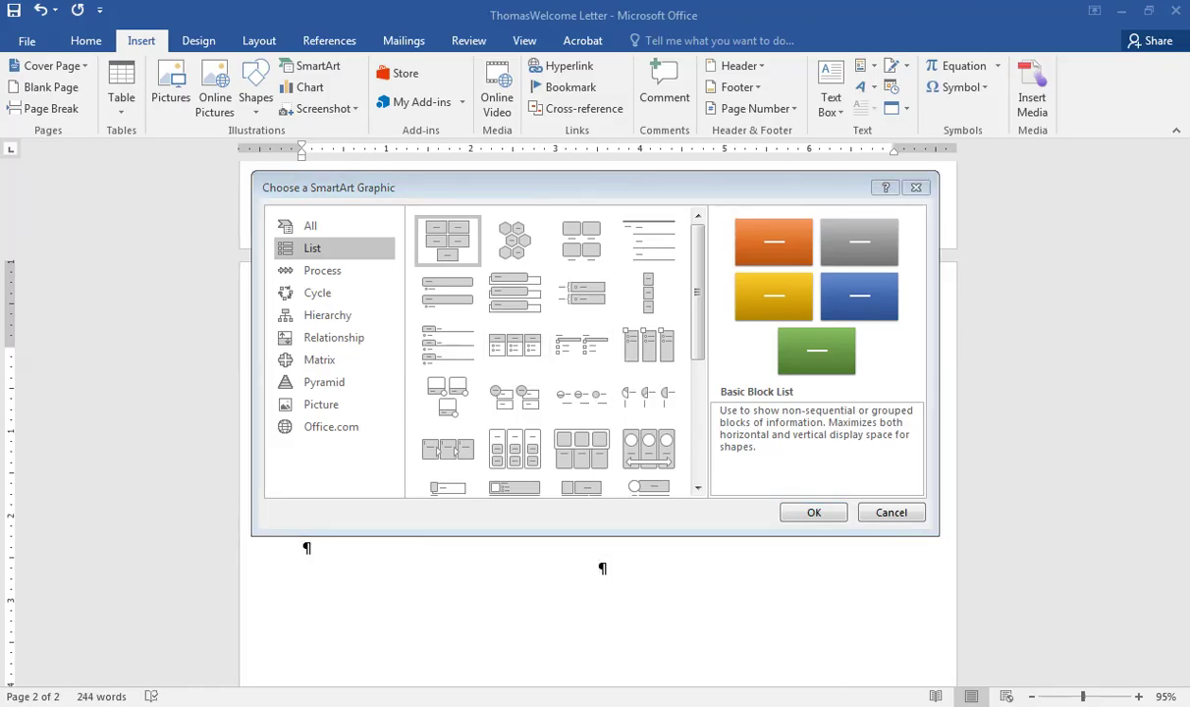
pyautogui.scroll(-2, 550, 354)
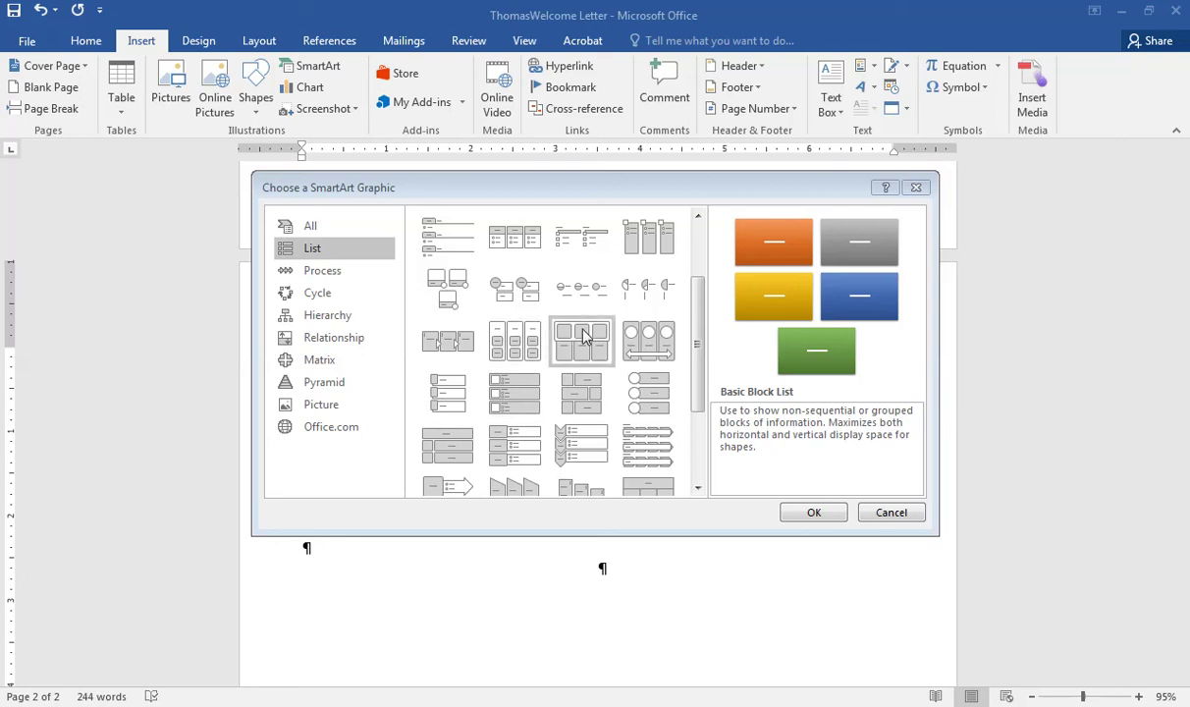
pyautogui.click(518, 344)
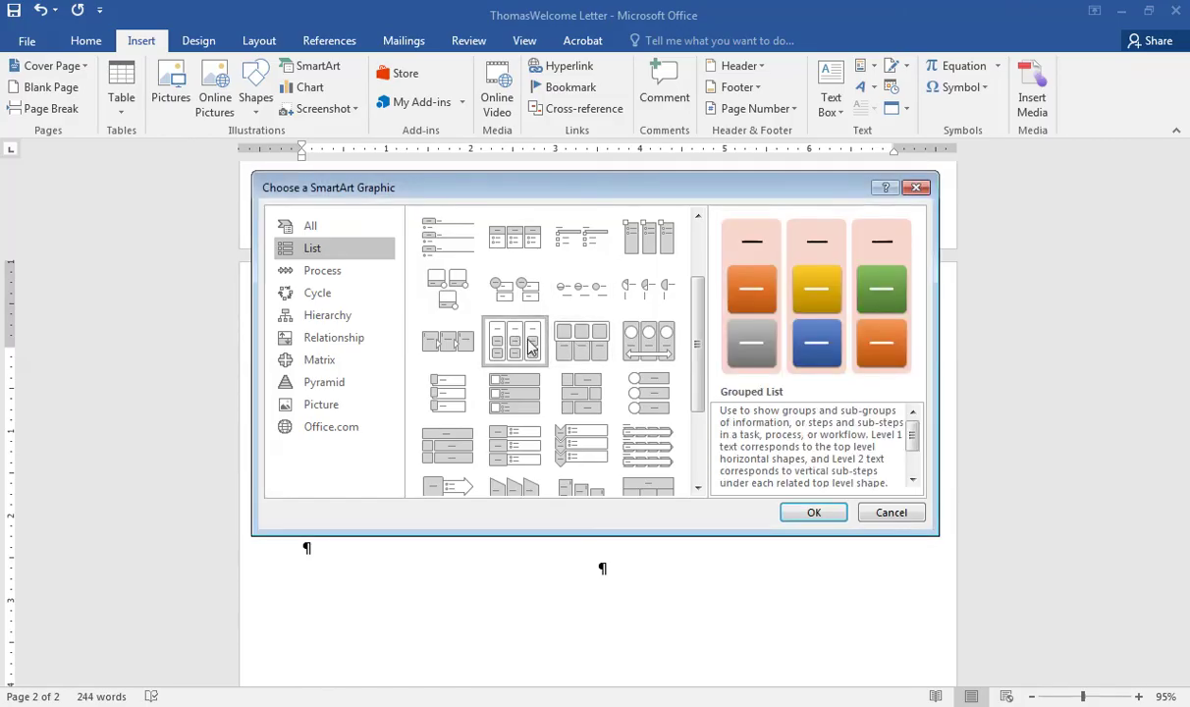
pyautogui.click(813, 514)
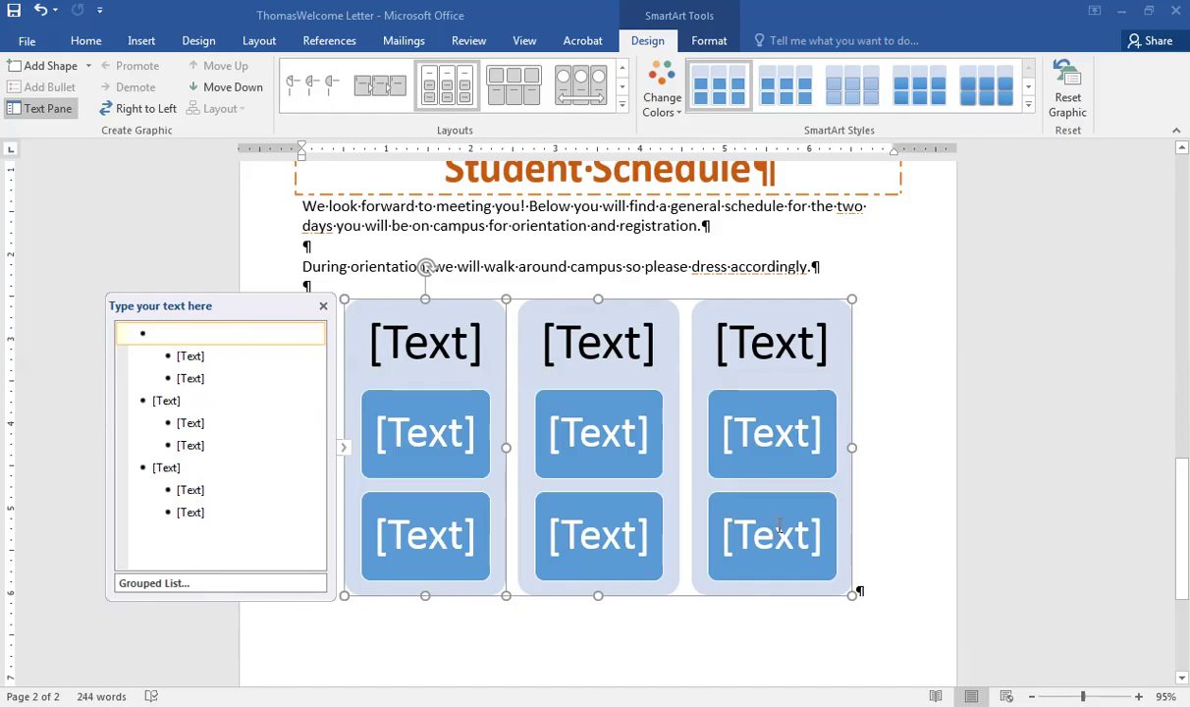
# Step: Remove the third column and its two boxes from the Grouped List graphic, leaving two columns
pyautogui.click(832, 522)
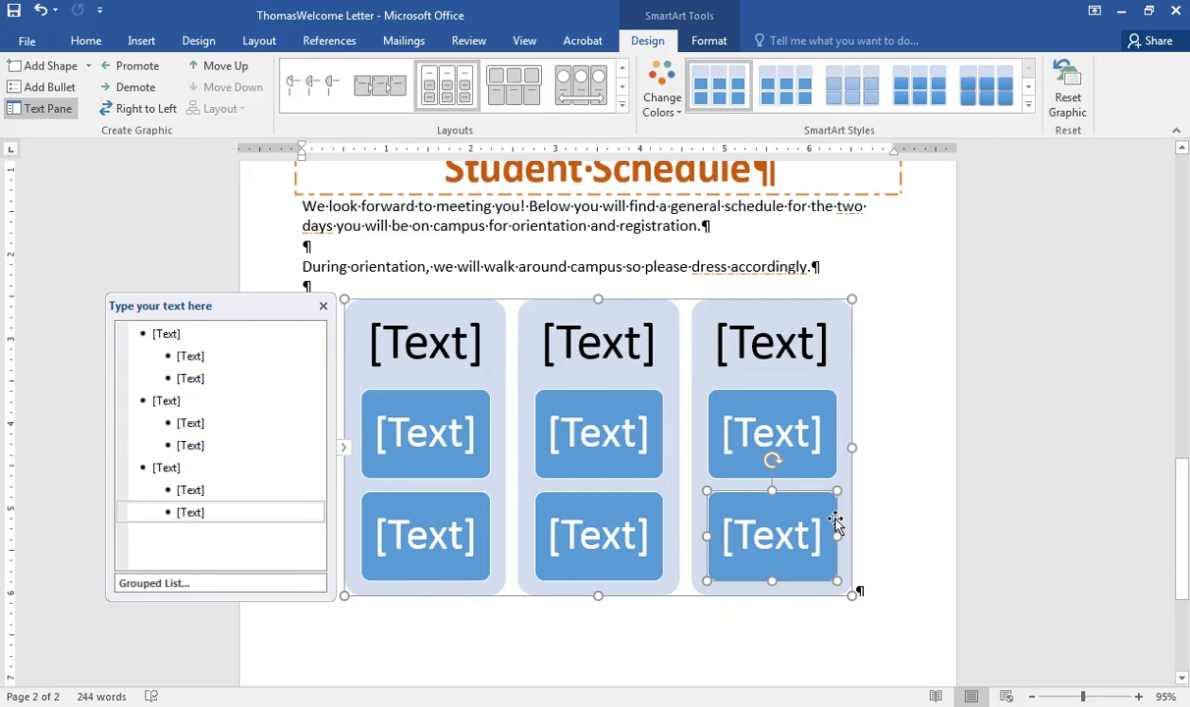
pyautogui.press('Delete')
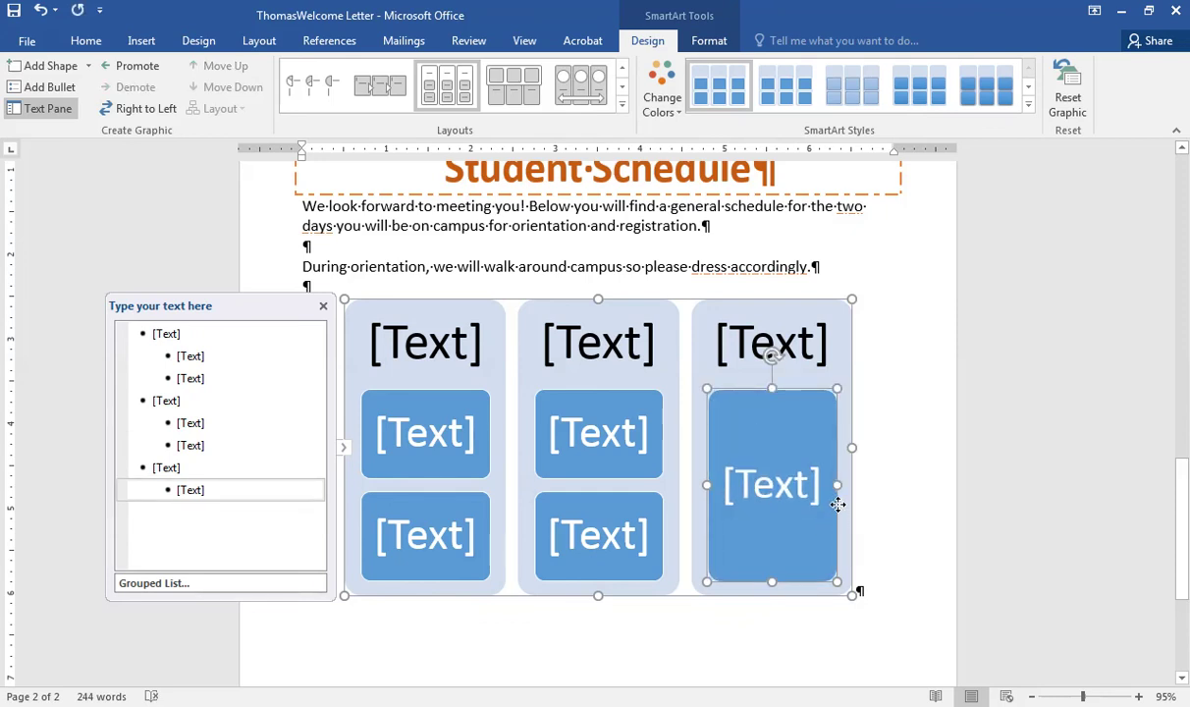
pyautogui.press('Delete')
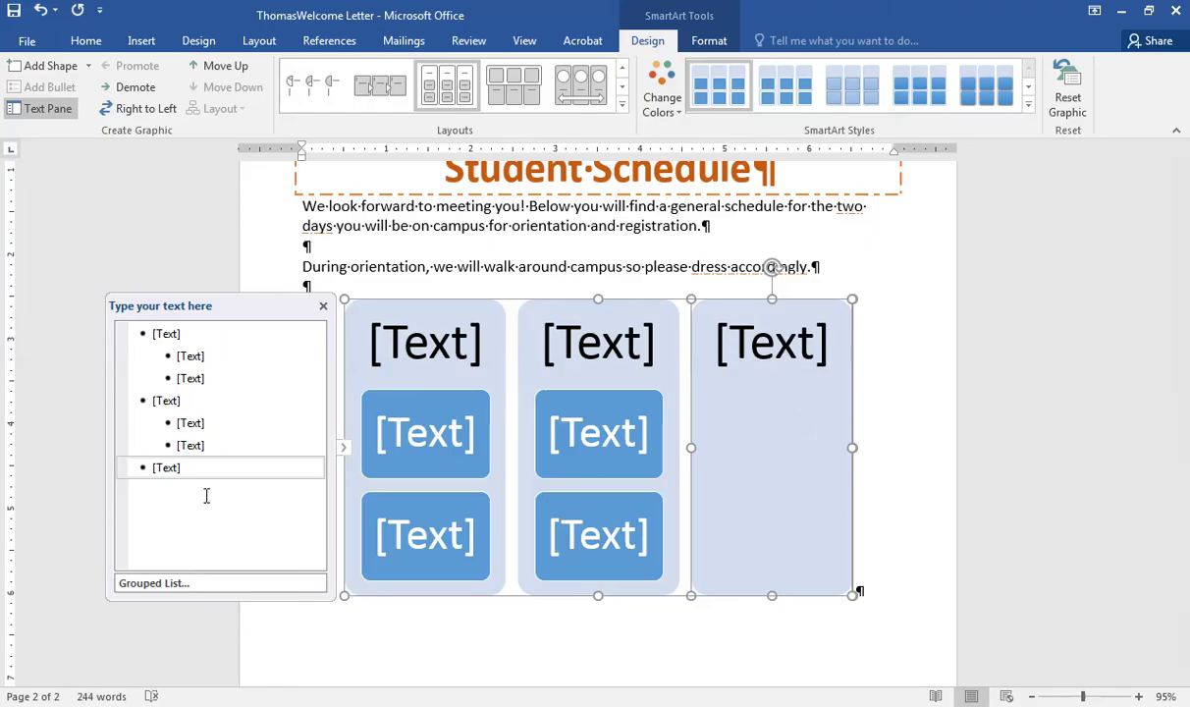
pyautogui.click(186, 468)
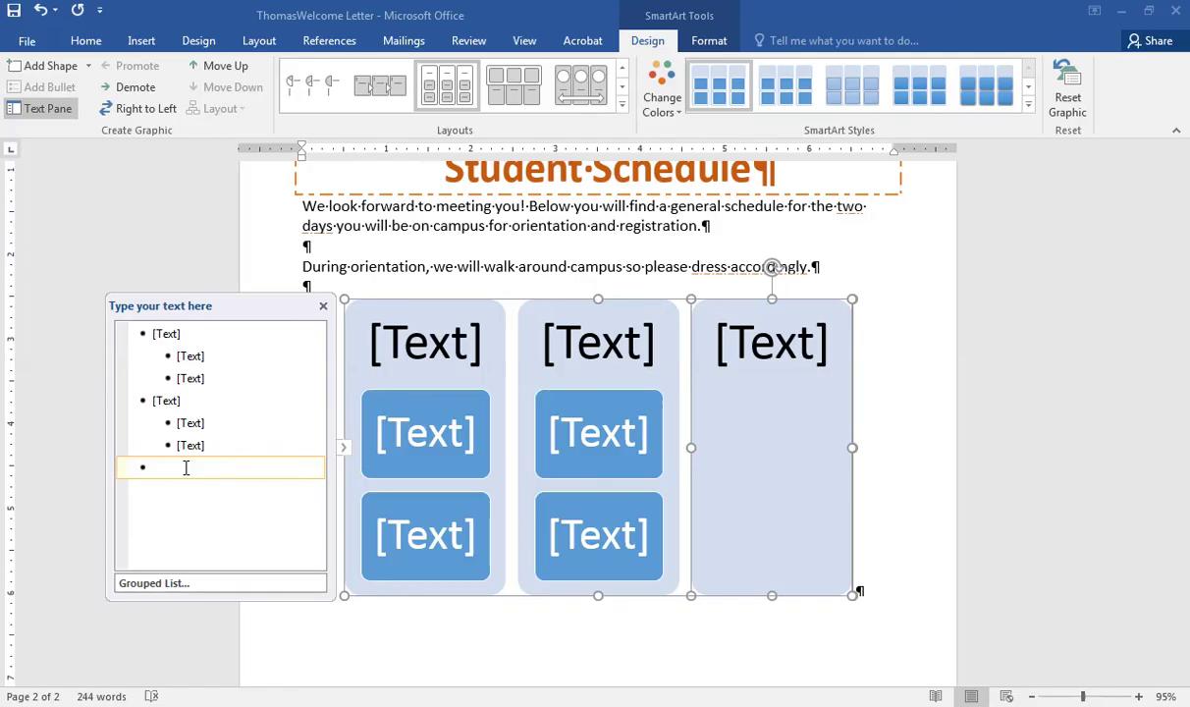
pyautogui.press('BackSpace')
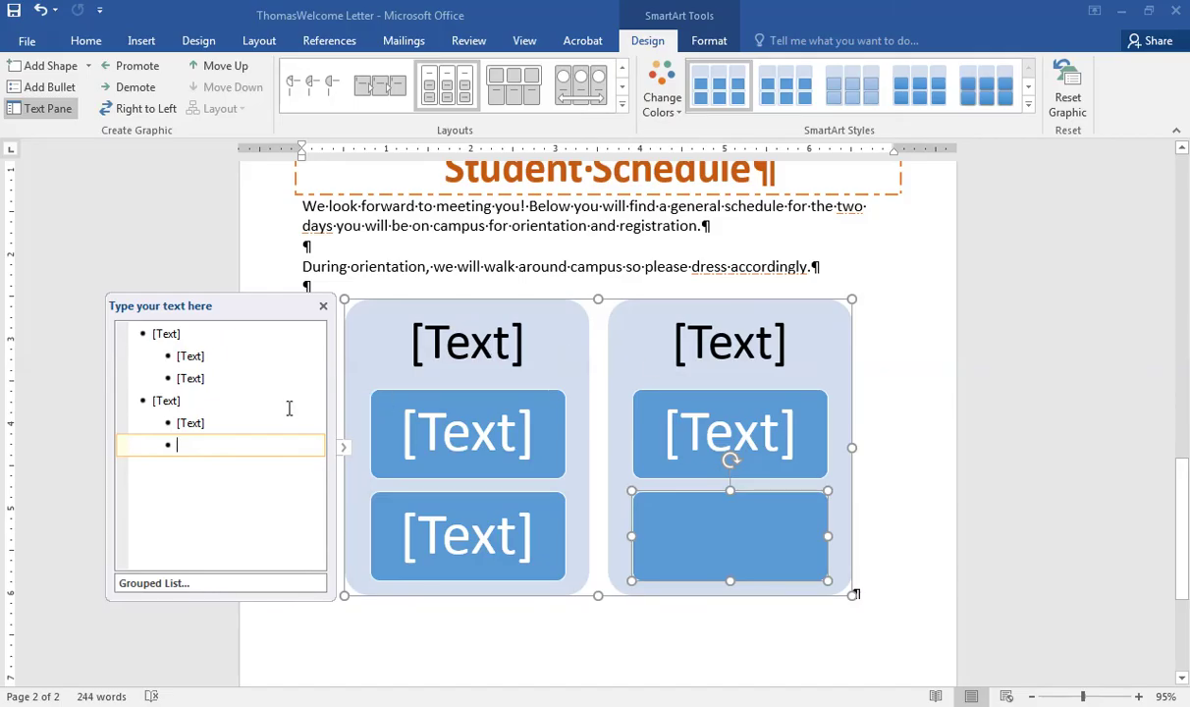
pyautogui.click(159, 333)
pyautogui.click(176, 356)
pyautogui.click(177, 378)
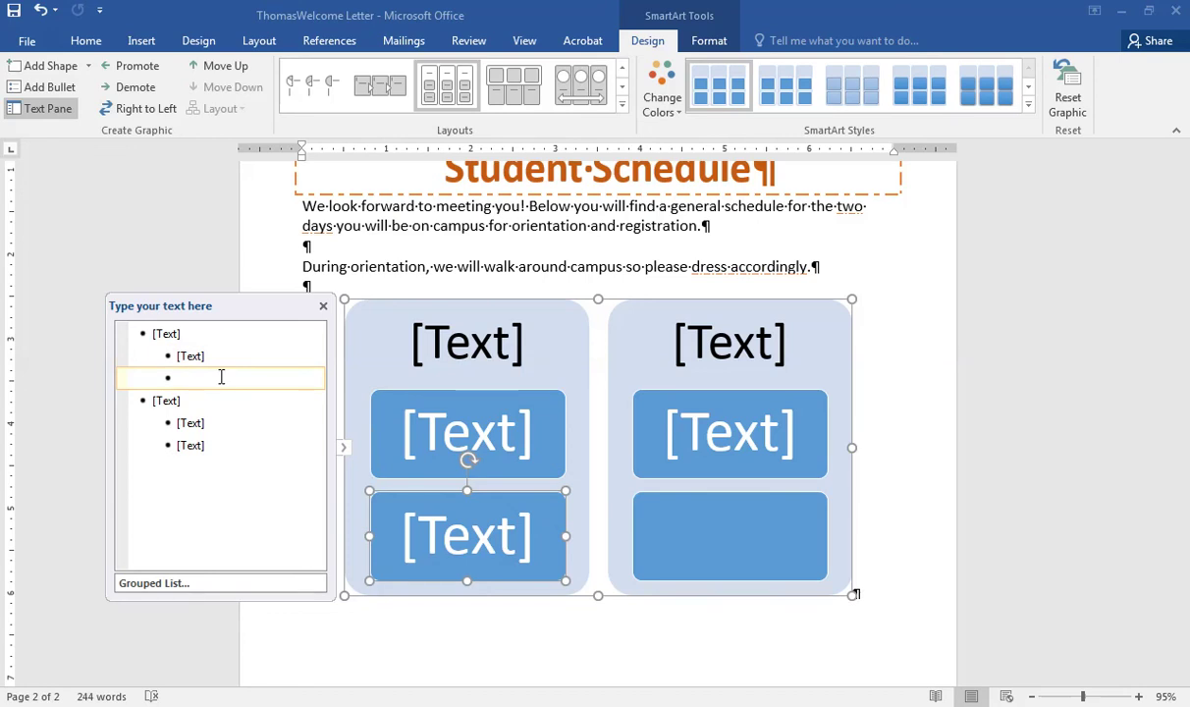
pyautogui.click(170, 333)
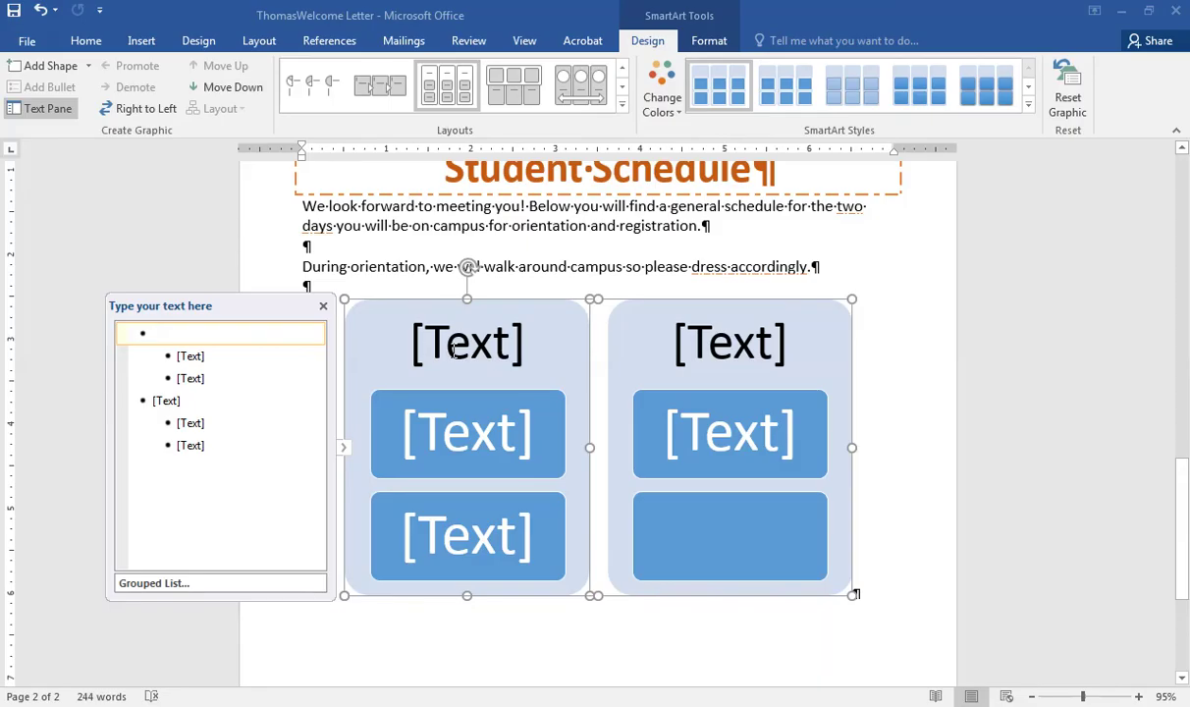
# Step: Close the SmartArt text entry pane and delete the whole blank Grouped List graphic from the centered line
pyautogui.click(323, 307)
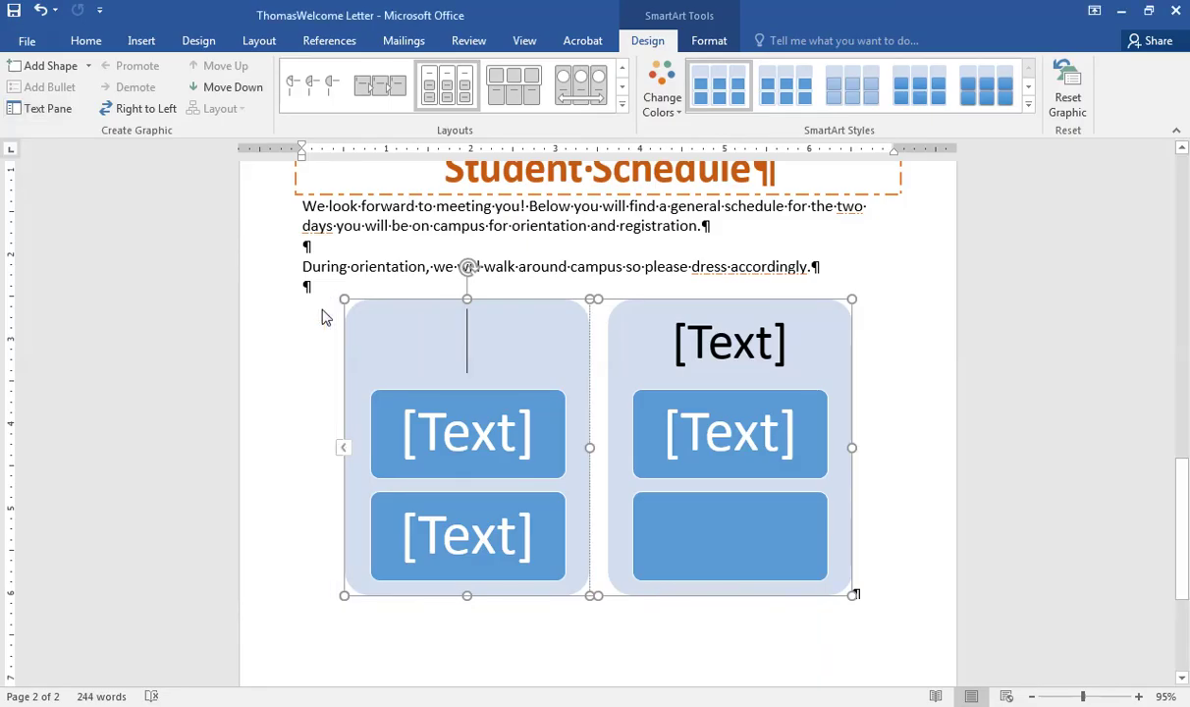
pyautogui.click(363, 302)
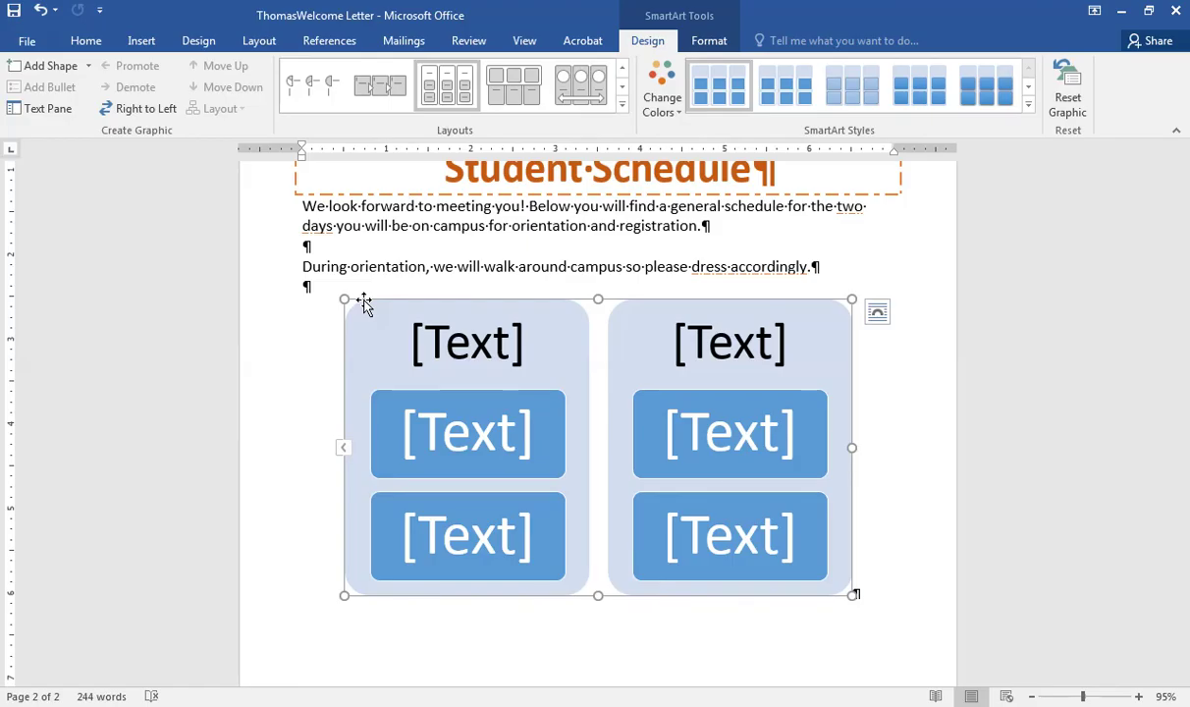
pyautogui.press('Delete')
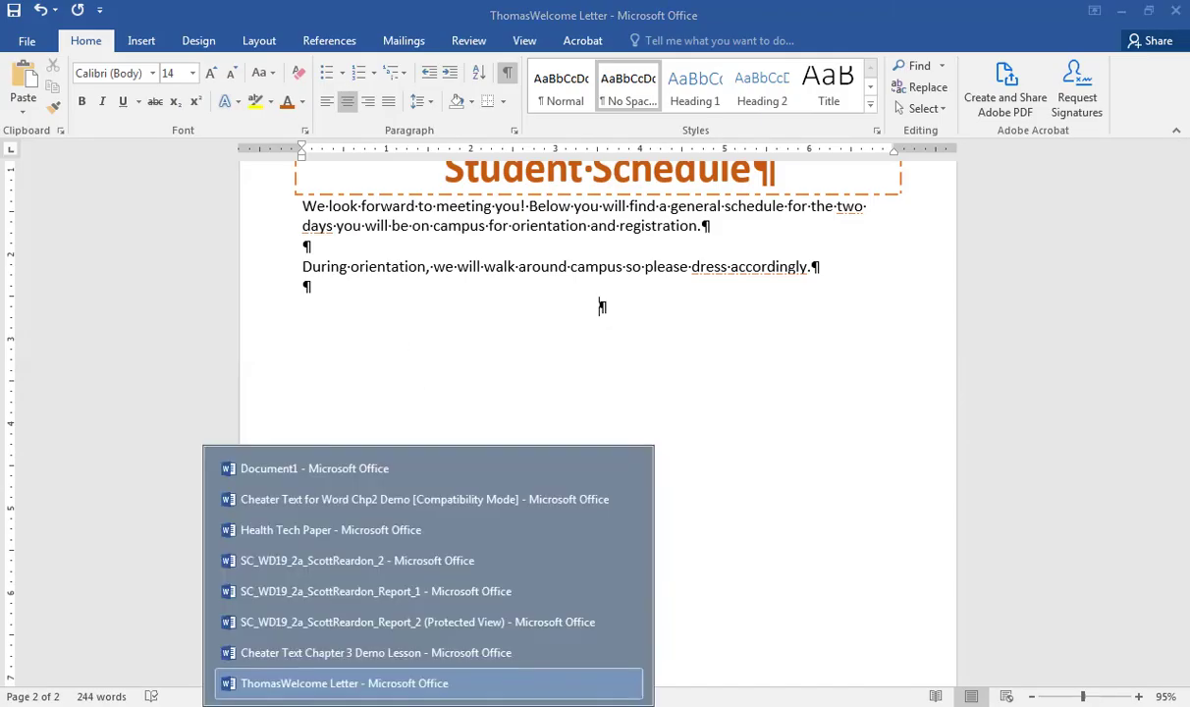
# Step: Switch to the Cheater Text Chapter 3 Demo Lesson document and copy the entire Day 1 and Day 2 SmartArt graphic
pyautogui.click(403, 648)
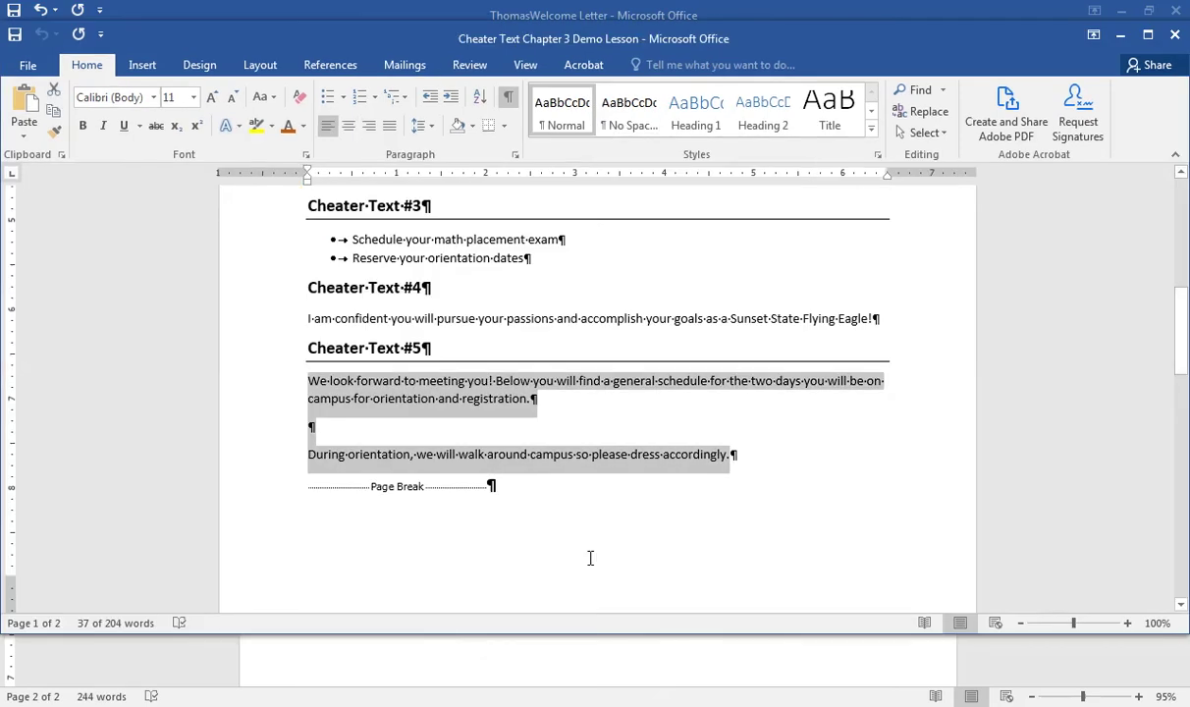
pyautogui.moveTo(1182, 327); pyautogui.dragTo(1179, 425)
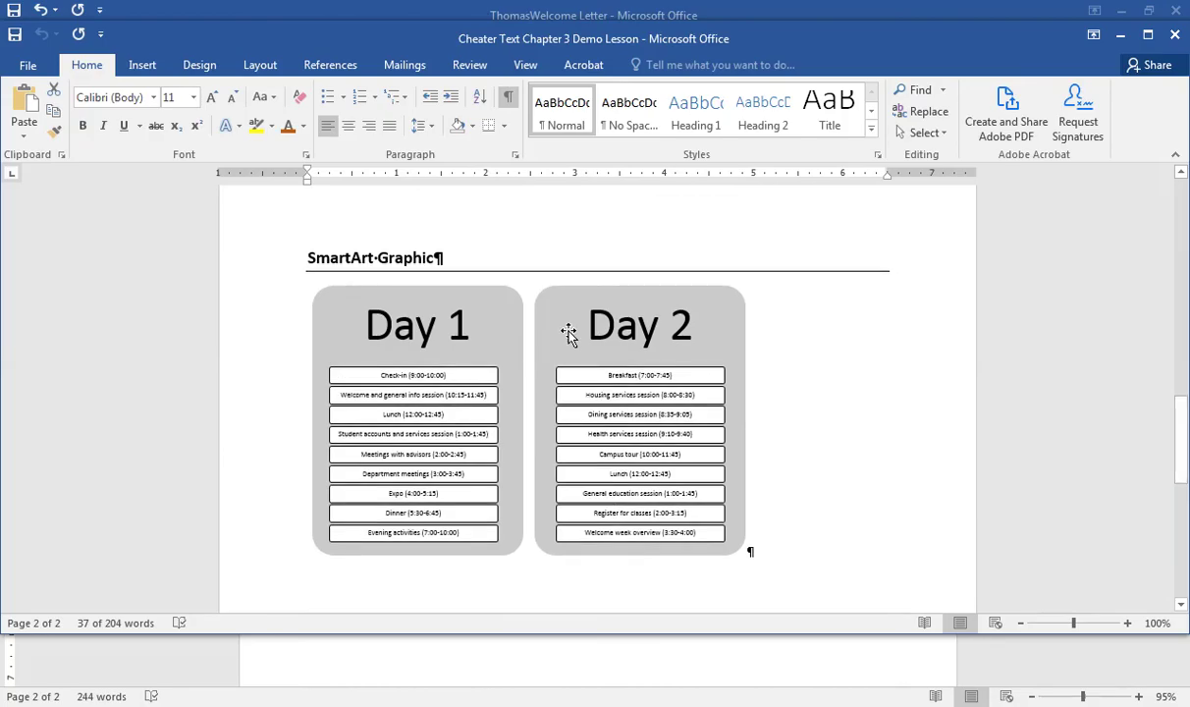
pyautogui.click(366, 298)
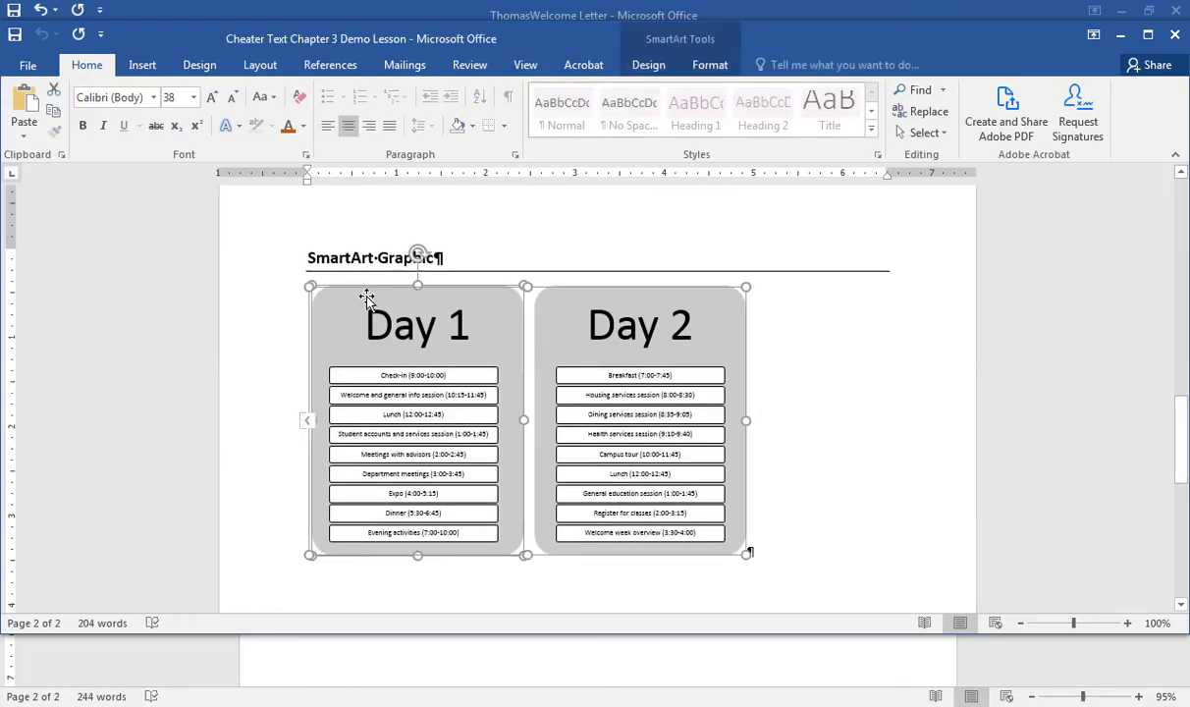
pyautogui.click(343, 287)
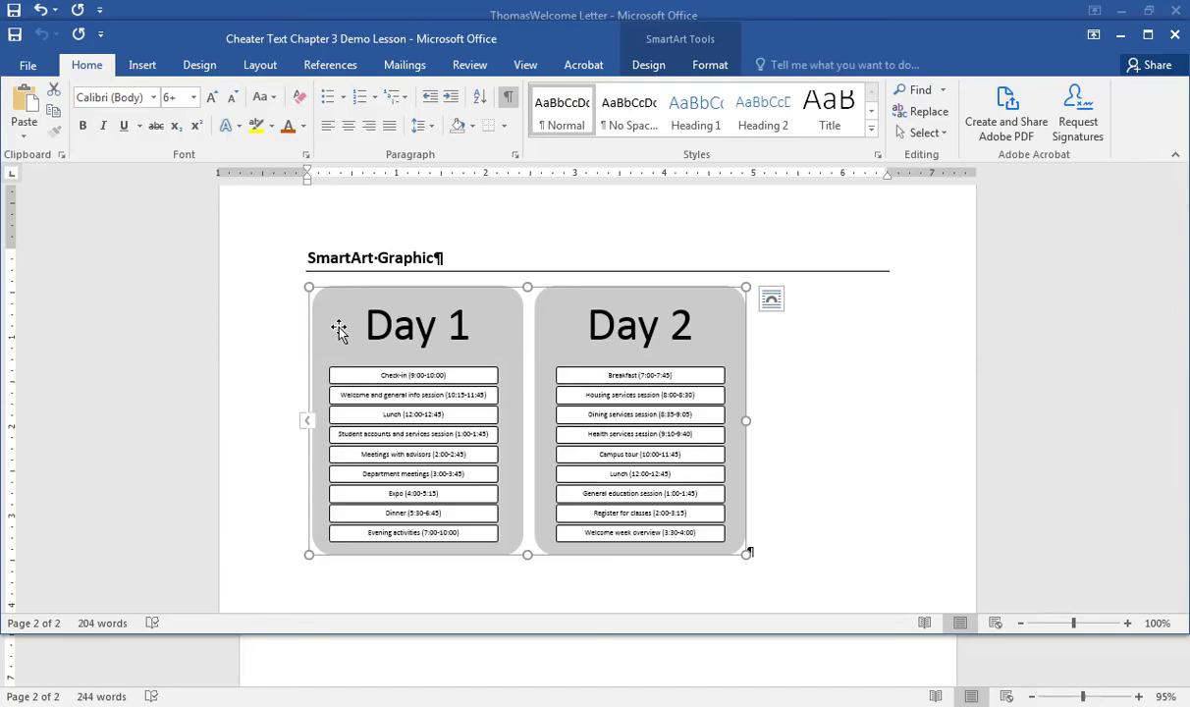
# Step: Return to the welcome letter, paste the copied Day 1 and Day 2 graphic on the centered line and select it
pyautogui.click(431, 706)
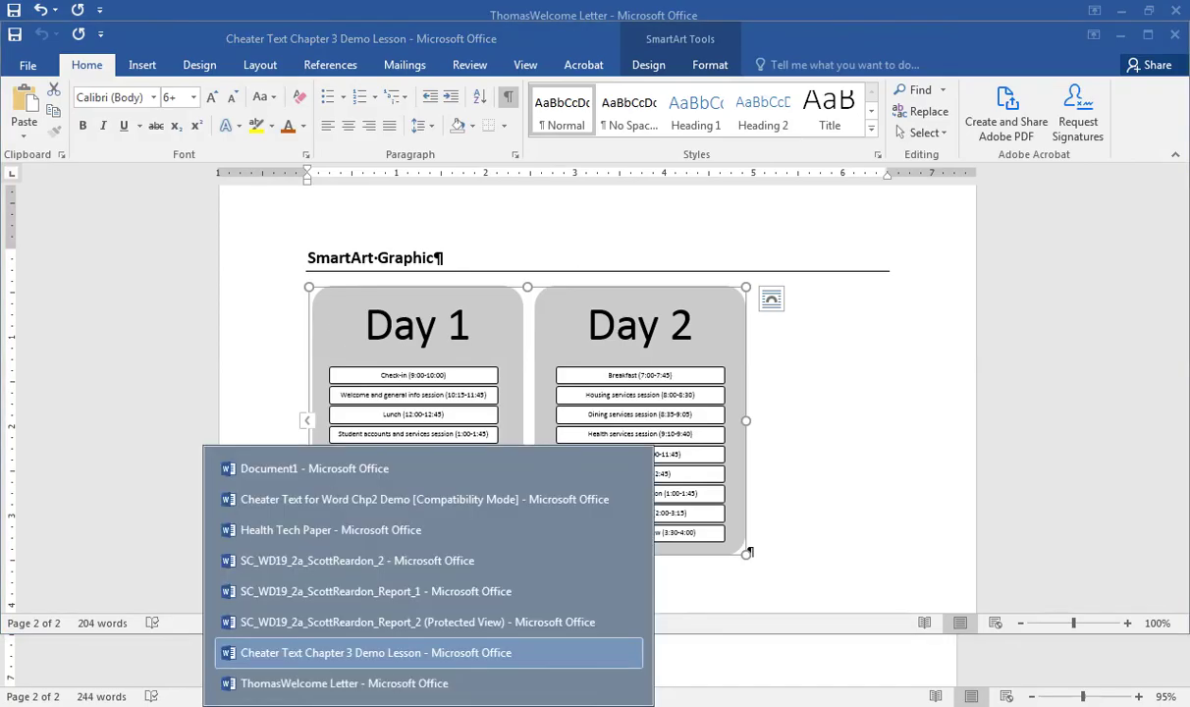
pyautogui.click(393, 683)
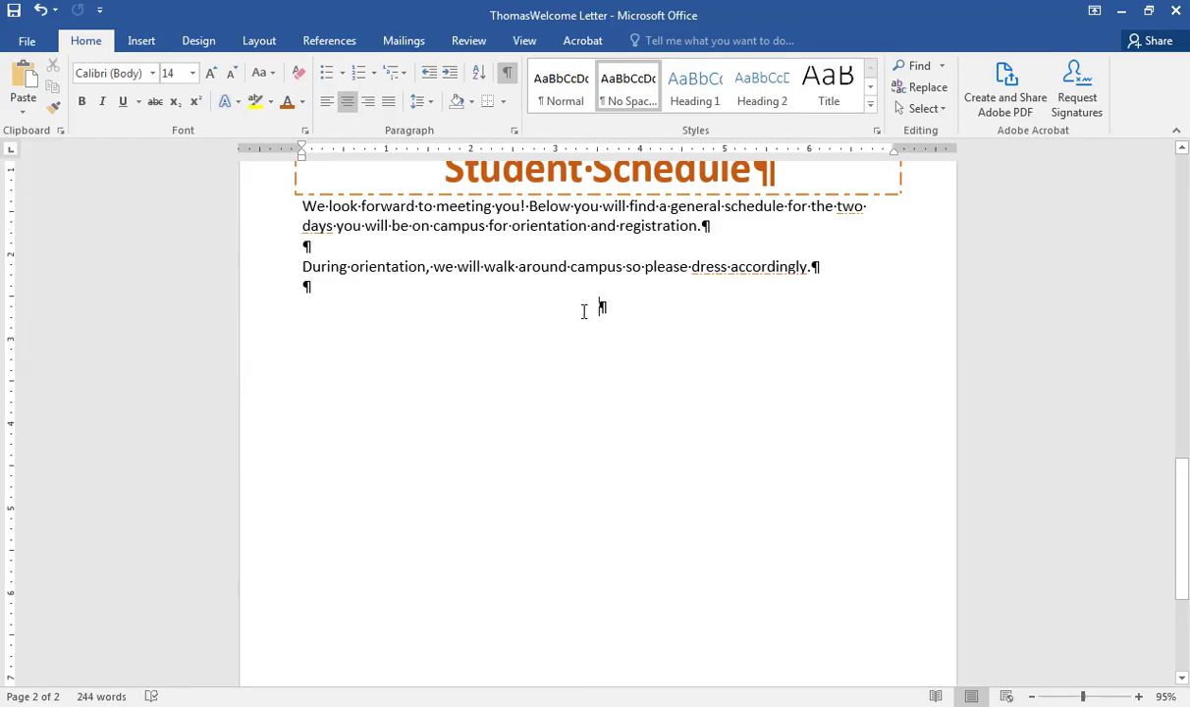
pyautogui.hotkey('ctrl', 'v')
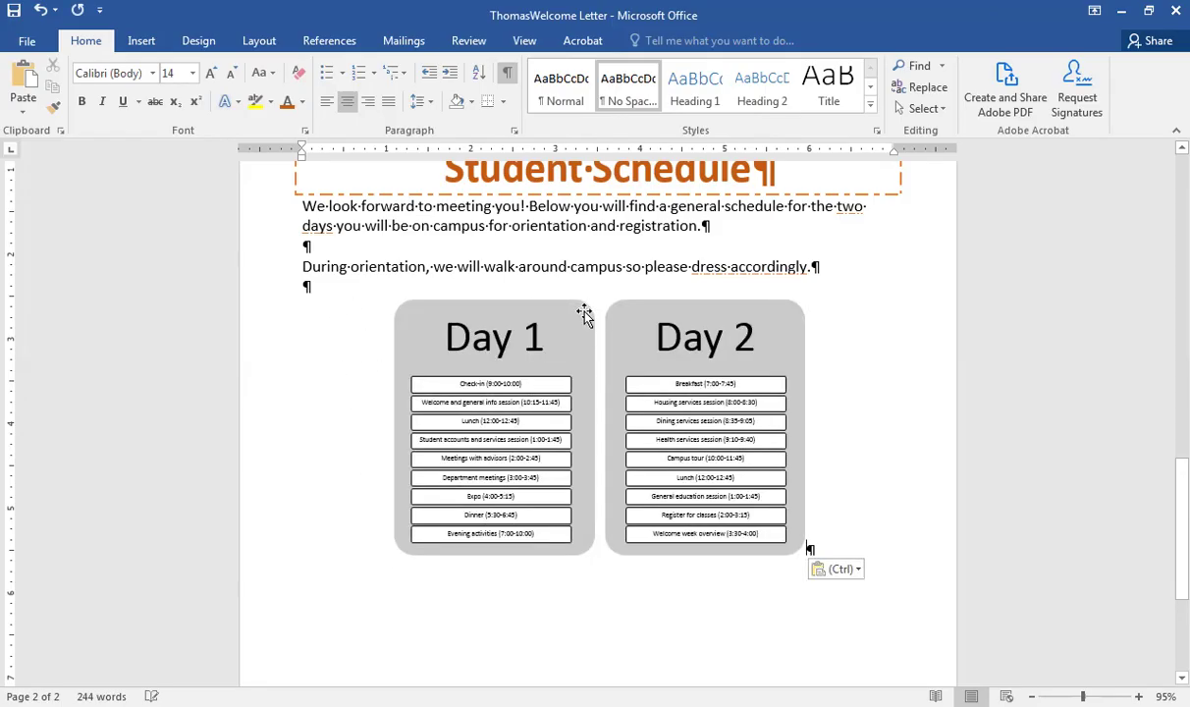
pyautogui.click(858, 573)
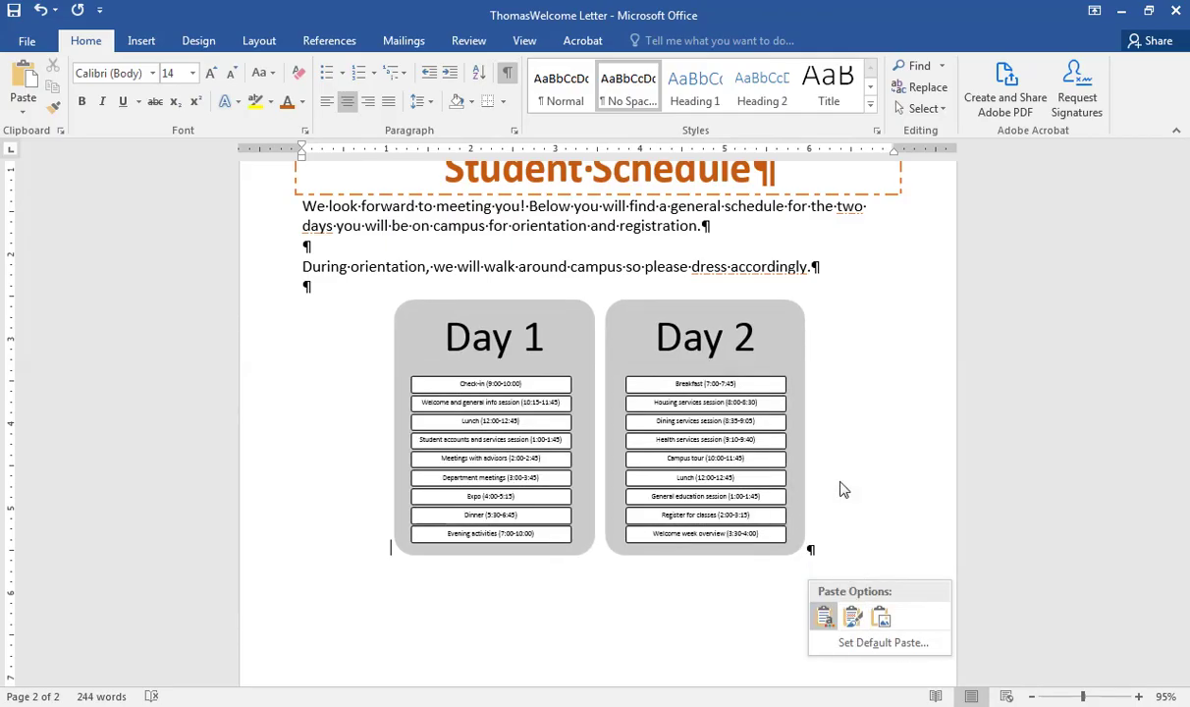
pyautogui.click(788, 425)
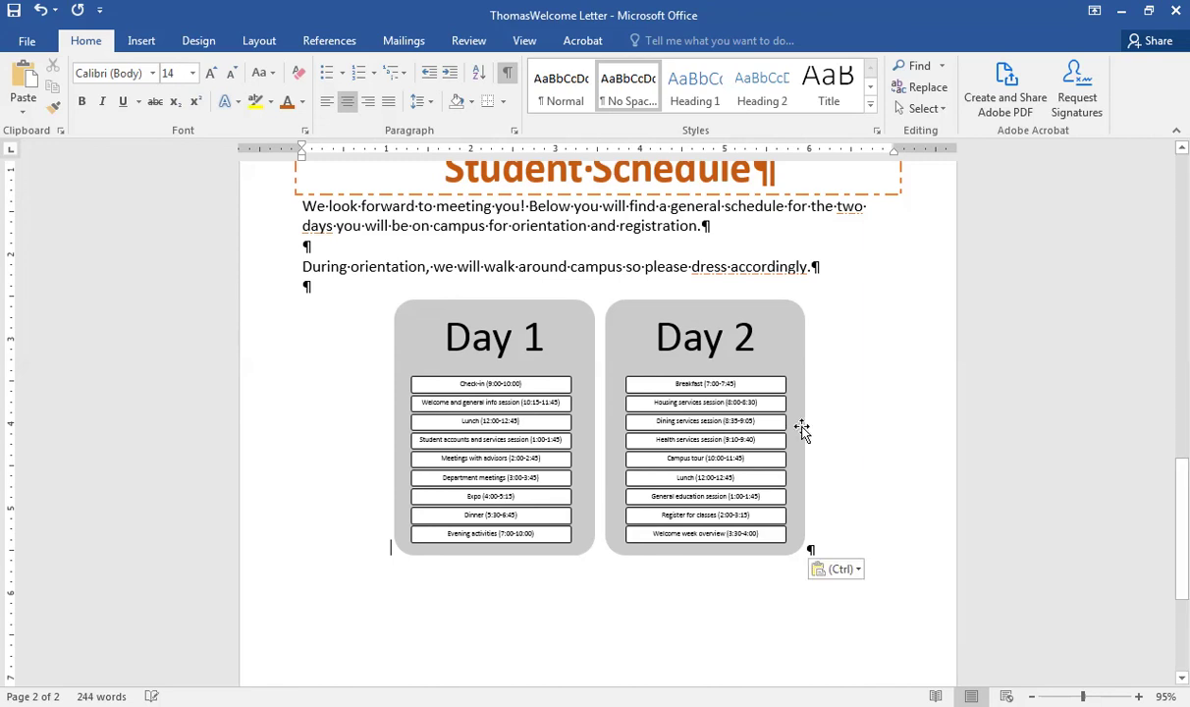
pyautogui.click(796, 430)
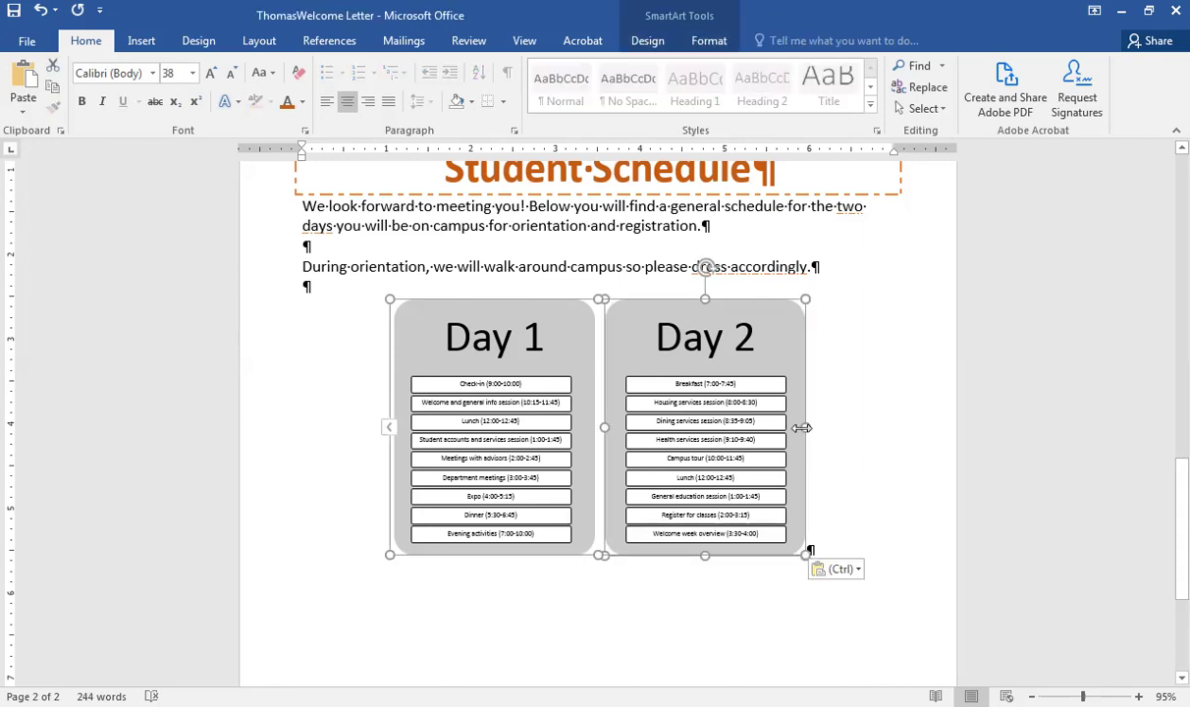